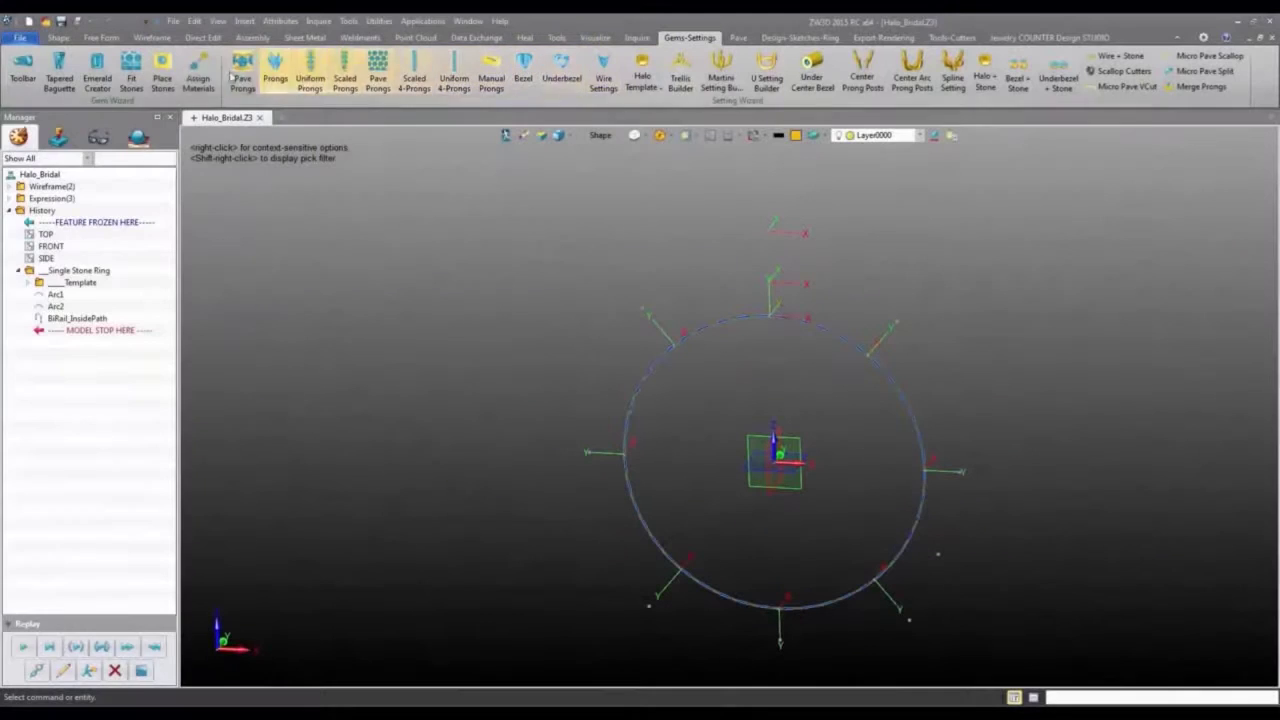
Start placing a stone with a faceted oval cut and Sapphire-Yellow as its gemstone material.
{"action": "left_click", "coordinate": [161, 75]}
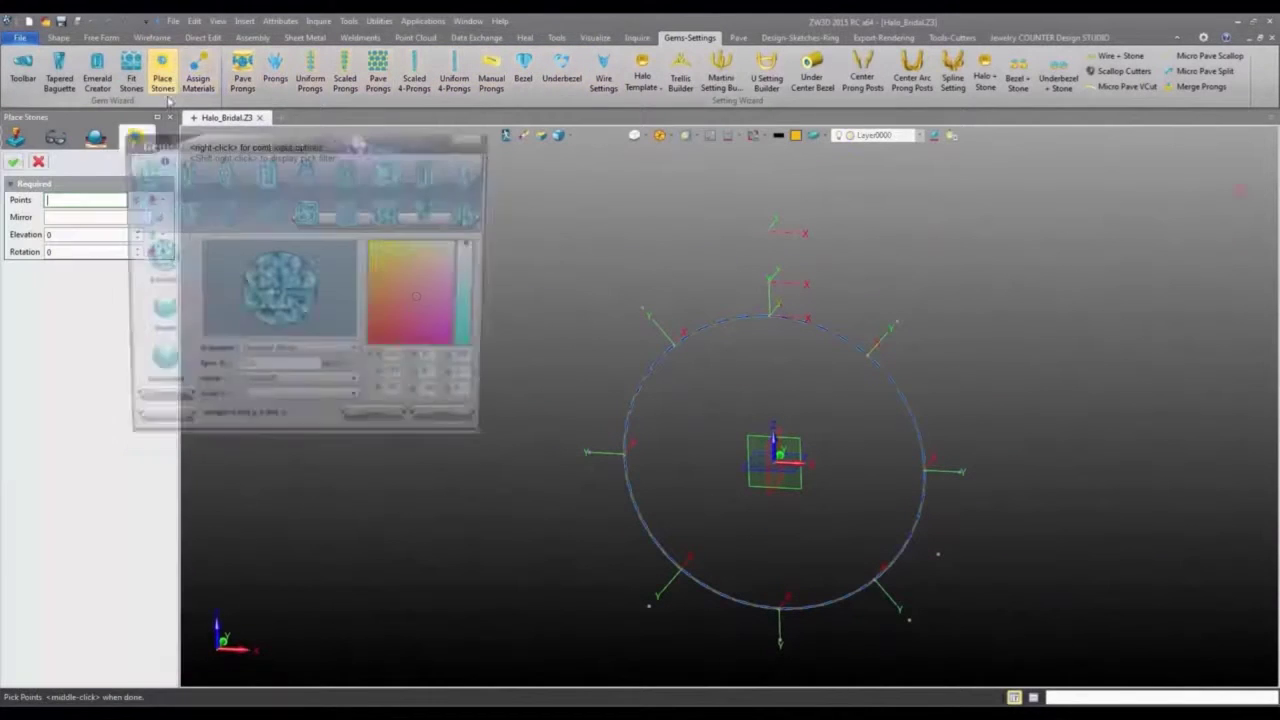
{"action": "left_click", "coordinate": [183, 173]}
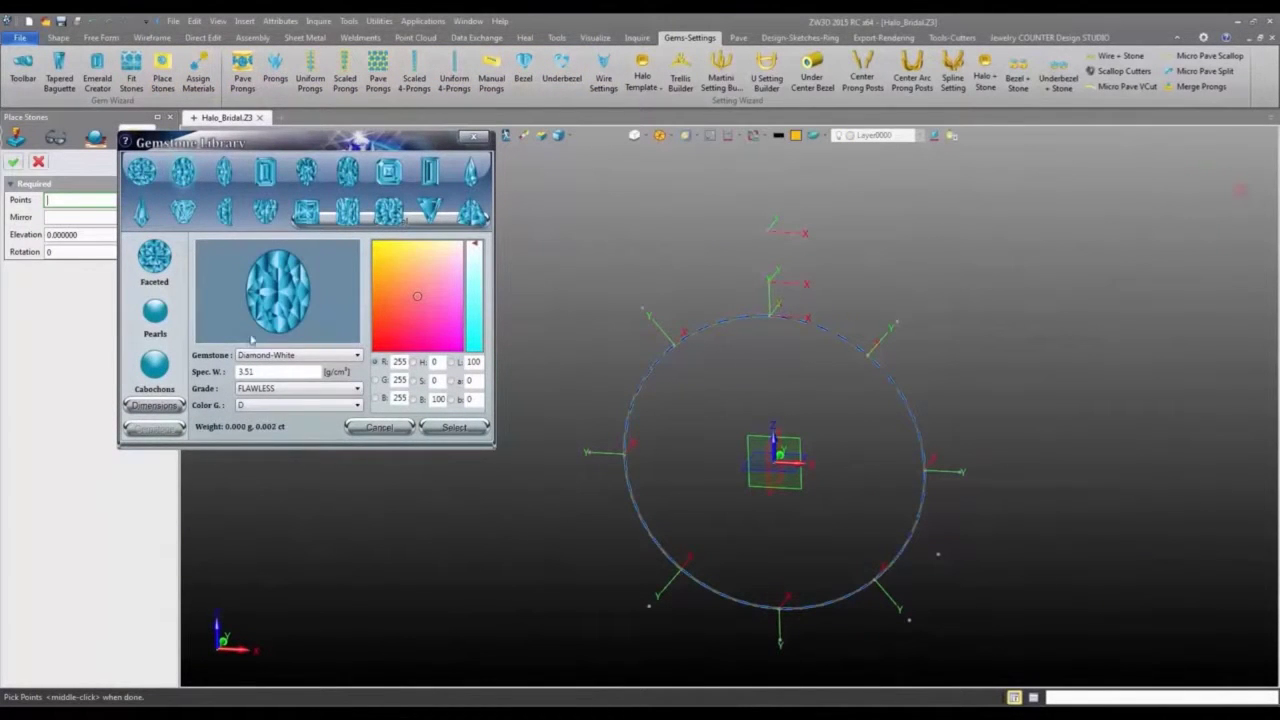
{"action": "left_click", "coordinate": [290, 355]}
{"action": "left_click_drag", "start_coordinate": [438, 458], "coordinate": [440, 530]}
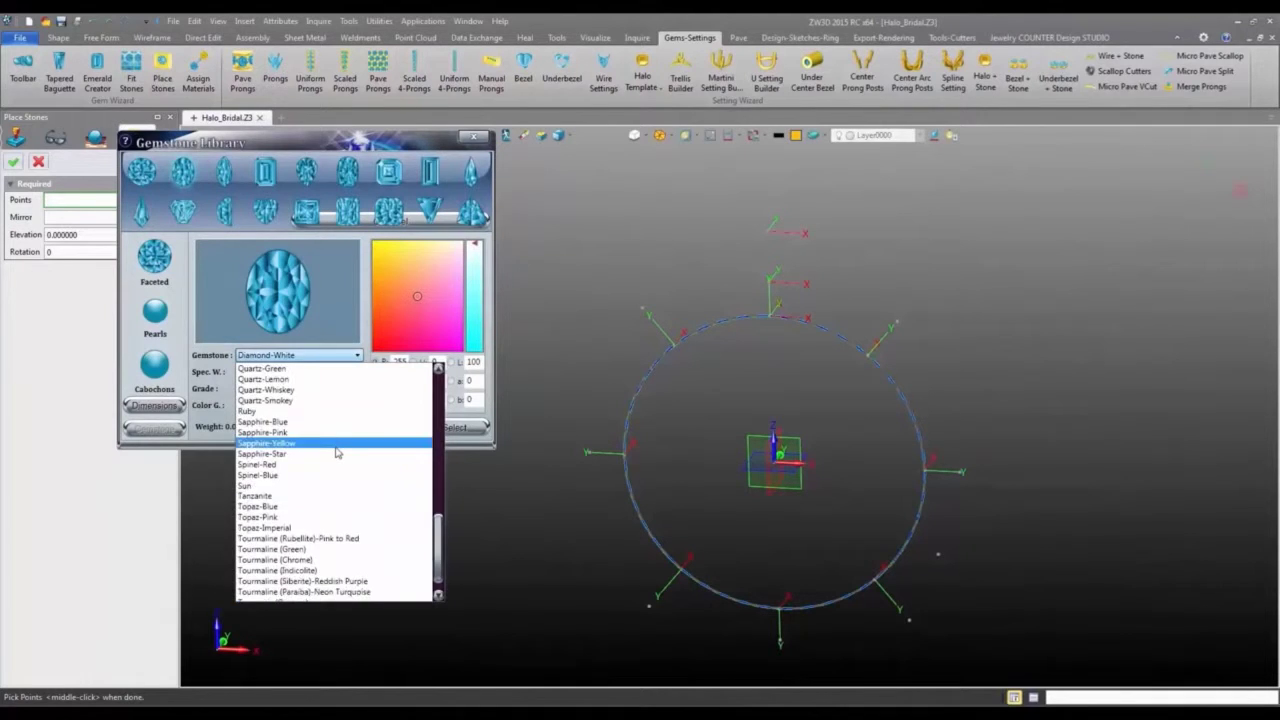
{"action": "left_click", "coordinate": [337, 447]}
Set the oval stone's length to 7.5 and place it at the uppermost datum above the ring.
{"action": "left_click", "coordinate": [154, 405]}
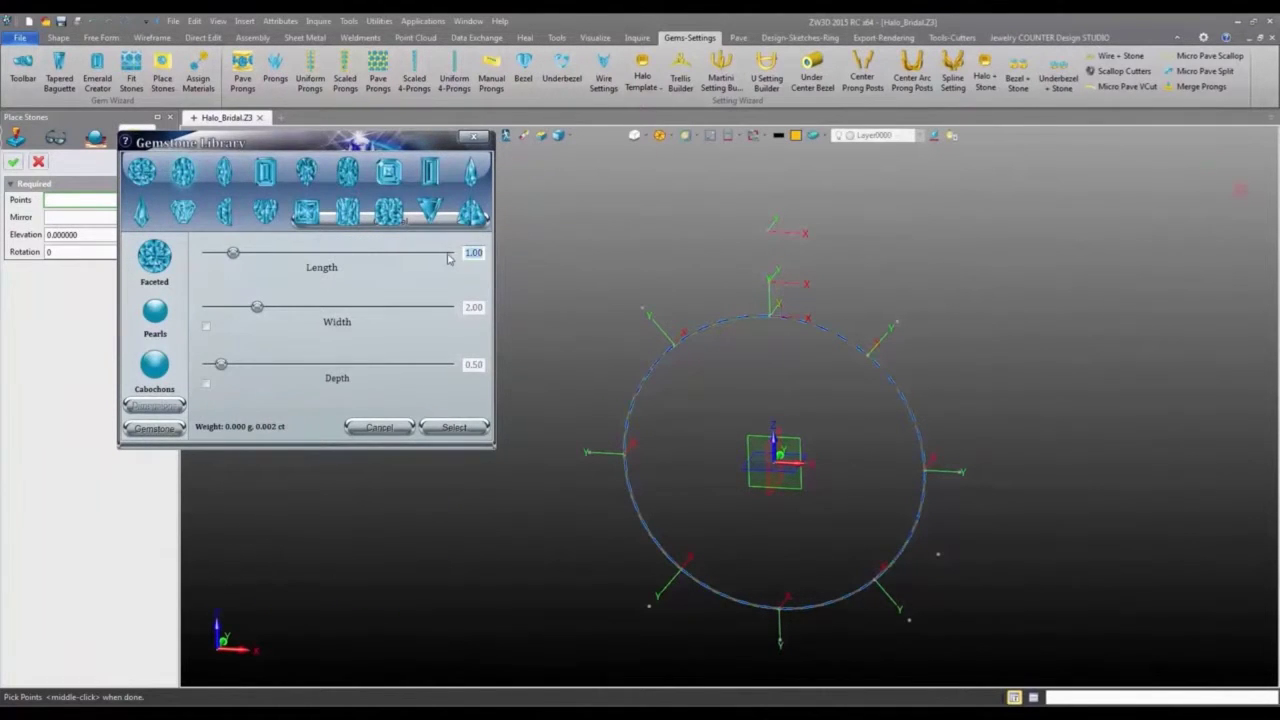
{"action": "right_click_drag", "start_coordinate": [742, 205], "coordinate": [720, 241]}
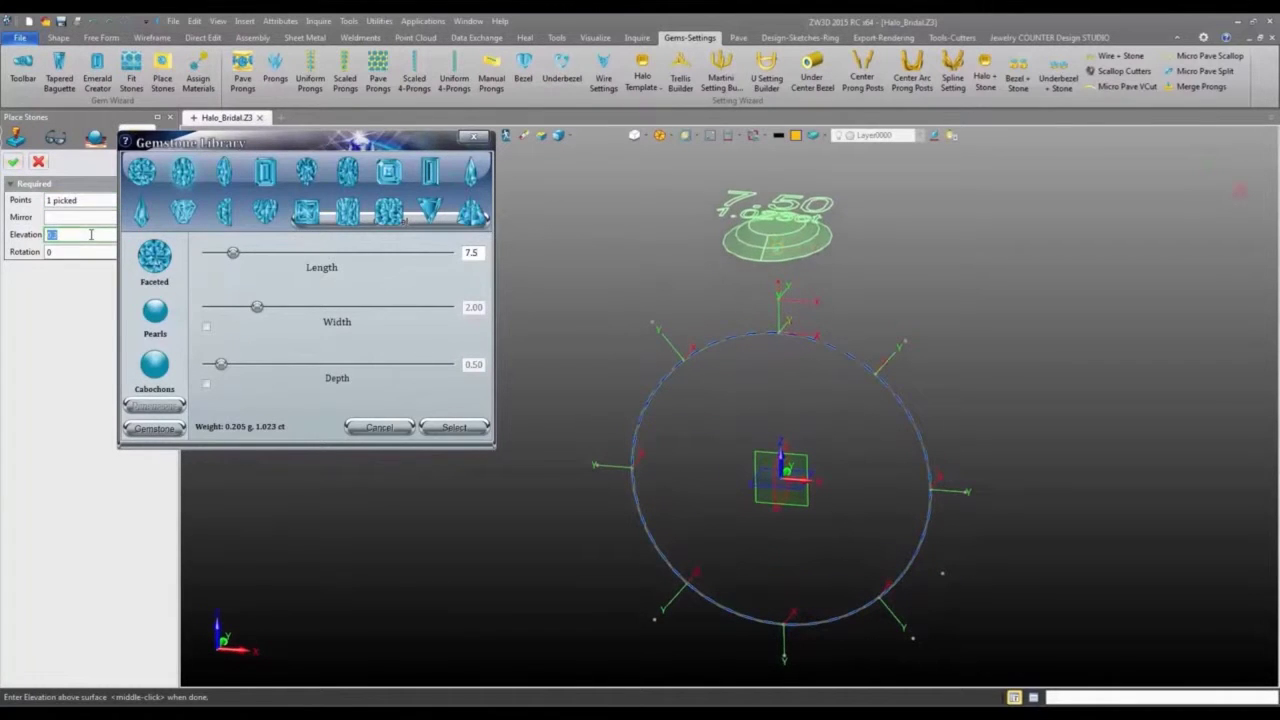
{"action": "left_click", "coordinate": [12, 162]}
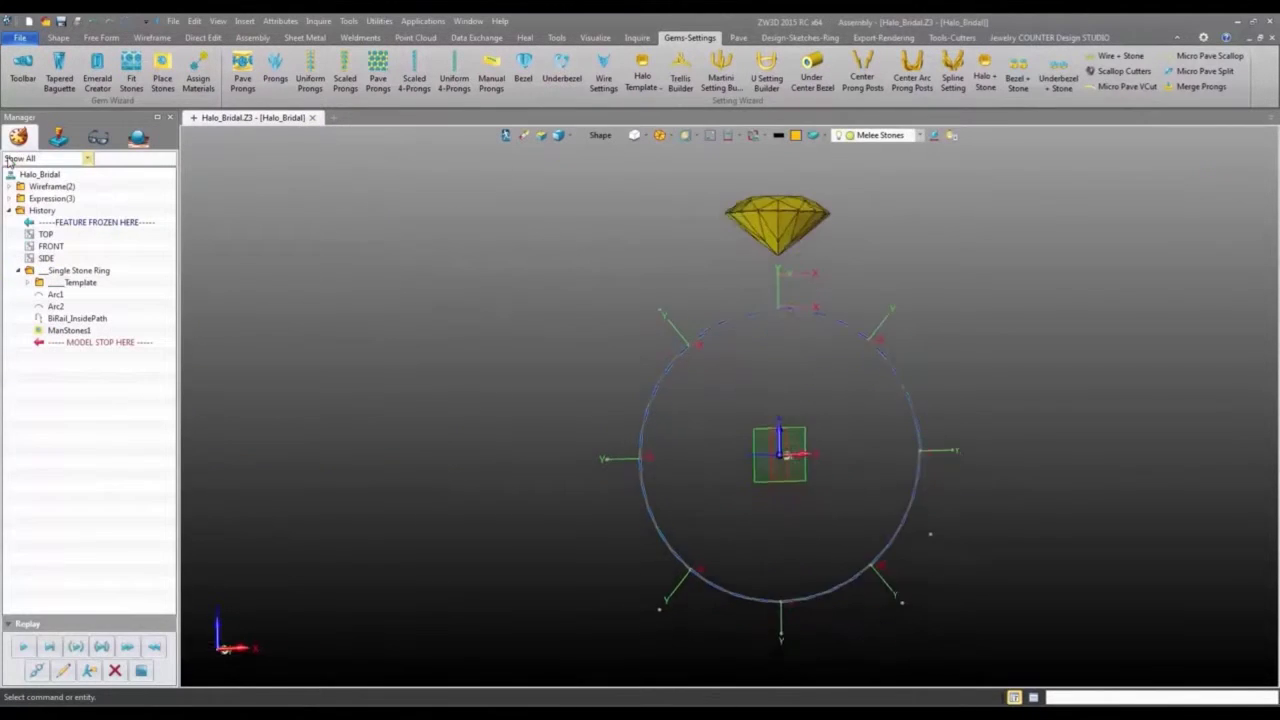
Add a halo setting around the yellow center stone, lowered so it surrounds the gem.
{"action": "left_click", "coordinate": [985, 75]}
{"action": "left_click", "coordinate": [771, 298]}
{"action": "right_click_drag", "start_coordinate": [771, 298], "coordinate": [186, 244]}
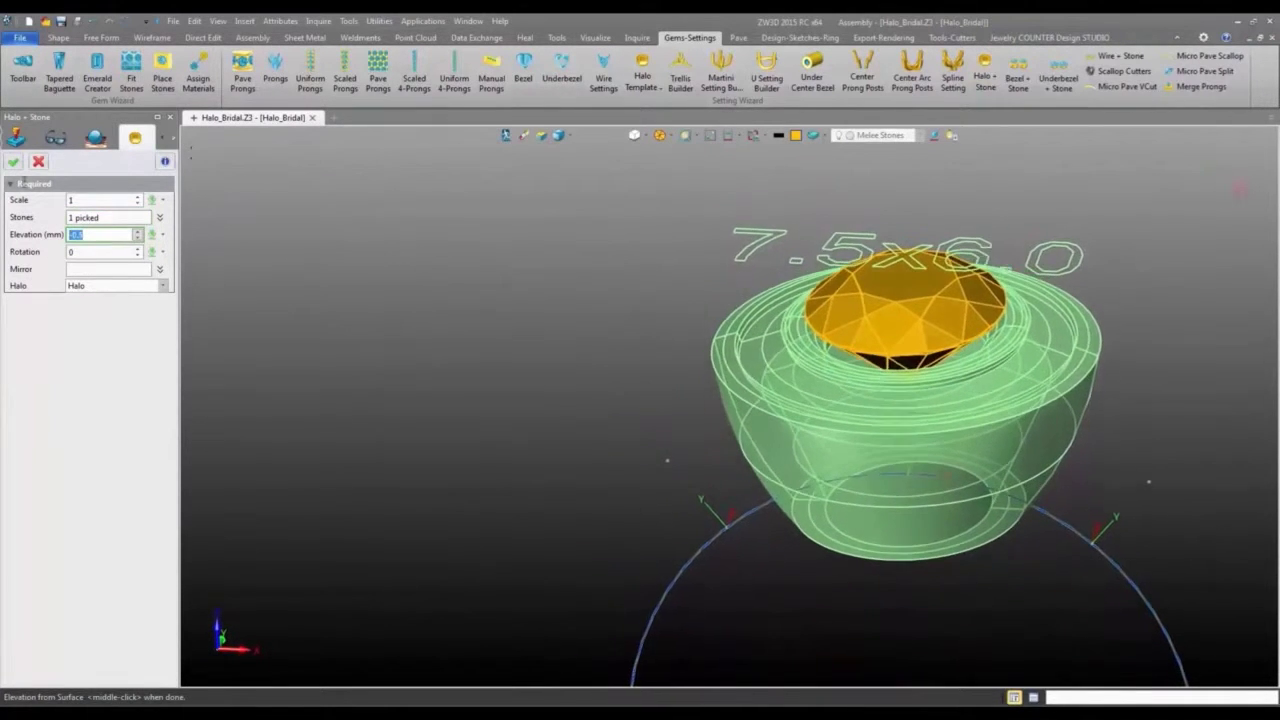
{"action": "left_click", "coordinate": [13, 162]}
{"action": "left_click", "coordinate": [13, 162]}
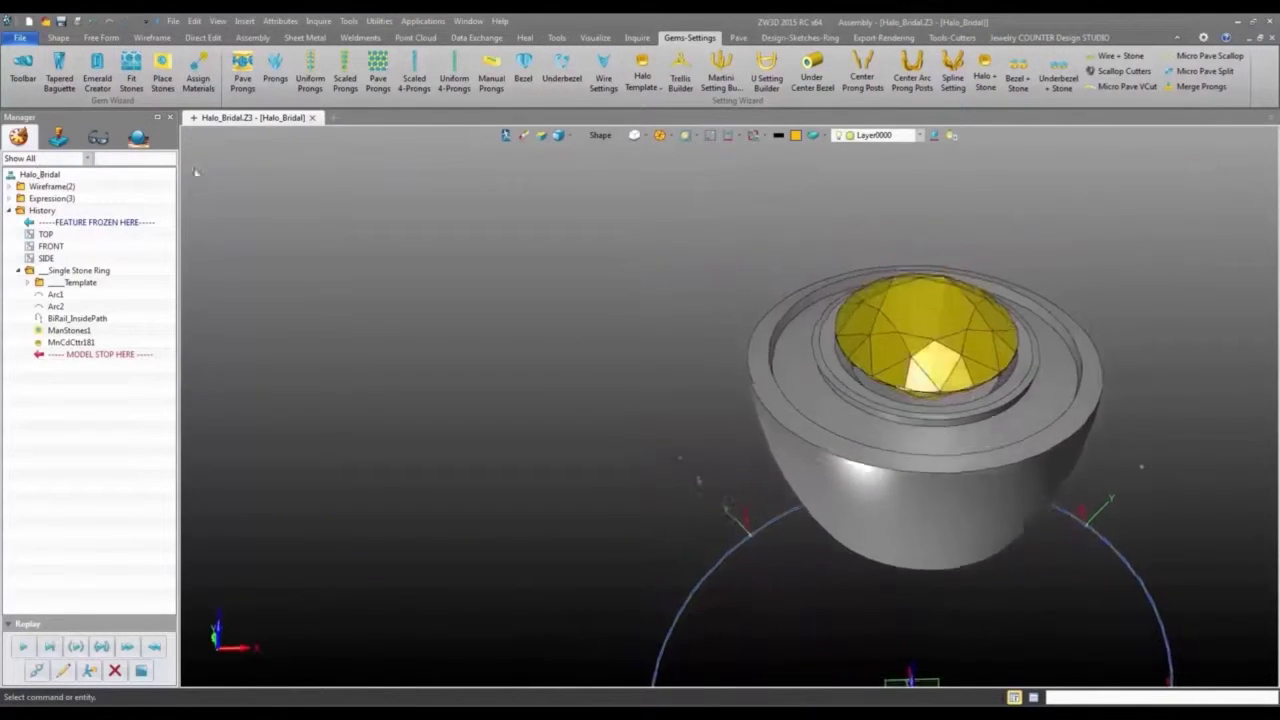
Add a bezel around the center stone and set the bezel's top width to 0.30.
{"action": "left_click", "coordinate": [1020, 78]}
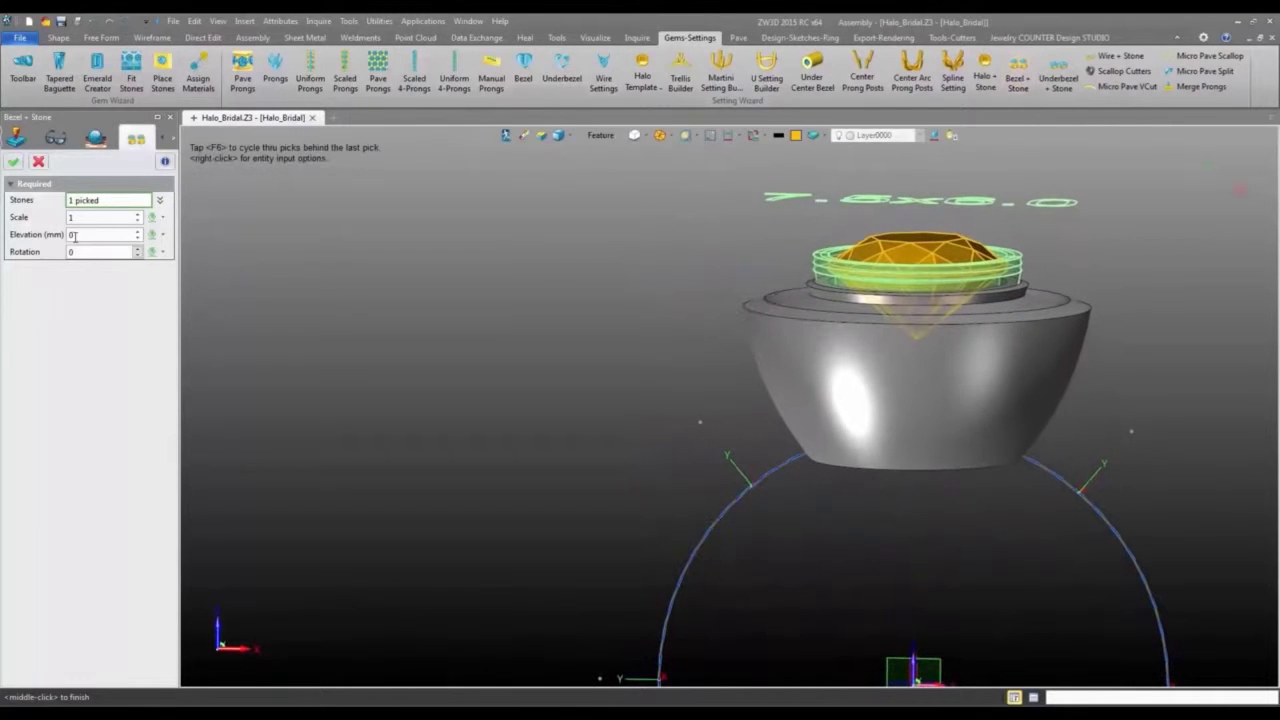
{"action": "left_click", "coordinate": [13, 162]}
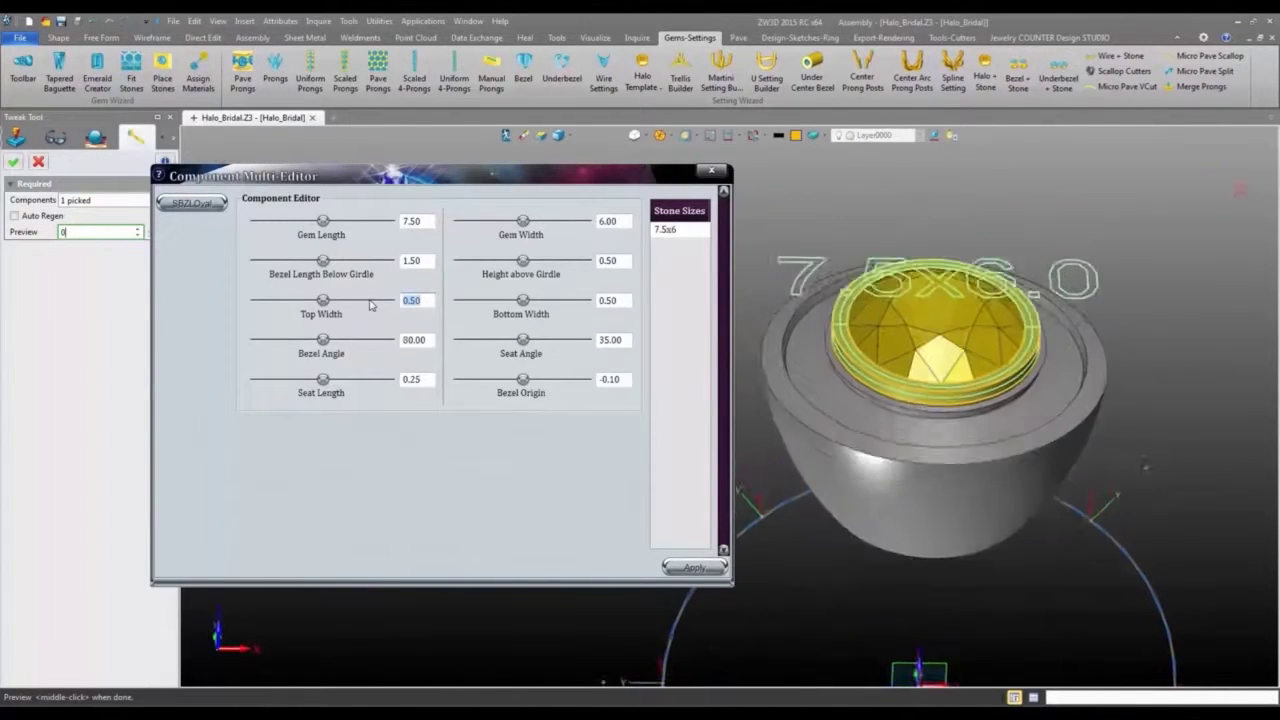
{"action": "type", "text": "0"}
{"action": "left_click", "coordinate": [13, 161]}
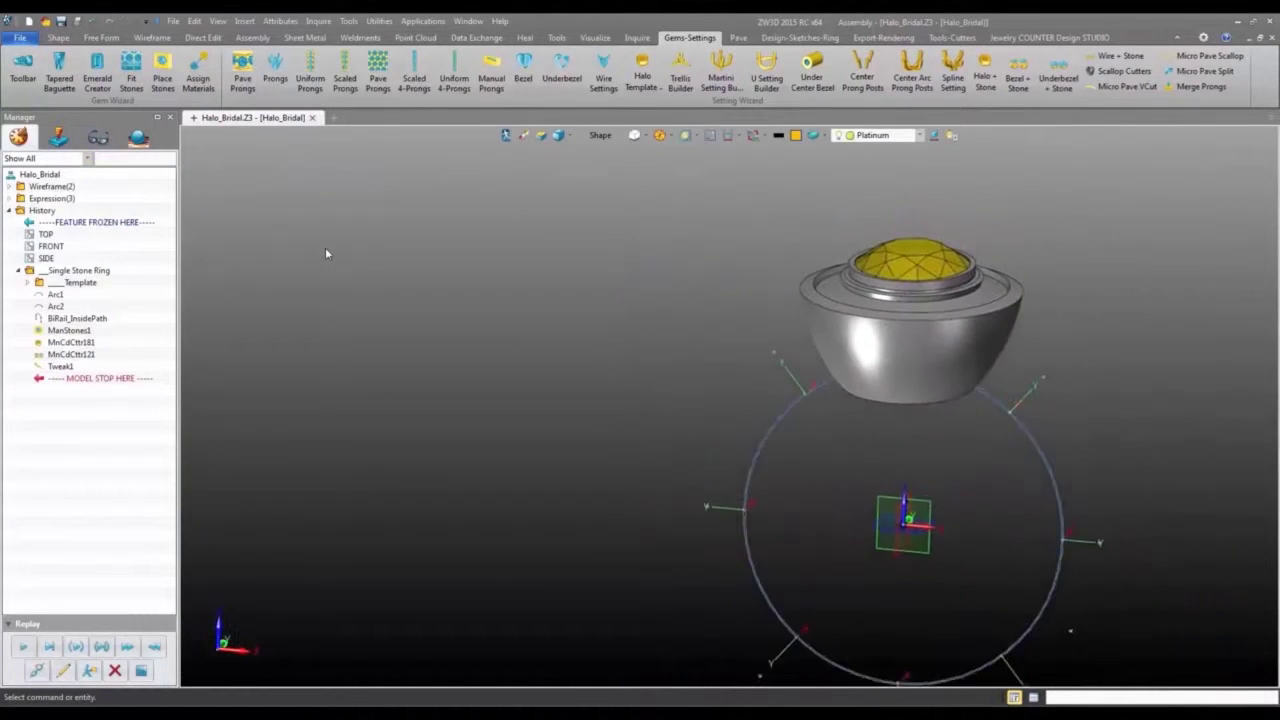
Insert an InOut Square Bottom Shank from the ring templates under the halo setting.
{"action": "left_click", "coordinate": [1049, 37]}
{"action": "left_click", "coordinate": [14, 86]}
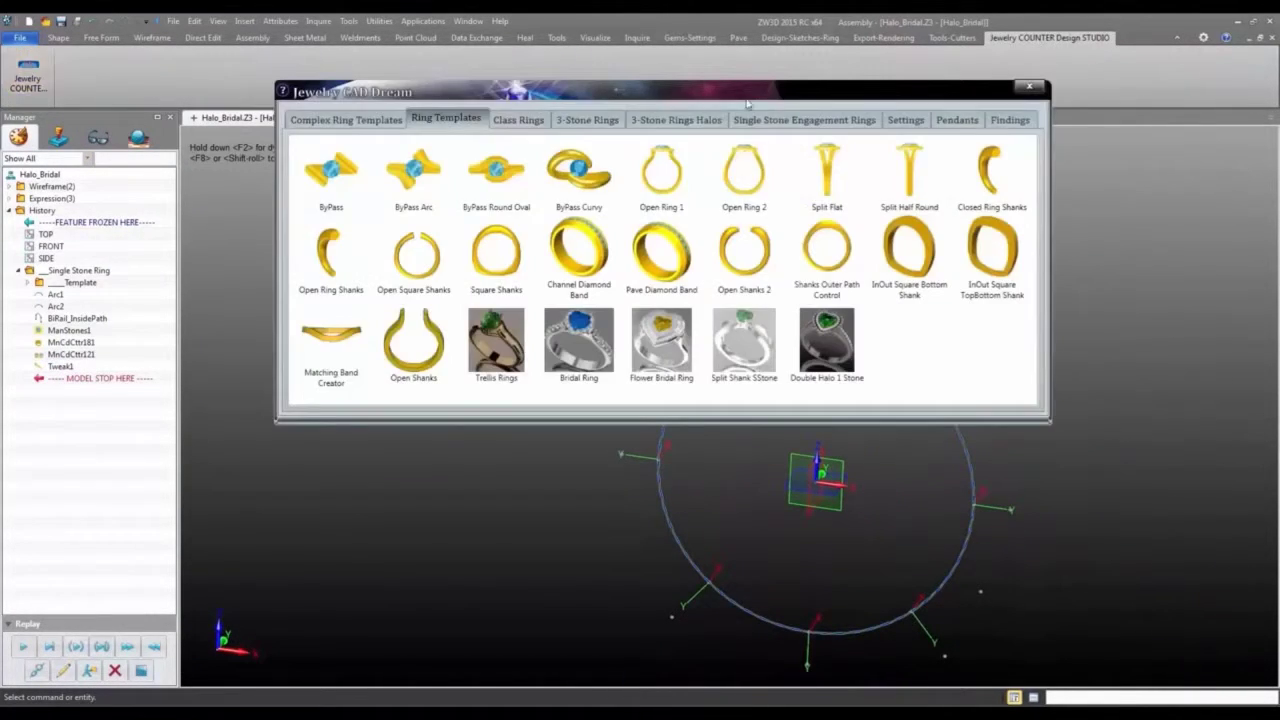
{"action": "left_click_drag", "start_coordinate": [746, 103], "coordinate": [559, 74]}
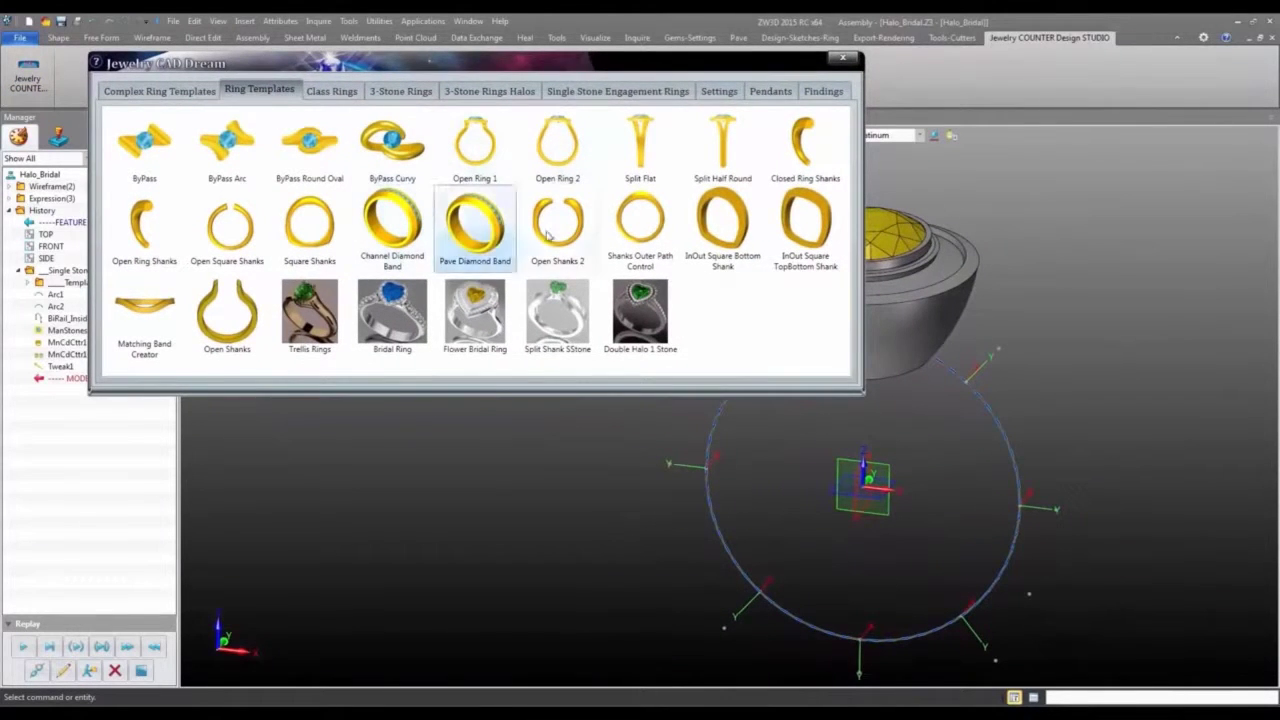
{"action": "left_click", "coordinate": [722, 225]}
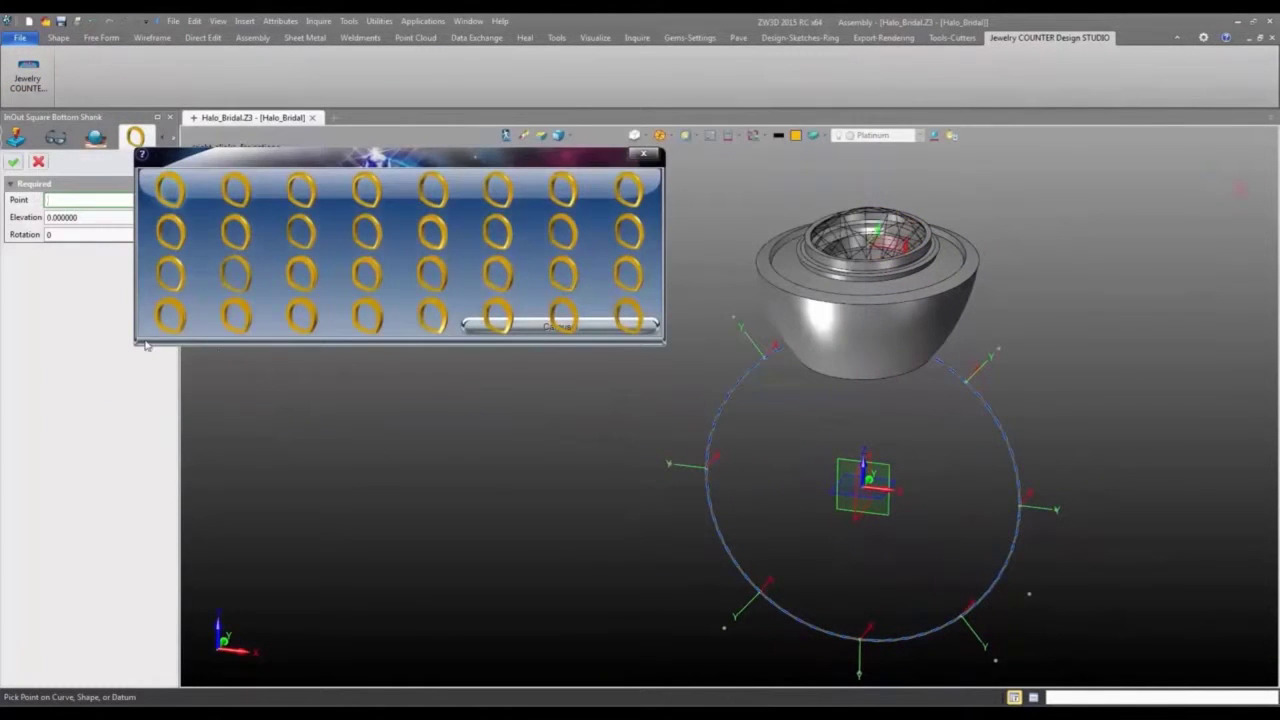
{"action": "left_click_drag", "start_coordinate": [149, 344], "coordinate": [181, 546]}
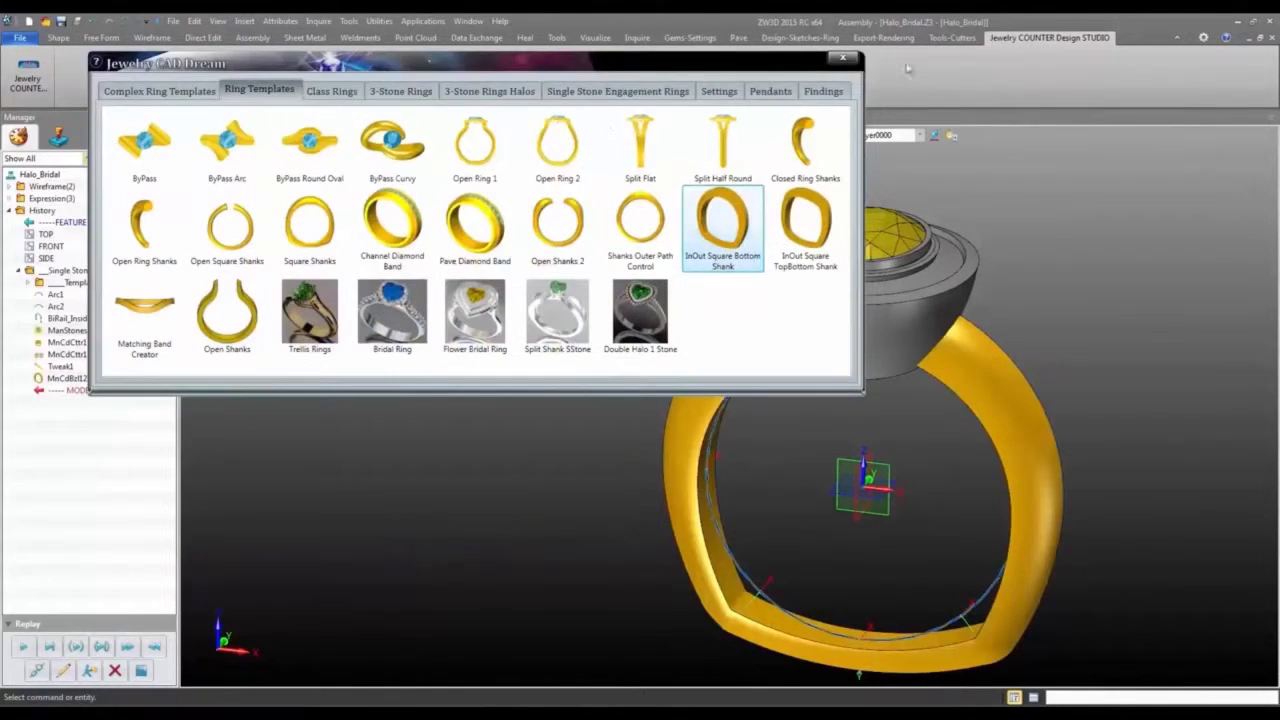
{"action": "left_click", "coordinate": [843, 58]}
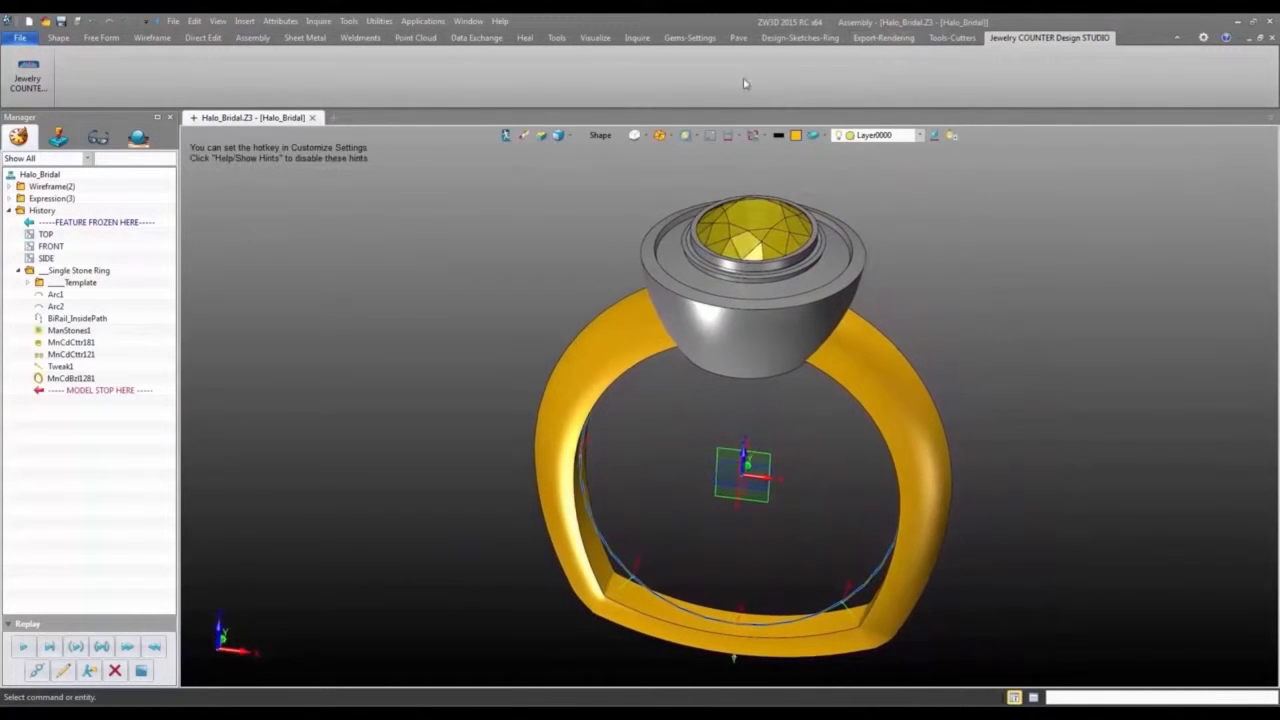
Change the top thickness of the gold shank with the Tweak Tool.
{"action": "left_click", "coordinate": [952, 37]}
{"action": "left_click", "coordinate": [310, 80]}
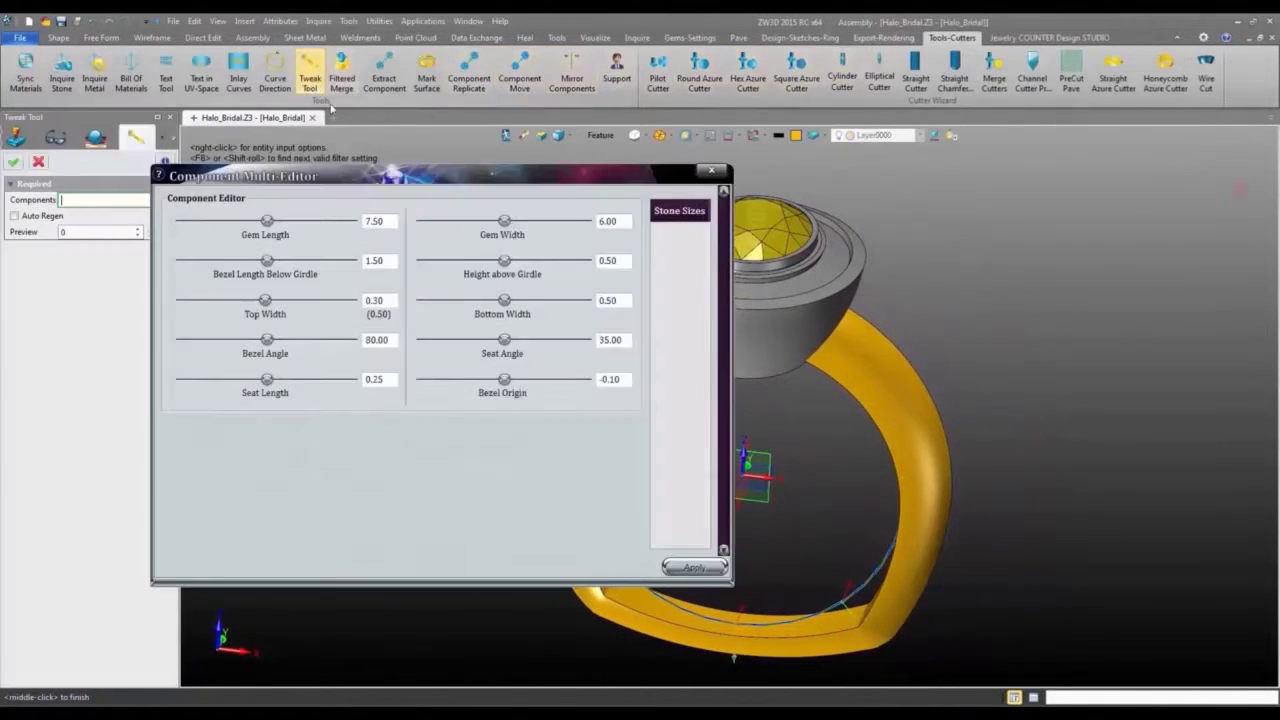
{"action": "left_click", "coordinate": [895, 440]}
{"action": "left_click", "coordinate": [224, 206]}
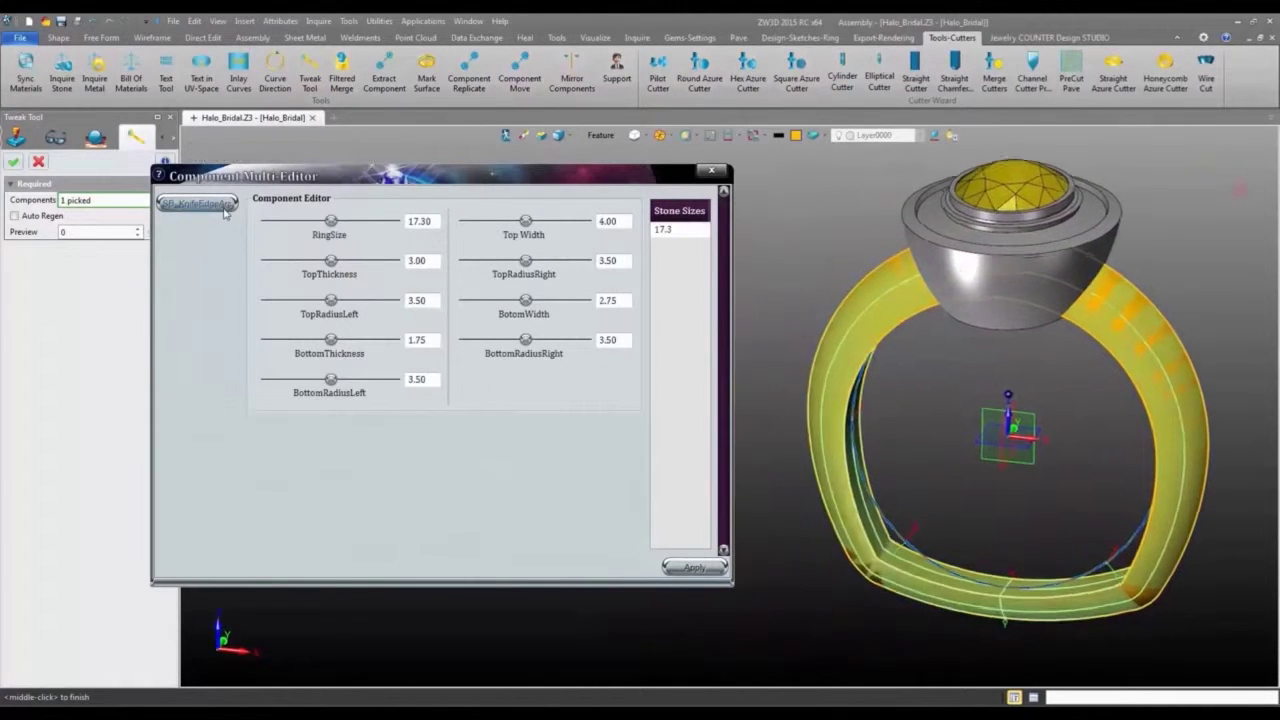
{"action": "left_click_drag", "start_coordinate": [432, 261], "coordinate": [369, 264]}
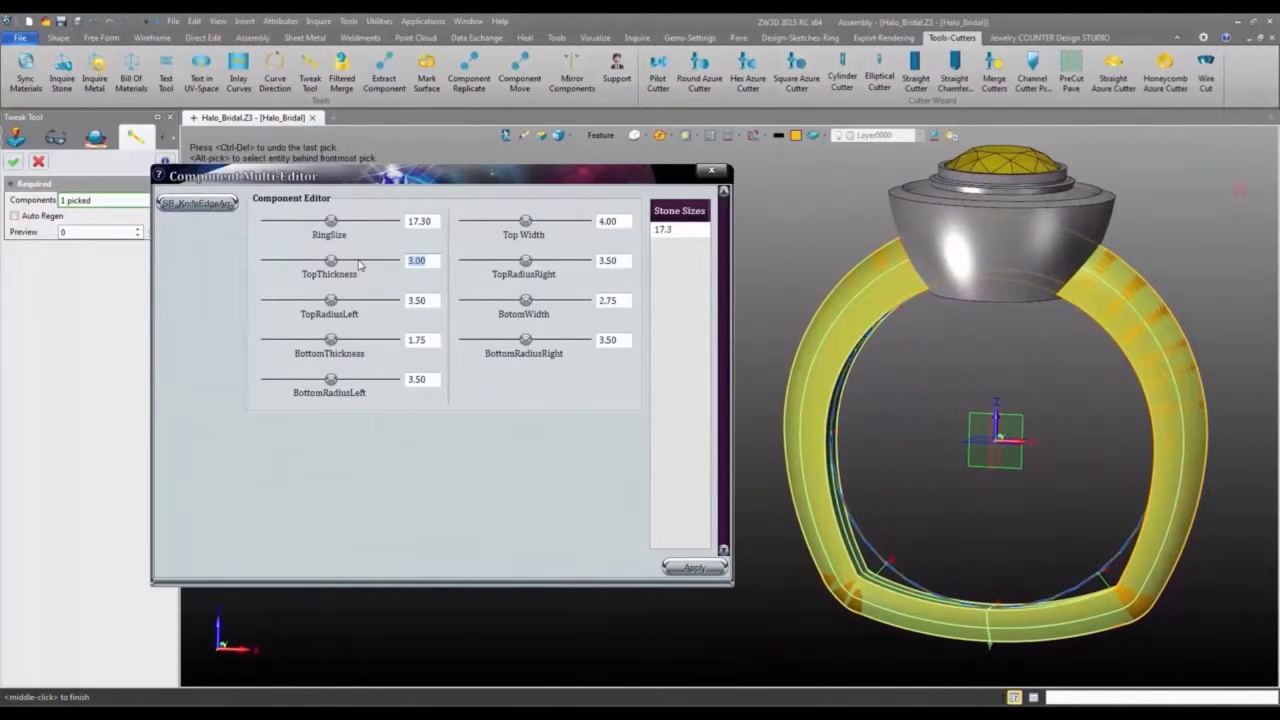
{"action": "left_click", "coordinate": [695, 568]}
{"action": "left_click", "coordinate": [14, 163]}
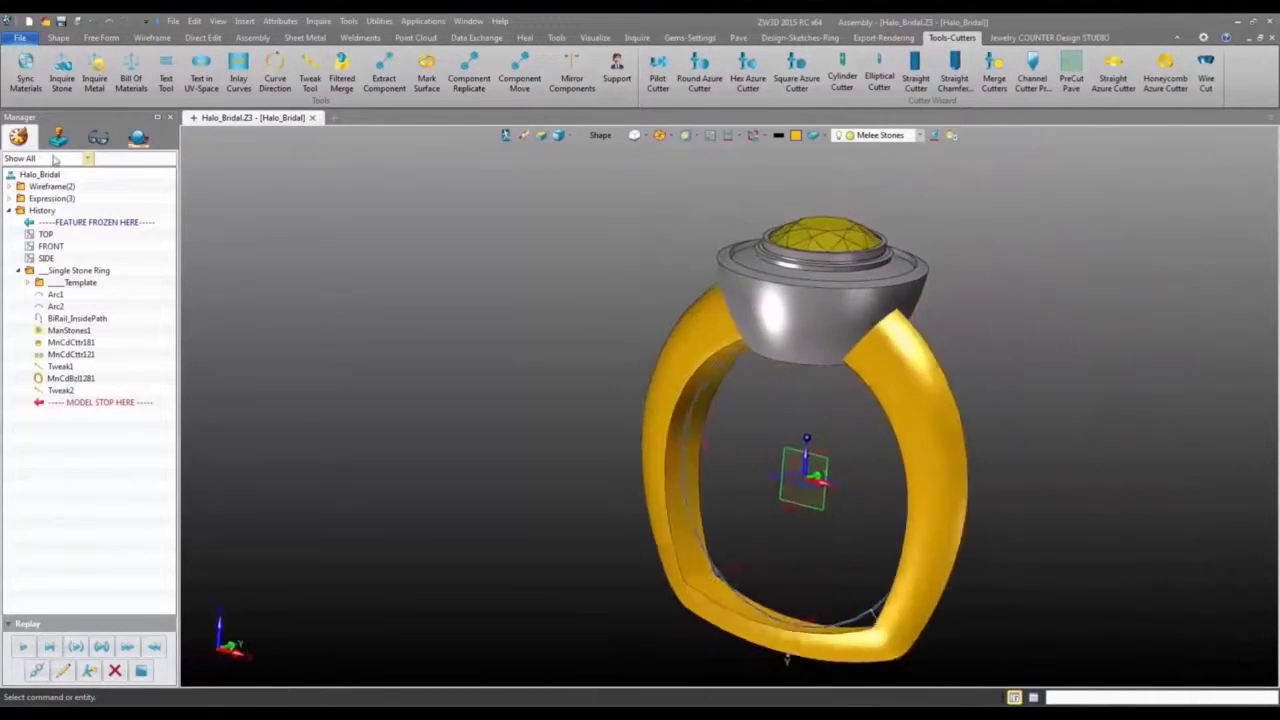
Merge the halo, bezel and shank components into the ring part as solids.
{"action": "left_click", "coordinate": [58, 37]}
{"action": "left_click", "coordinate": [663, 72]}
{"action": "left_click", "coordinate": [783, 305]}
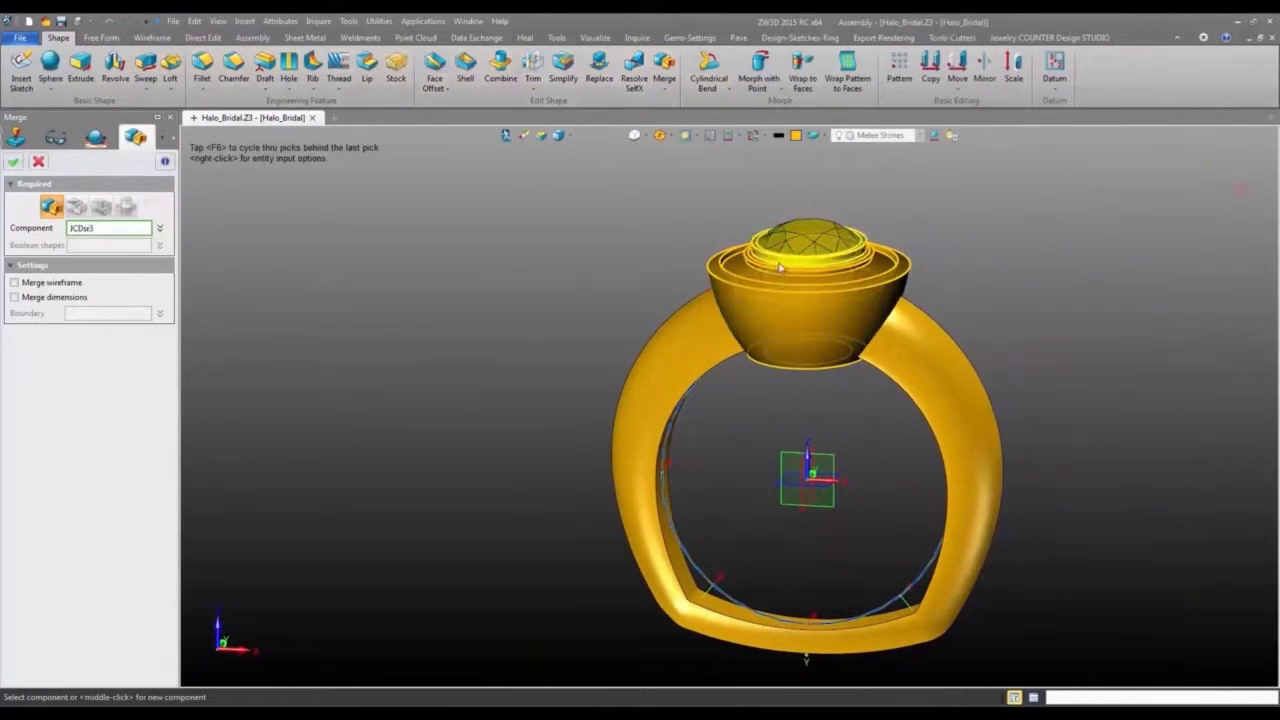
{"action": "left_click", "coordinate": [14, 162]}
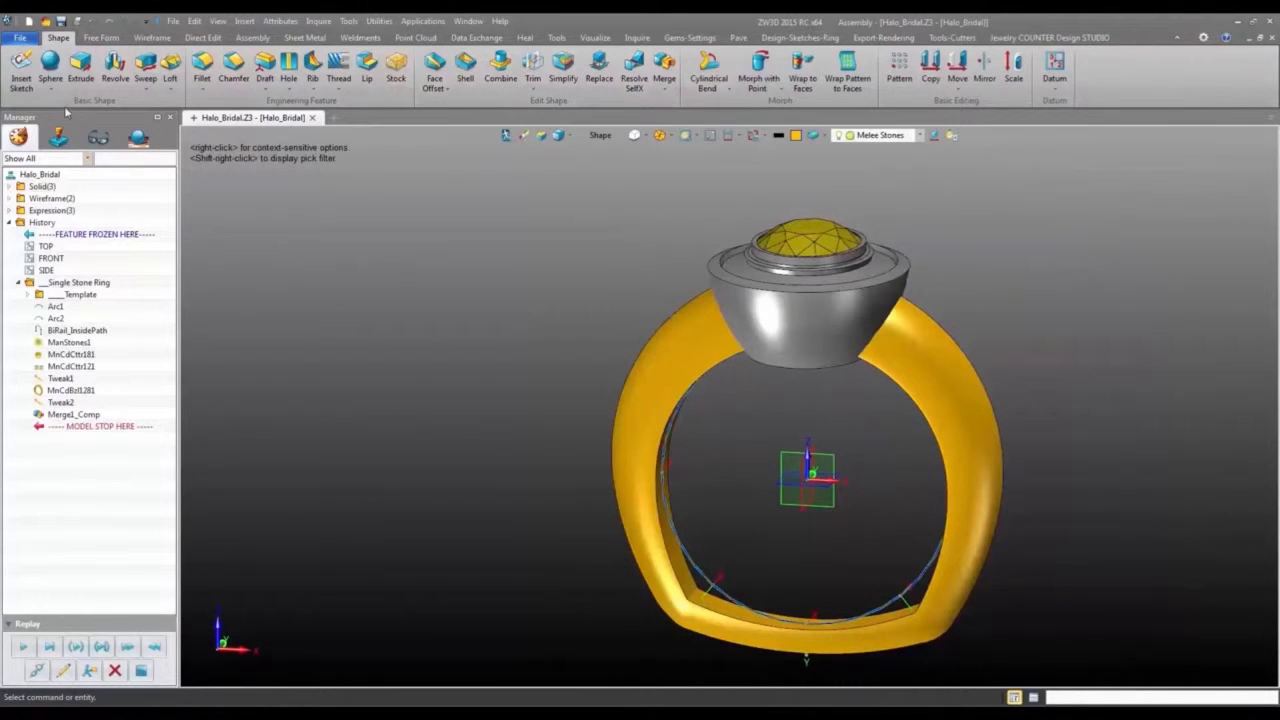
Subtract the halo setting from the shank and erase the leftover shank piece inside the halo.
{"action": "left_click", "coordinate": [500, 70]}
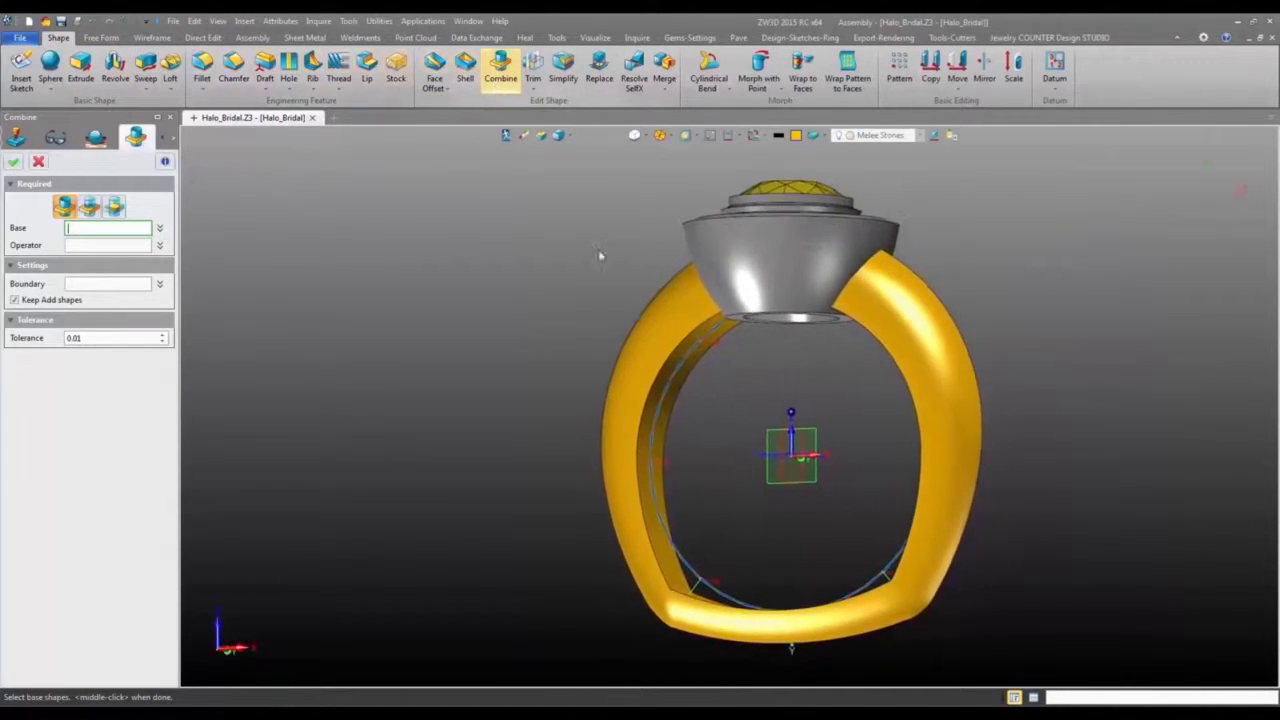
{"action": "left_click", "coordinate": [648, 322]}
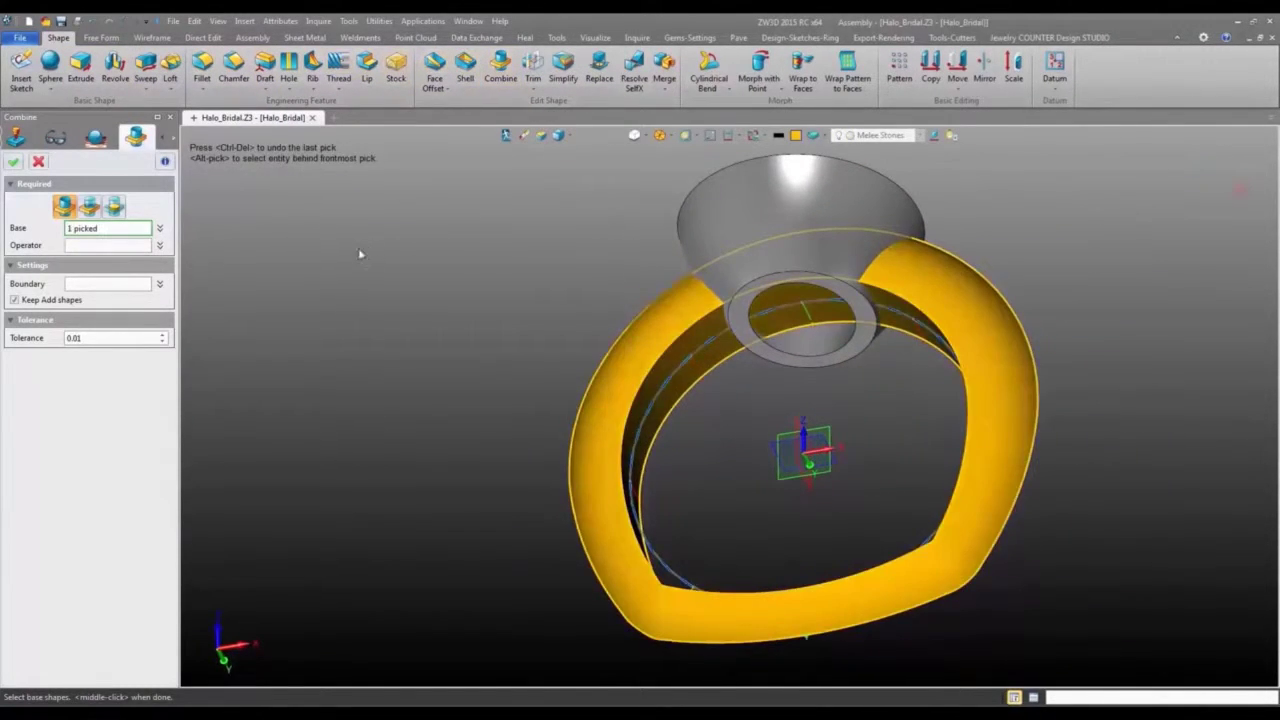
{"action": "left_click", "coordinate": [674, 250]}
{"action": "left_click", "coordinate": [13, 161]}
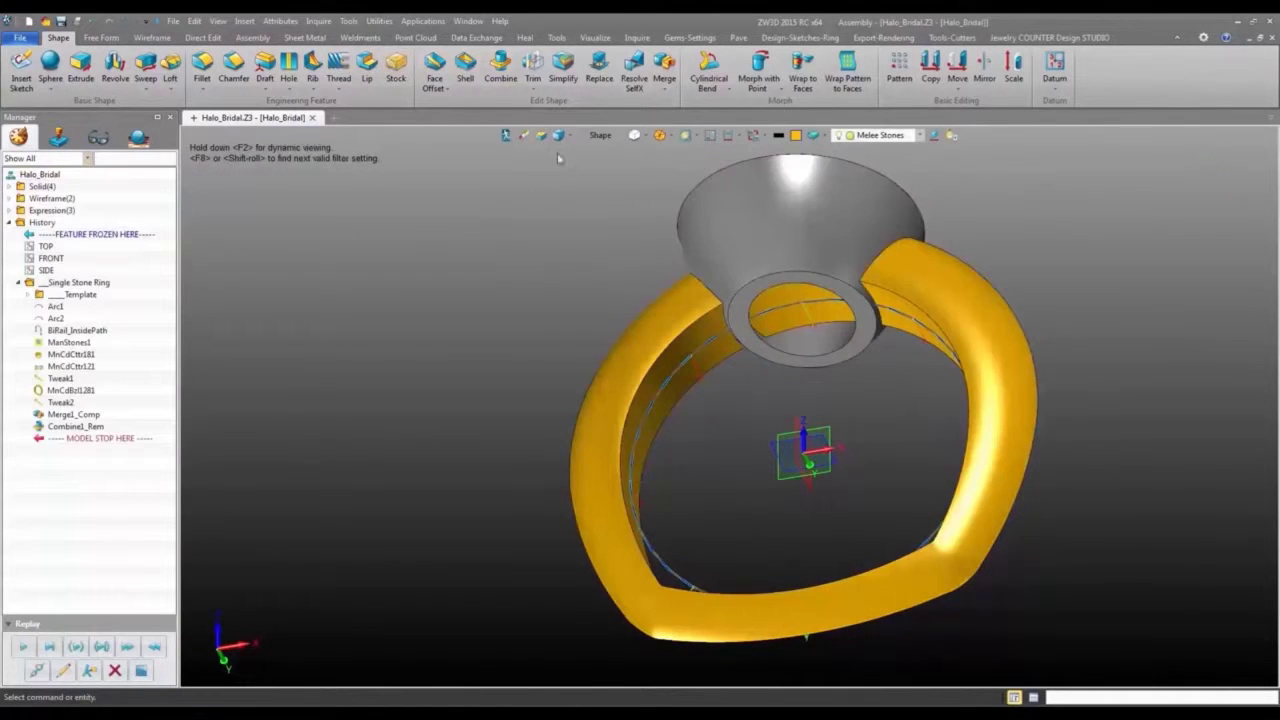
{"action": "middle_click", "coordinate": [588, 276]}
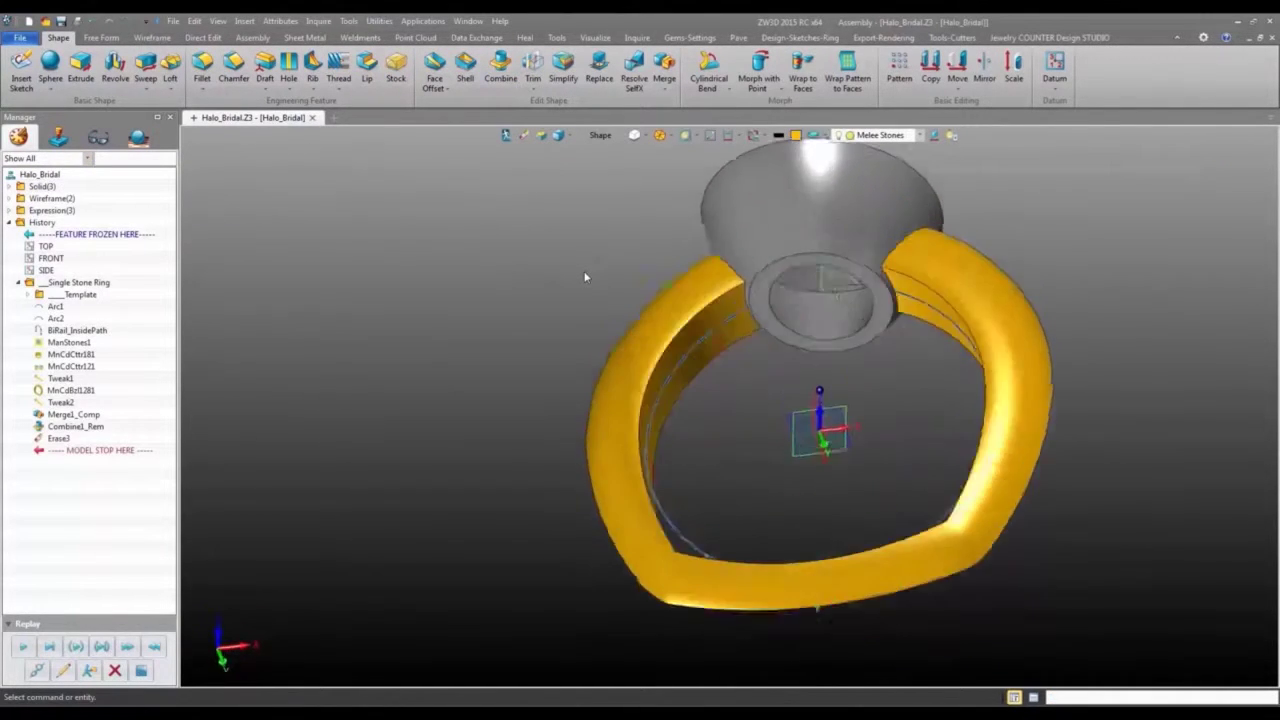
Cut the finger hole through the ring with a symmetrical extrusion of RingSketch.
{"action": "left_click", "coordinate": [82, 68]}
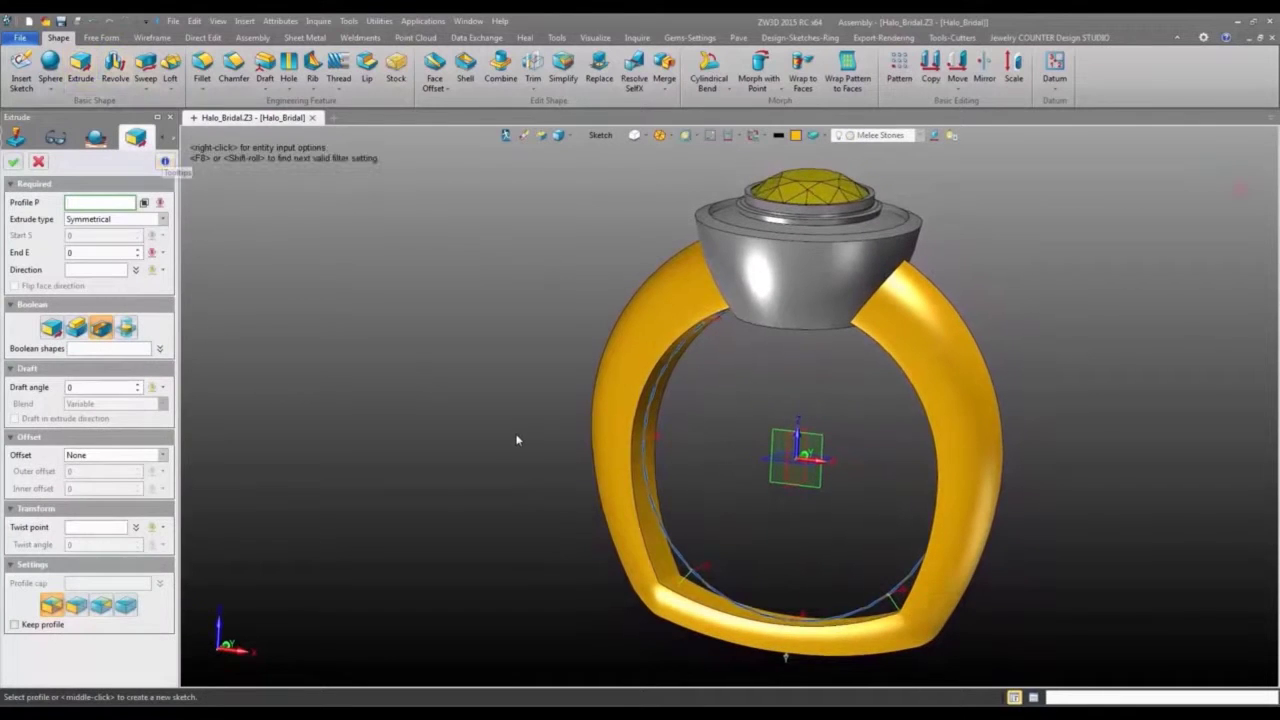
{"action": "left_click", "coordinate": [675, 548]}
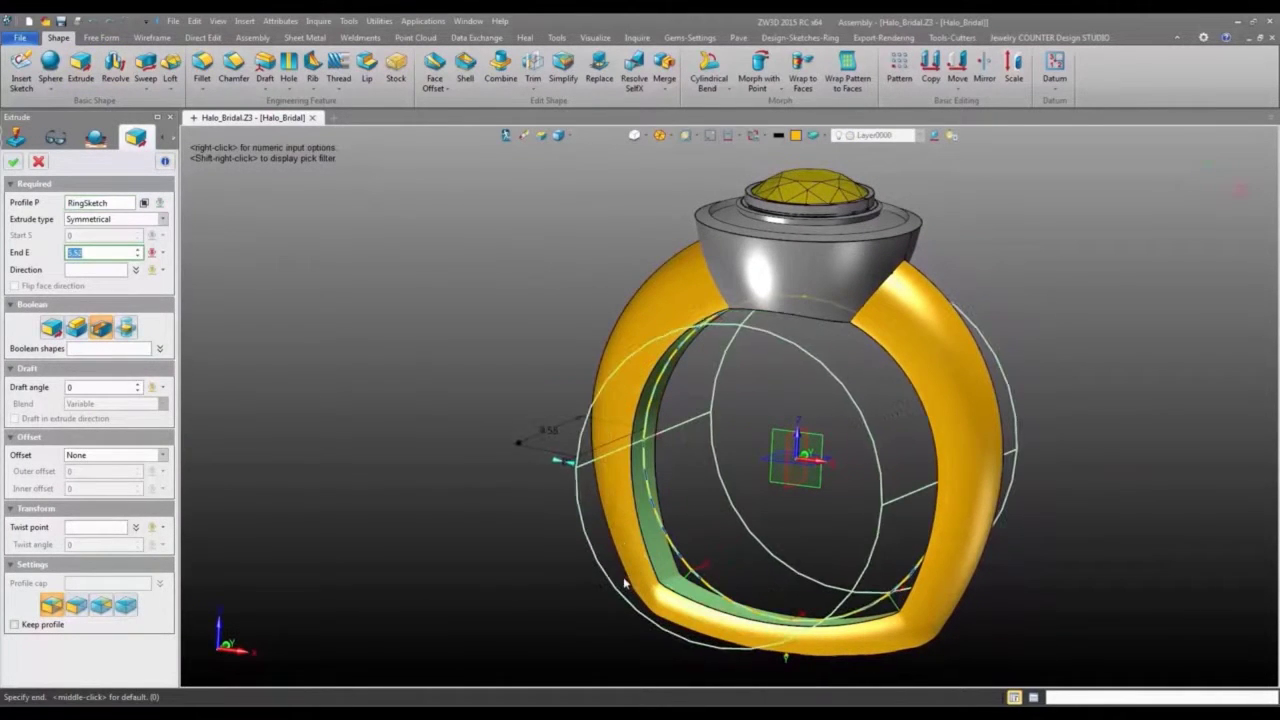
{"action": "left_click", "coordinate": [14, 162]}
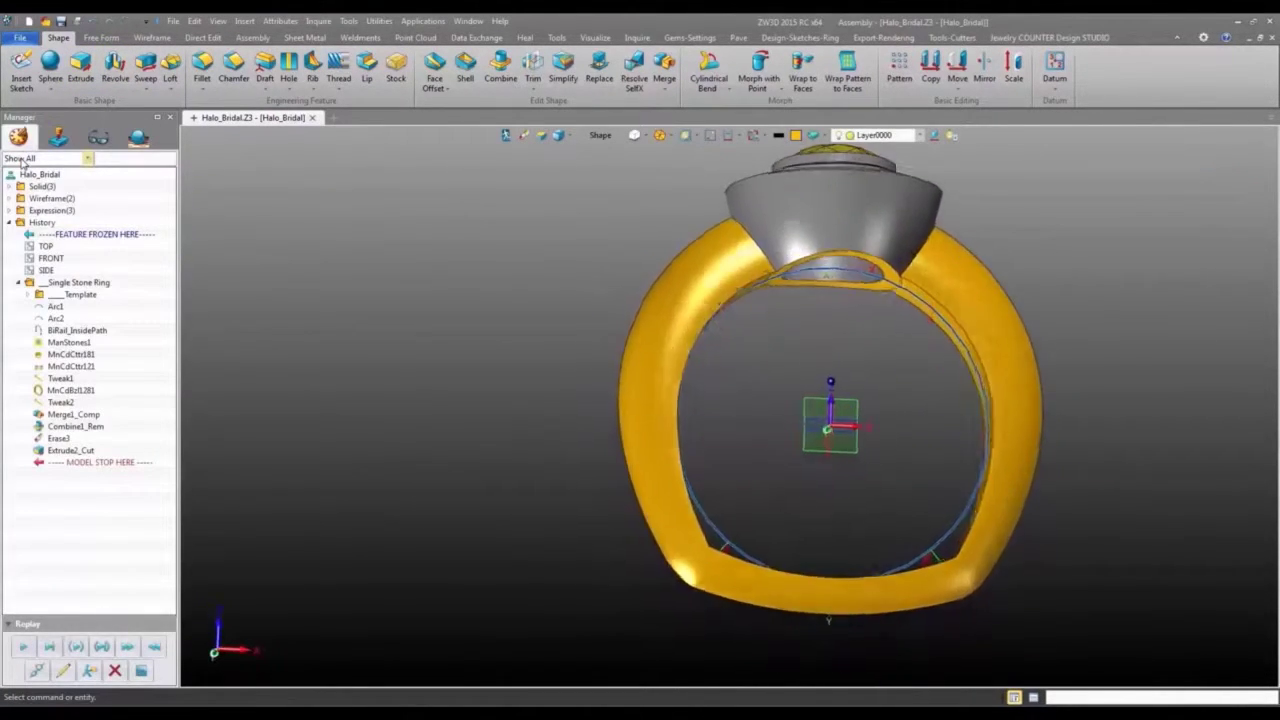
Lay out Diamond-White round gems between the two edges of the halo's channel, using the channel face as the surface.
{"action": "left_click", "coordinate": [738, 37]}
{"action": "left_click", "coordinate": [152, 72]}
{"action": "left_click", "coordinate": [694, 314]}
{"action": "right_click_drag", "start_coordinate": [694, 314], "coordinate": [719, 333]}
{"action": "left_click", "coordinate": [706, 326]}
{"action": "left_click", "coordinate": [719, 333]}
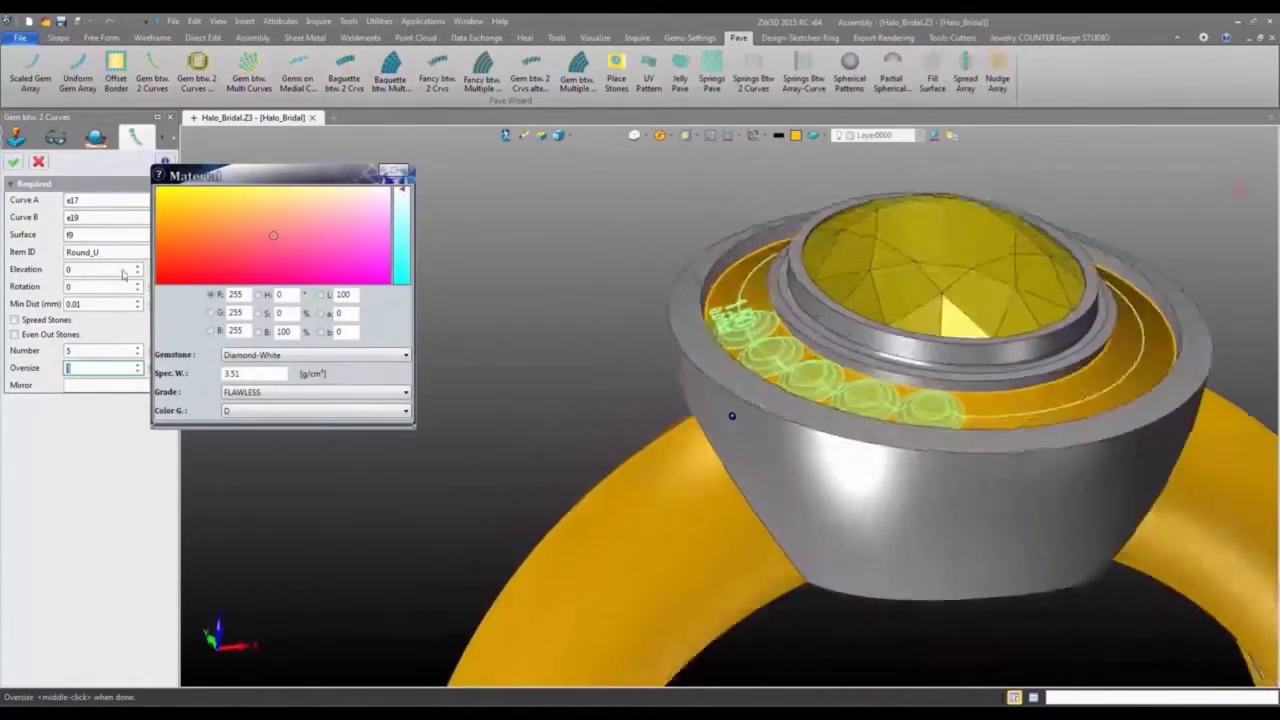
Set the halo gems to elevation 0.2 and minimum distance 0.1 mm, spread them evenly, and raise their number to fill the channel.
{"action": "left_click", "coordinate": [107, 269]}
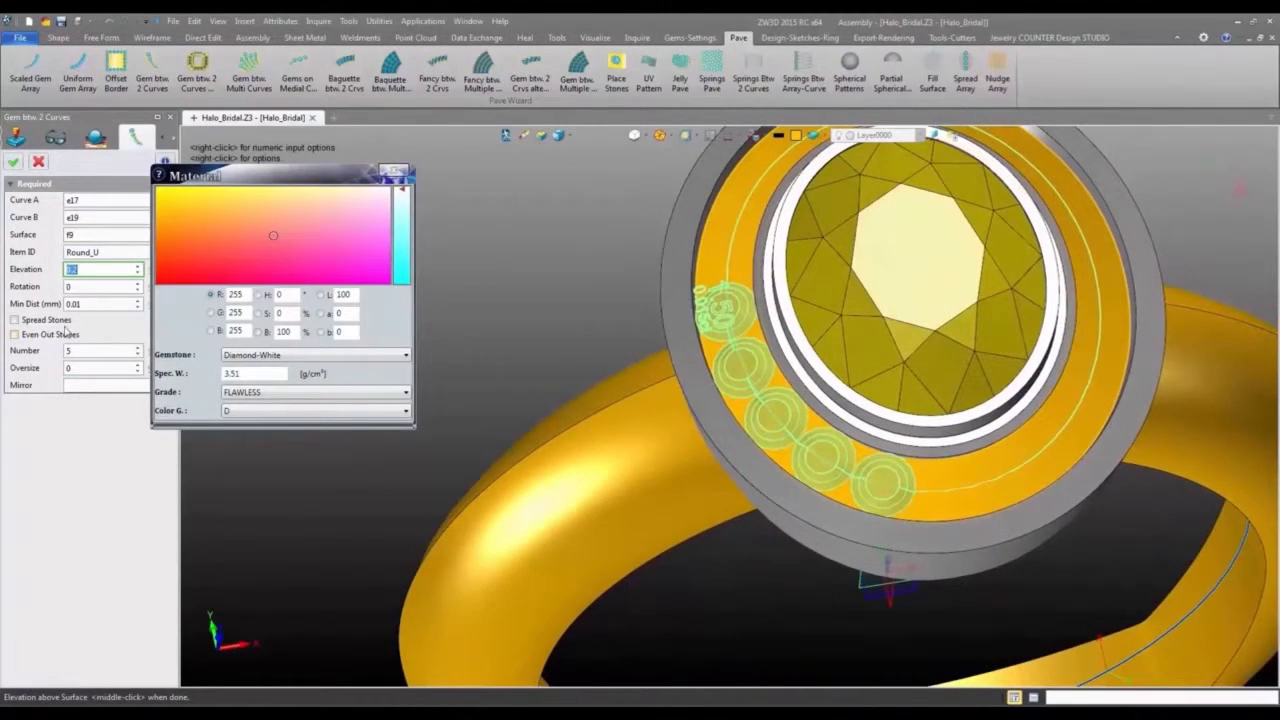
{"action": "left_click", "coordinate": [40, 320]}
{"action": "left_click", "coordinate": [43, 301]}
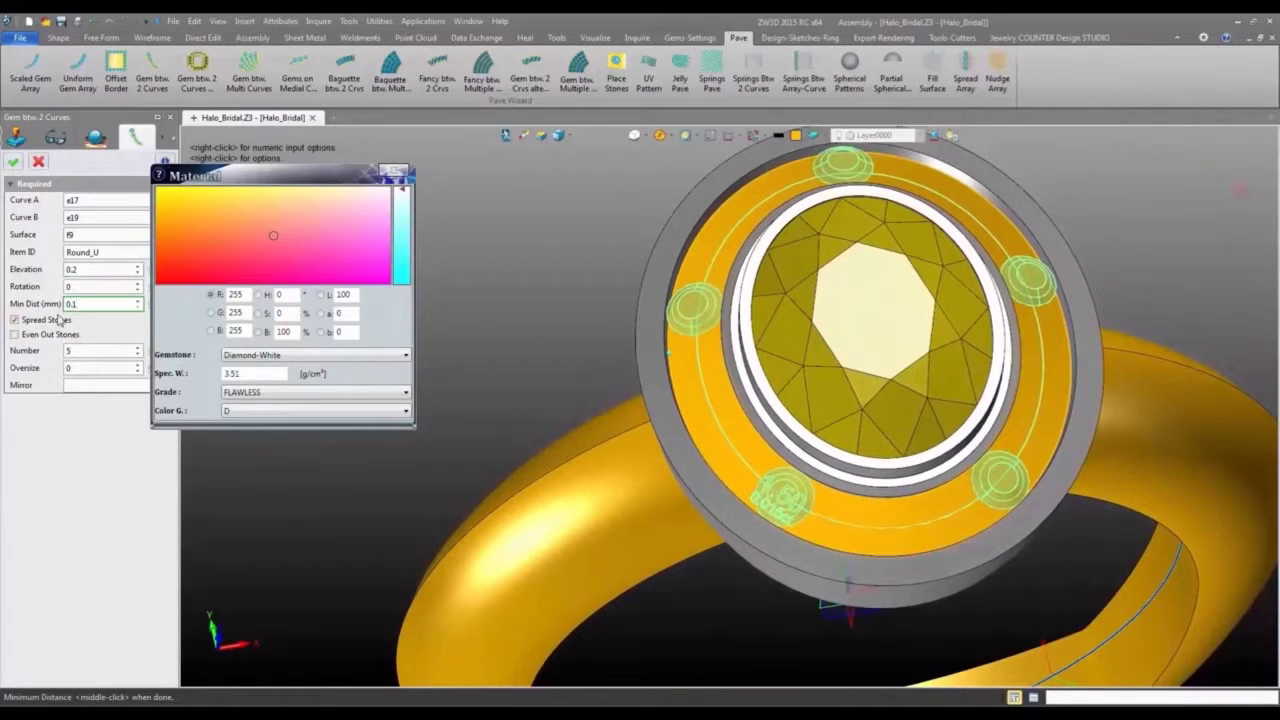
{"action": "left_click", "coordinate": [110, 347]}
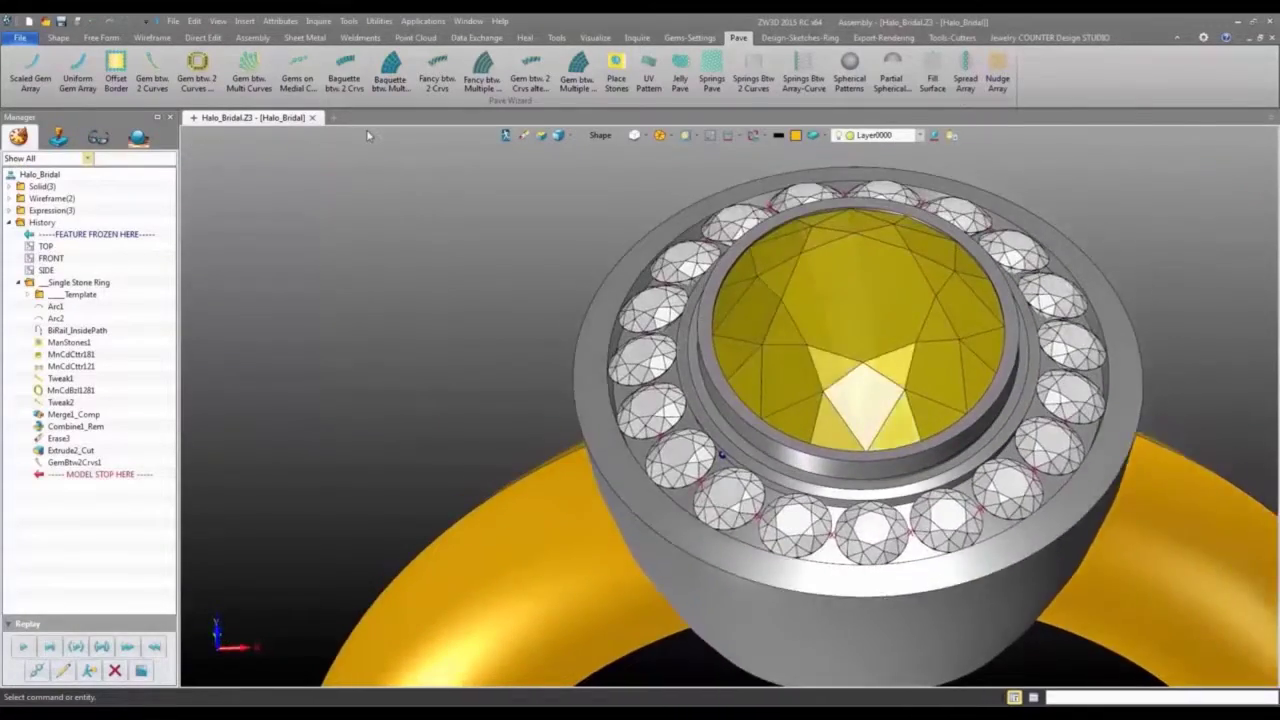
Add uniform straight prongs to the halo gems with distance 0.45 and overlap 40%, and adjust the prong height.
{"action": "left_click", "coordinate": [690, 38]}
{"action": "left_click", "coordinate": [318, 82]}
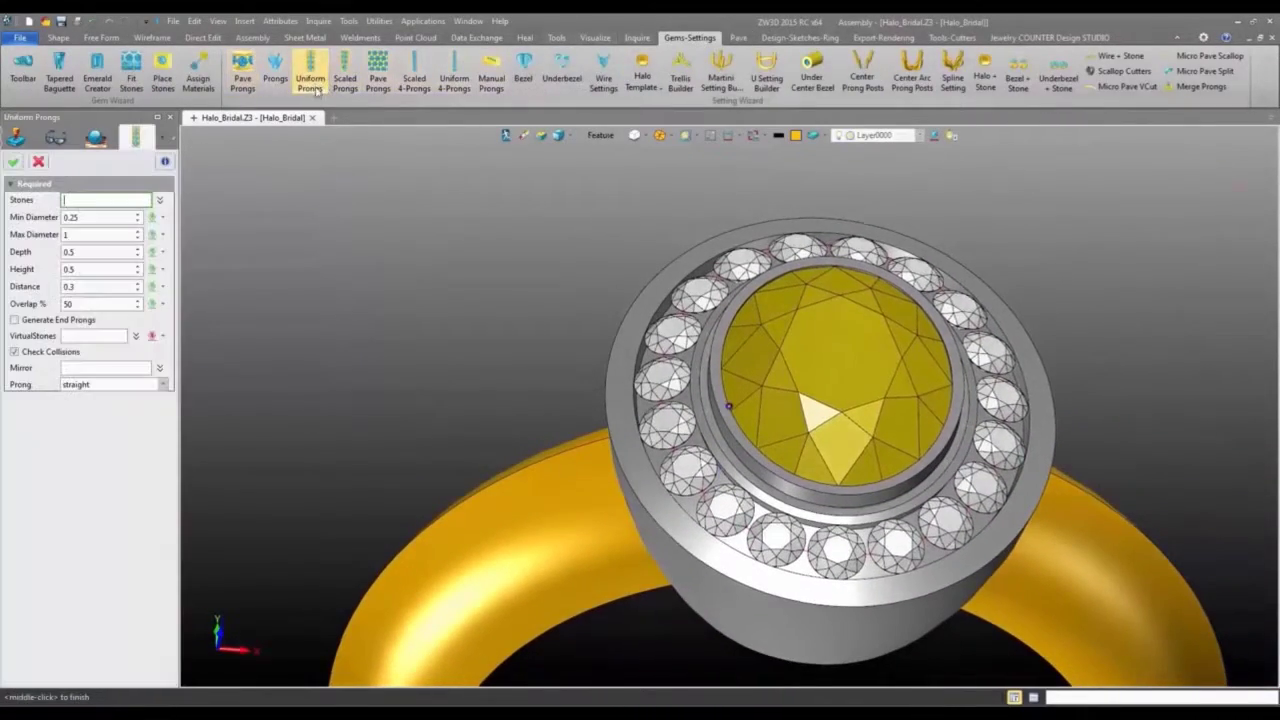
{"action": "left_click", "coordinate": [662, 331]}
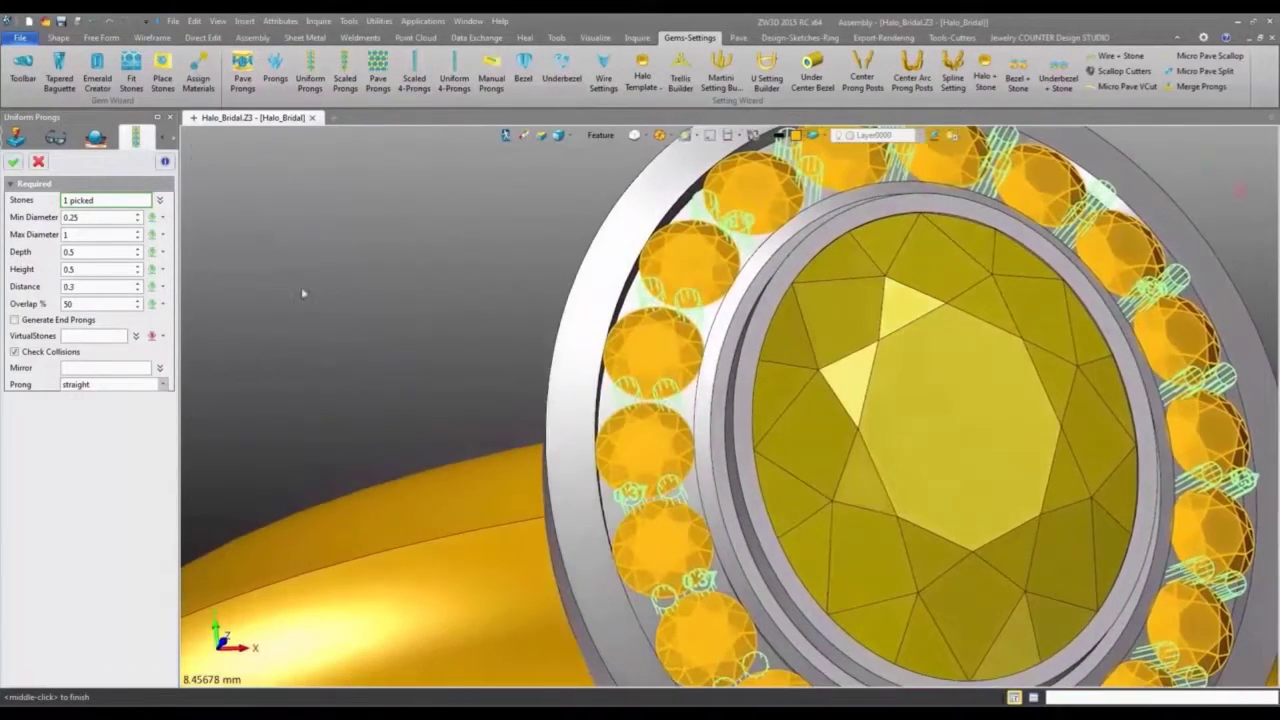
{"action": "left_click_drag", "start_coordinate": [86, 304], "coordinate": [55, 307]}
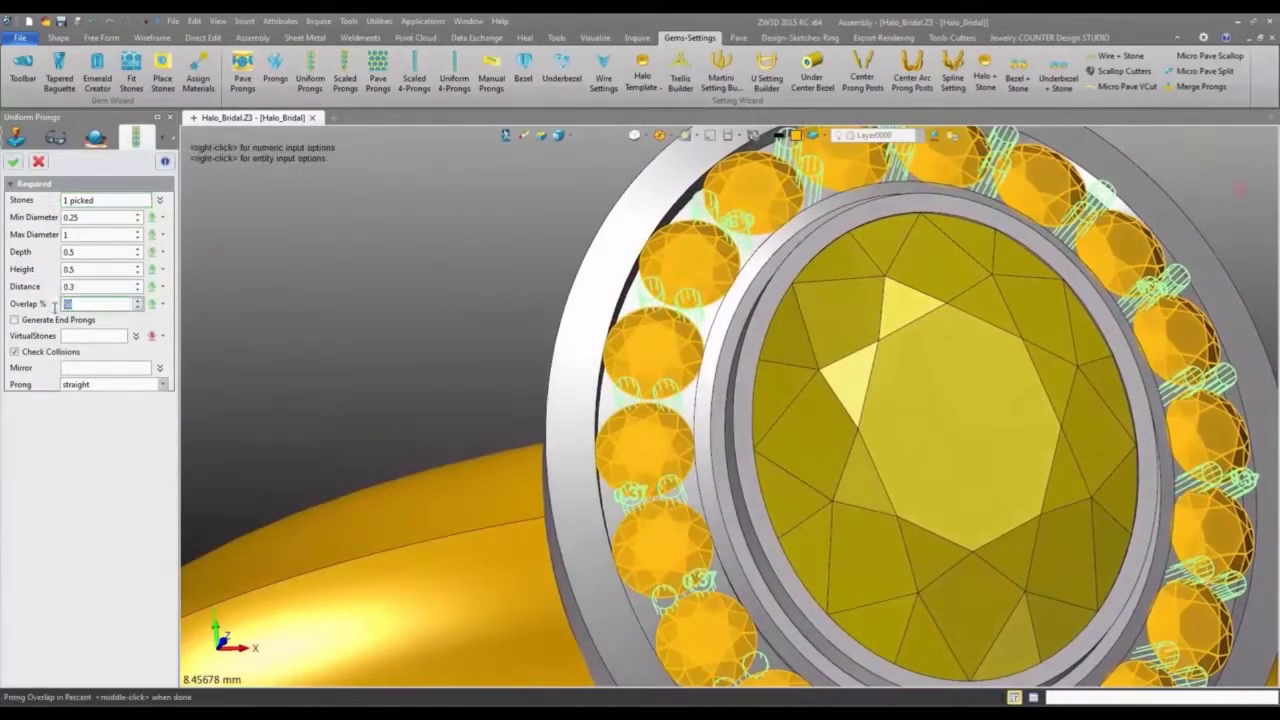
{"action": "left_click", "coordinate": [107, 270]}
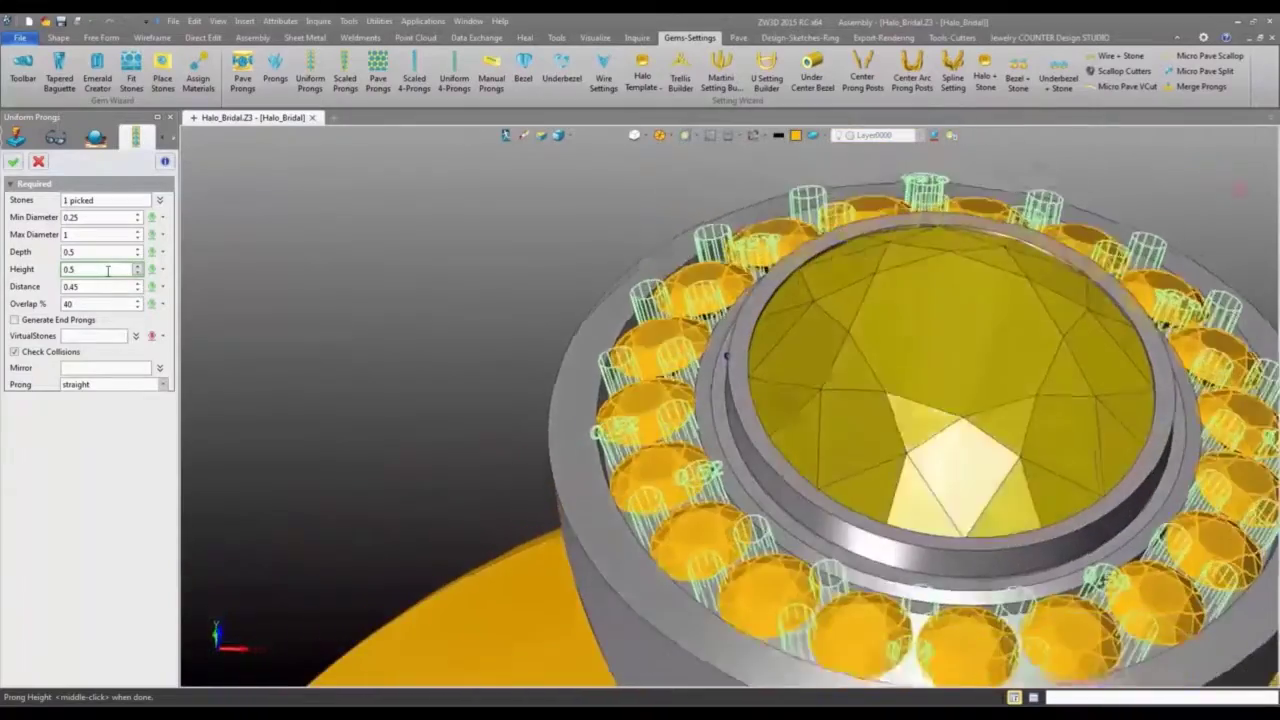
{"action": "scroll", "coordinate": [104, 274], "scroll_direction": "down", "scroll_amount": 1}
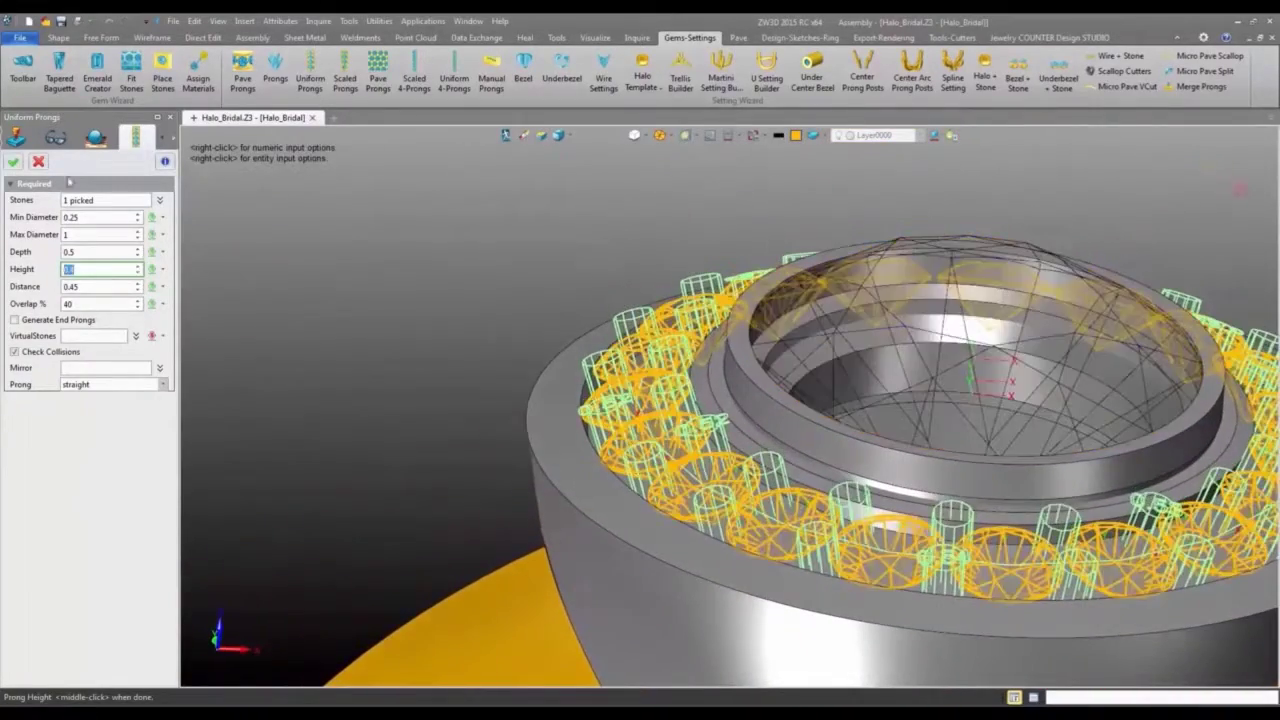
{"action": "left_click", "coordinate": [14, 161]}
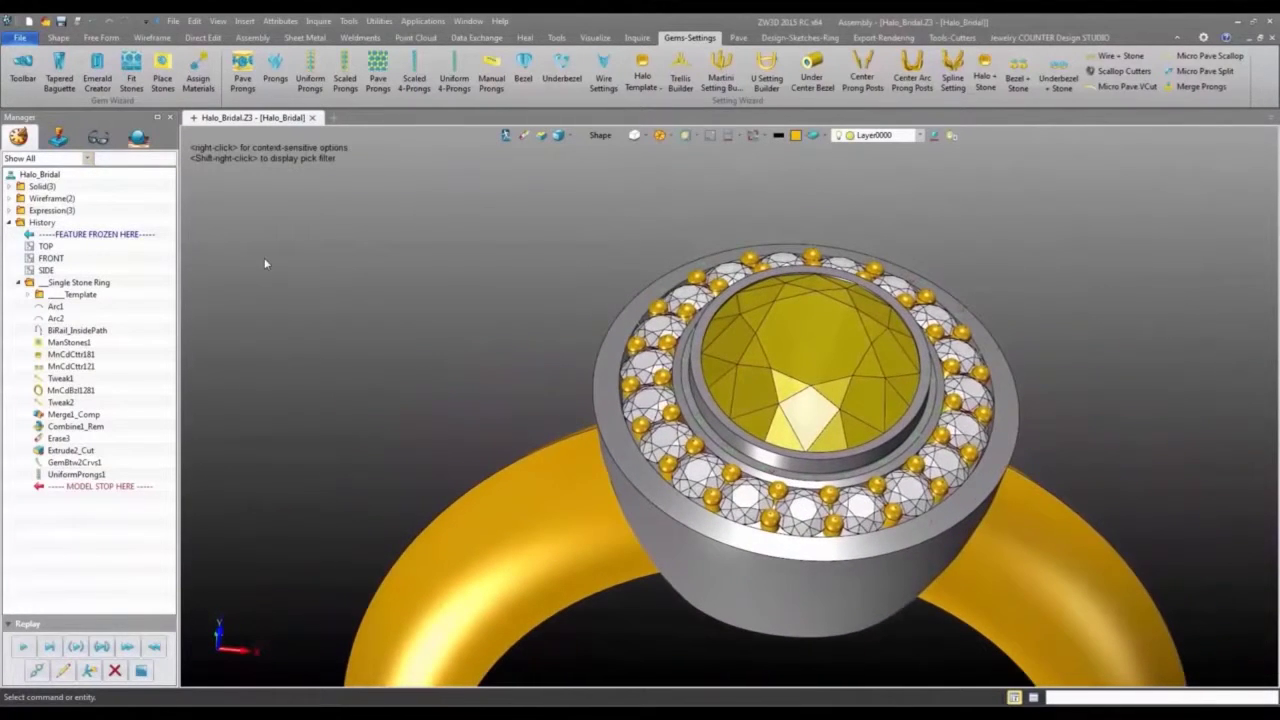
Create pilot cutters for the halo gems at scale 1 and elevation 0.
{"action": "left_click", "coordinate": [953, 38]}
{"action": "left_click", "coordinate": [657, 78]}
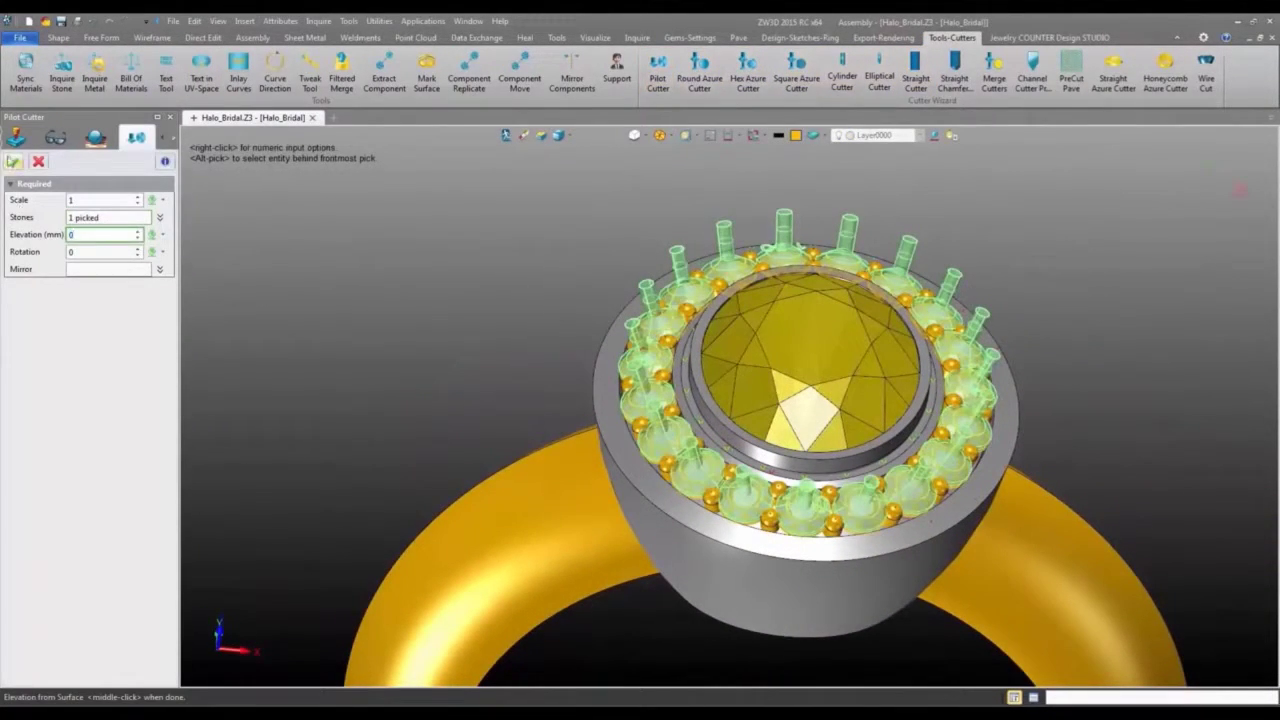
{"action": "left_click", "coordinate": [12, 161]}
{"action": "left_click", "coordinate": [39, 163]}
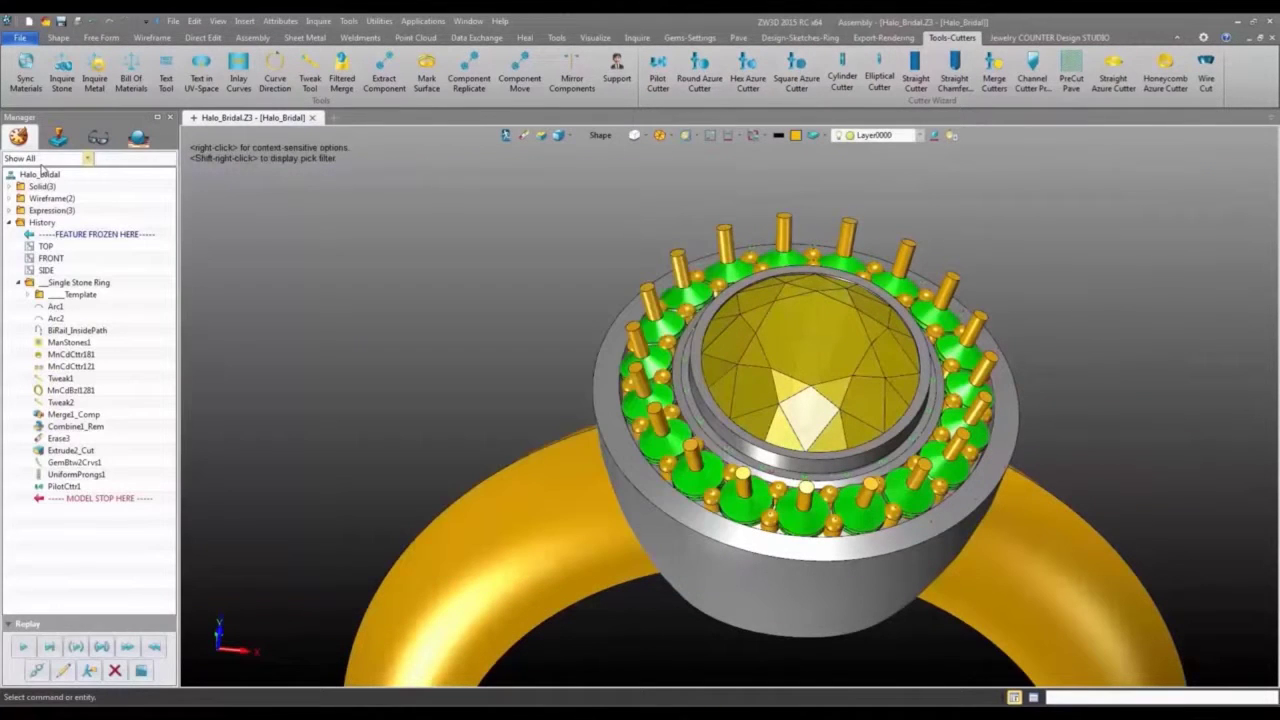
Merge the pilot cutters into the halo setting as the base.
{"action": "left_click", "coordinate": [997, 90]}
{"action": "left_click", "coordinate": [724, 240]}
{"action": "middle_click", "coordinate": [643, 237]}
{"action": "left_click", "coordinate": [603, 374]}
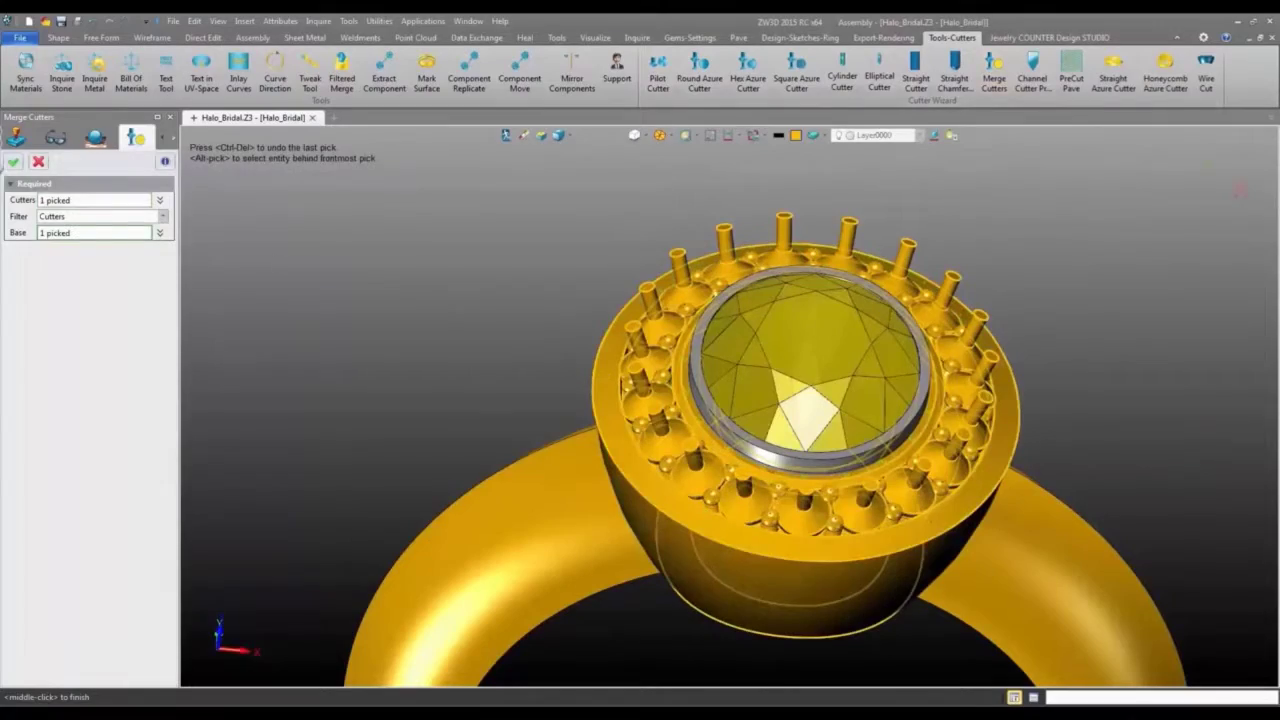
{"action": "middle_click", "coordinate": [780, 240]}
Hide the Melee Stones layer to inspect the drilled gem seats, and show it again.
{"action": "right_click_drag", "start_coordinate": [780, 240], "coordinate": [822, 250]}
{"action": "left_click", "coordinate": [876, 135]}
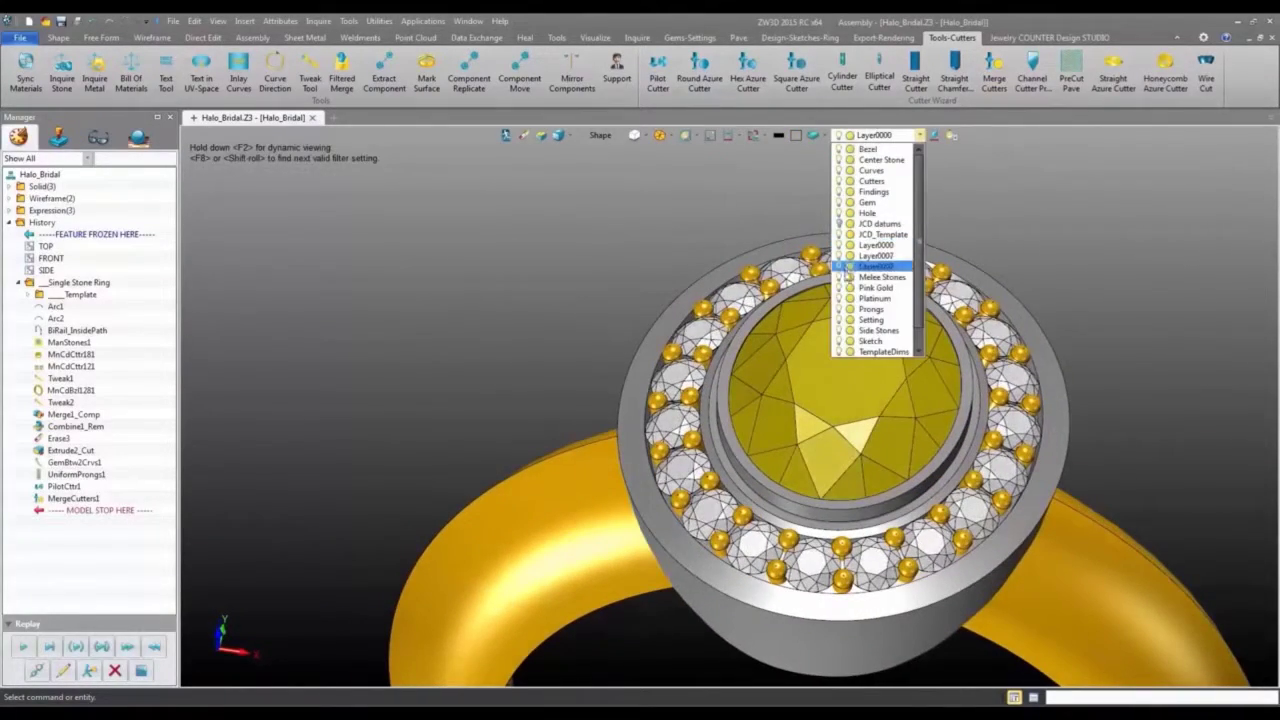
{"action": "left_click", "coordinate": [840, 277]}
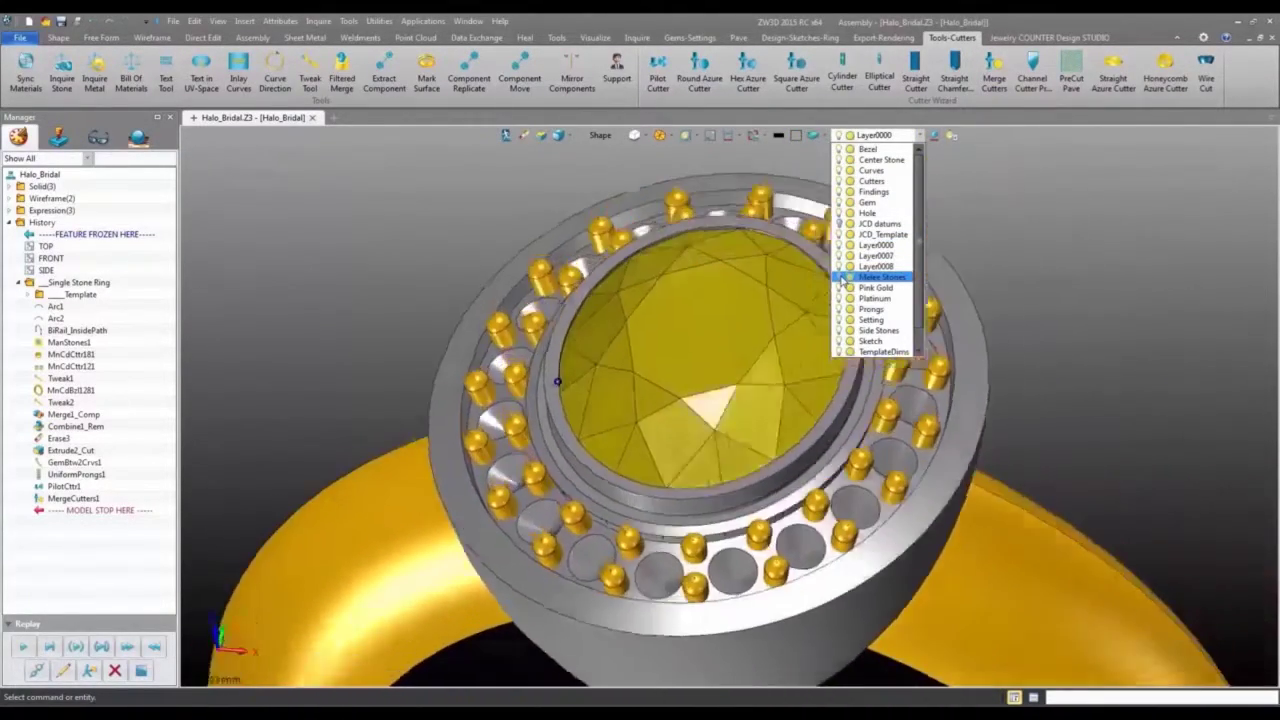
{"action": "left_click", "coordinate": [840, 277]}
{"action": "left_click", "coordinate": [600, 182]}
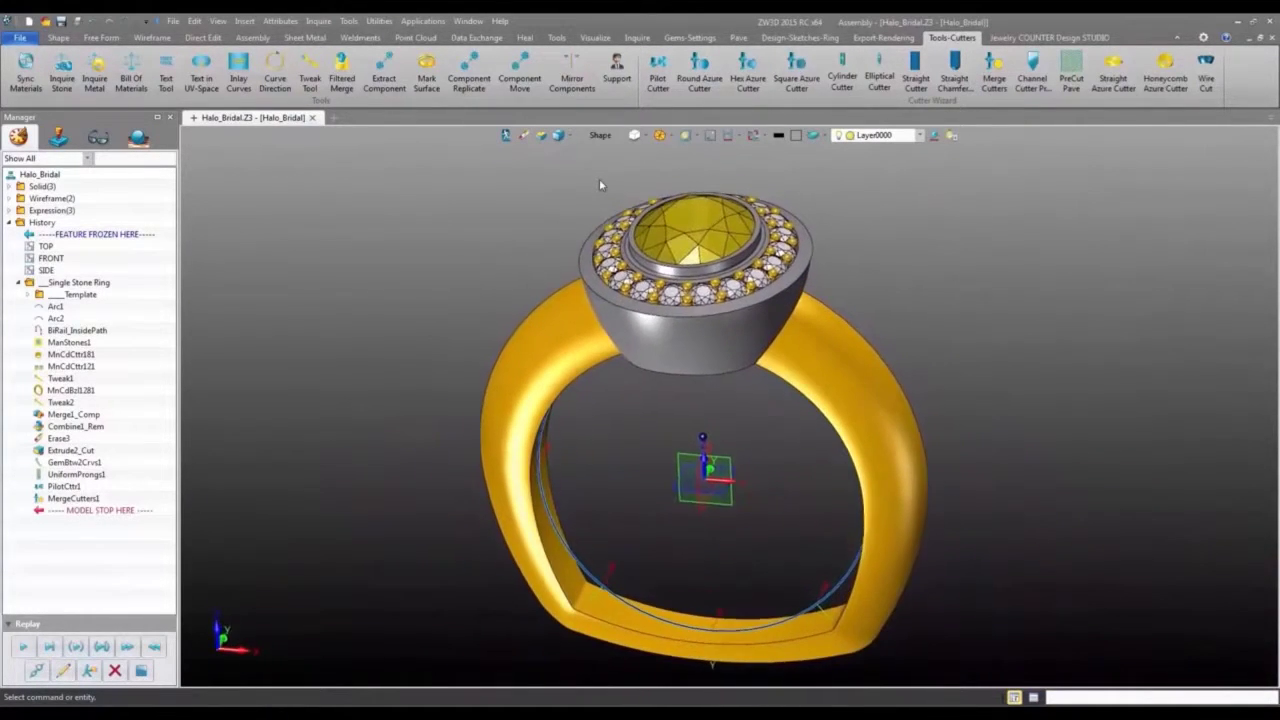
Merge the halo prongs into the metal base of the ring.
{"action": "left_click", "coordinate": [689, 37]}
{"action": "left_click", "coordinate": [1200, 86]}
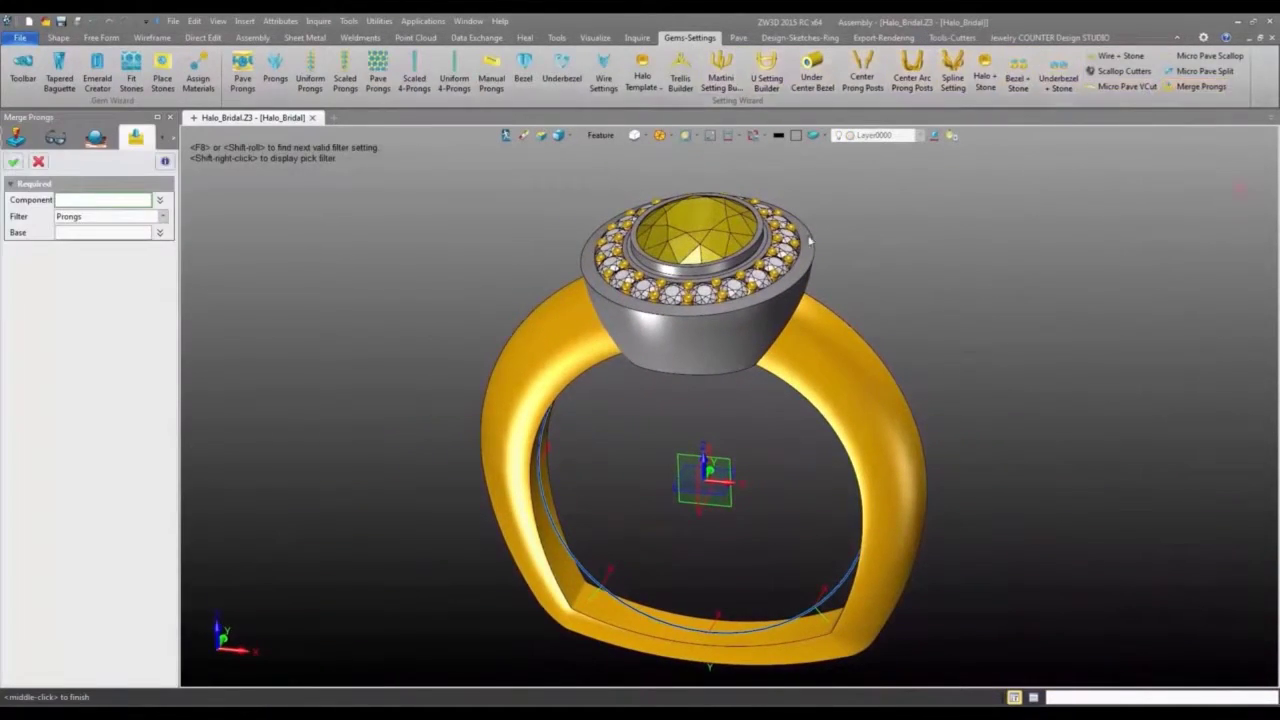
{"action": "left_click", "coordinate": [799, 233]}
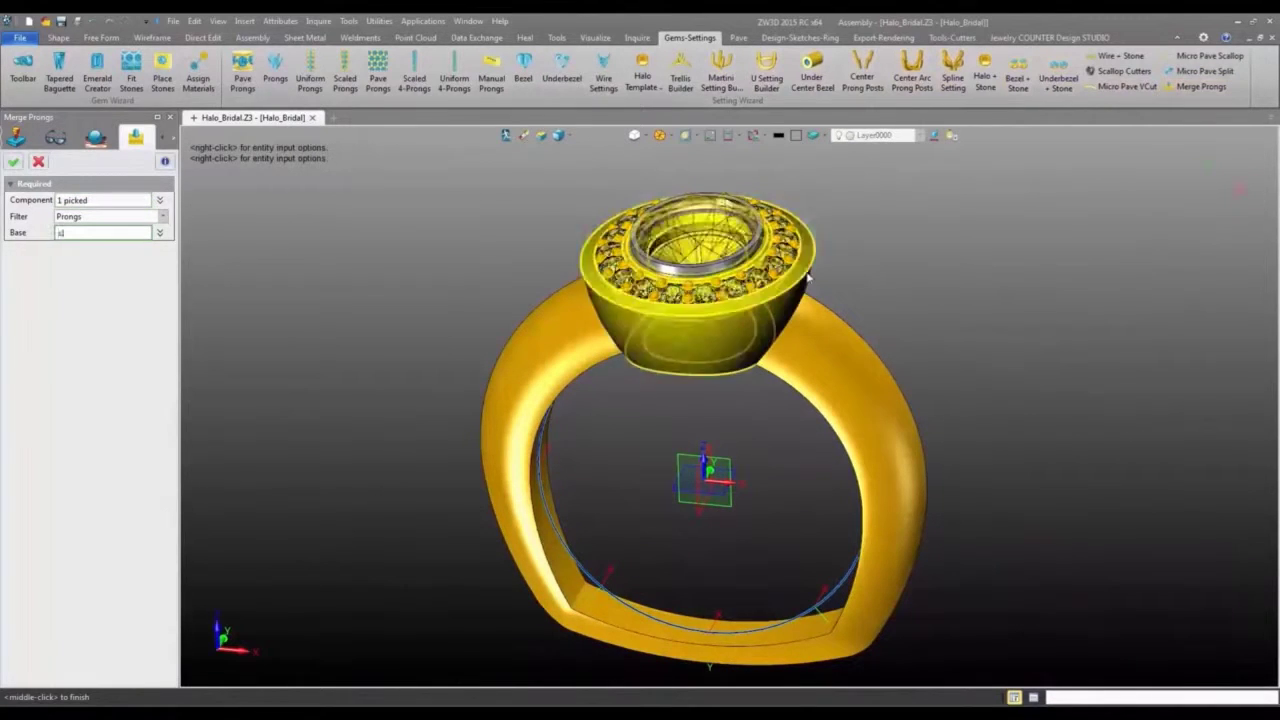
{"action": "left_click", "coordinate": [12, 163]}
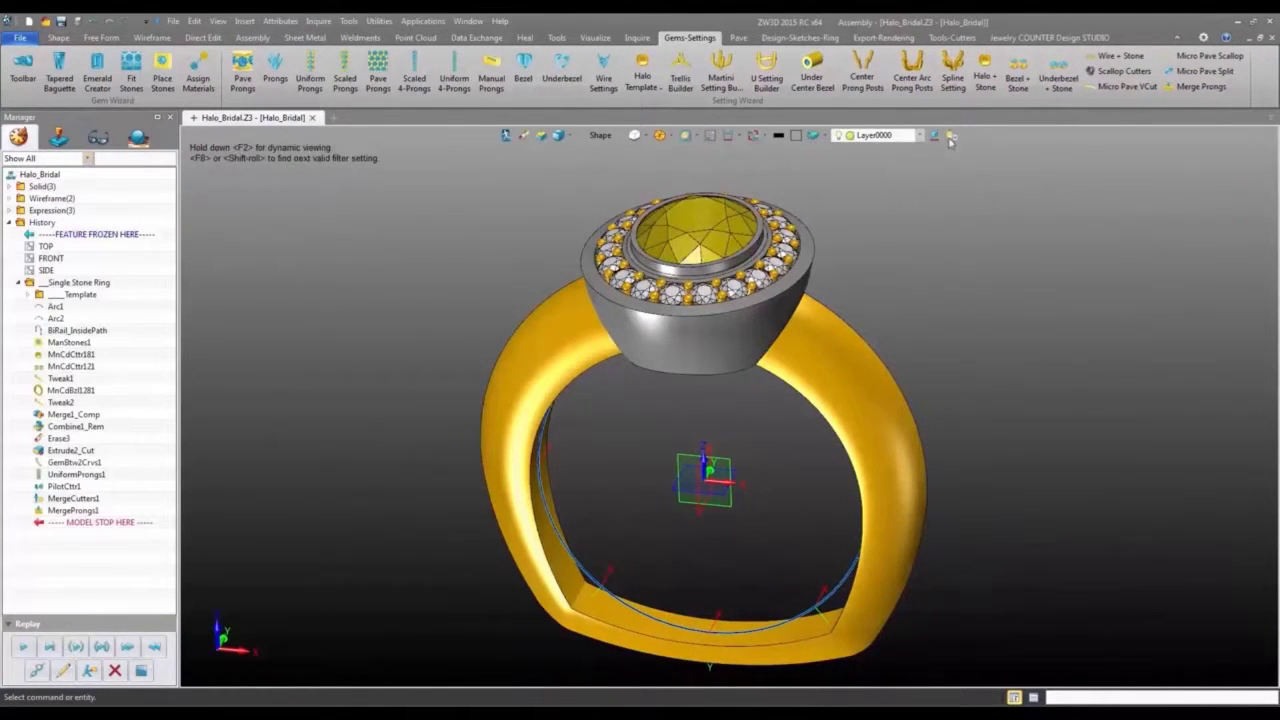
Hide the construction curves and datums, and color the ring's metal faces gold with RGB 255, 215, 105.
{"action": "left_click", "coordinate": [918, 136]}
{"action": "left_click", "coordinate": [846, 244]}
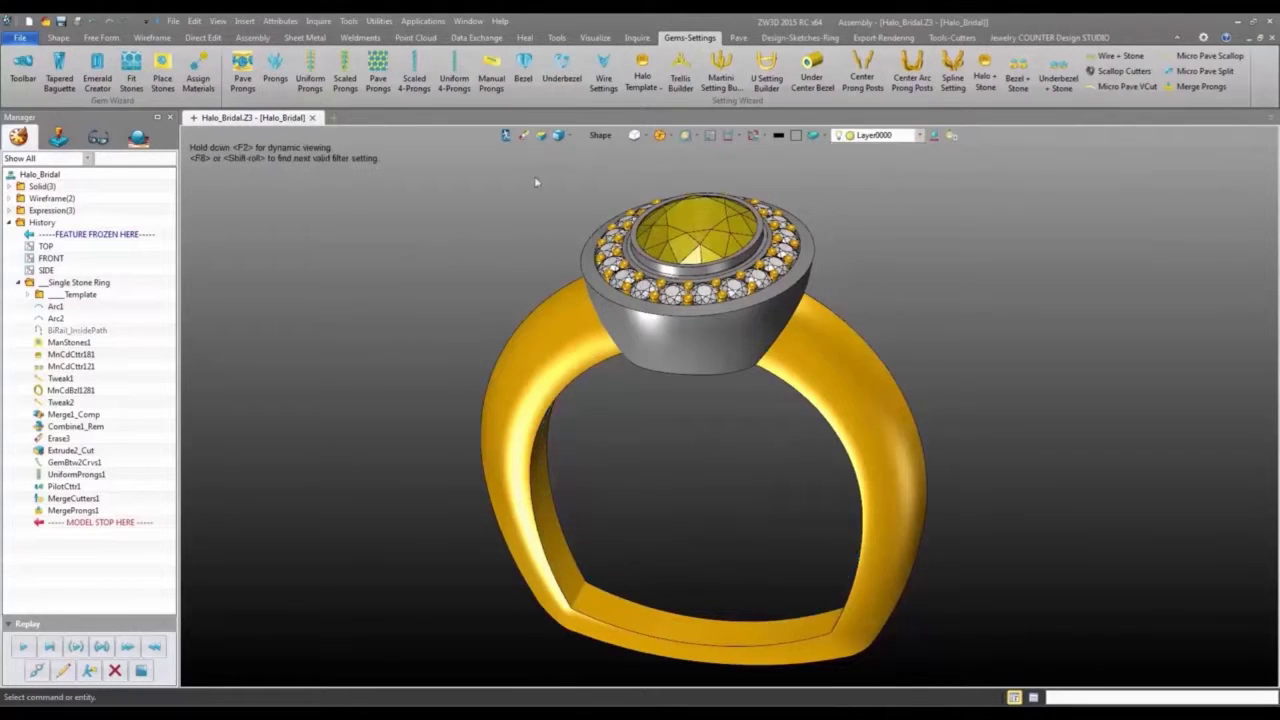
{"action": "left_click", "coordinate": [879, 376]}
{"action": "left_click", "coordinate": [837, 388]}
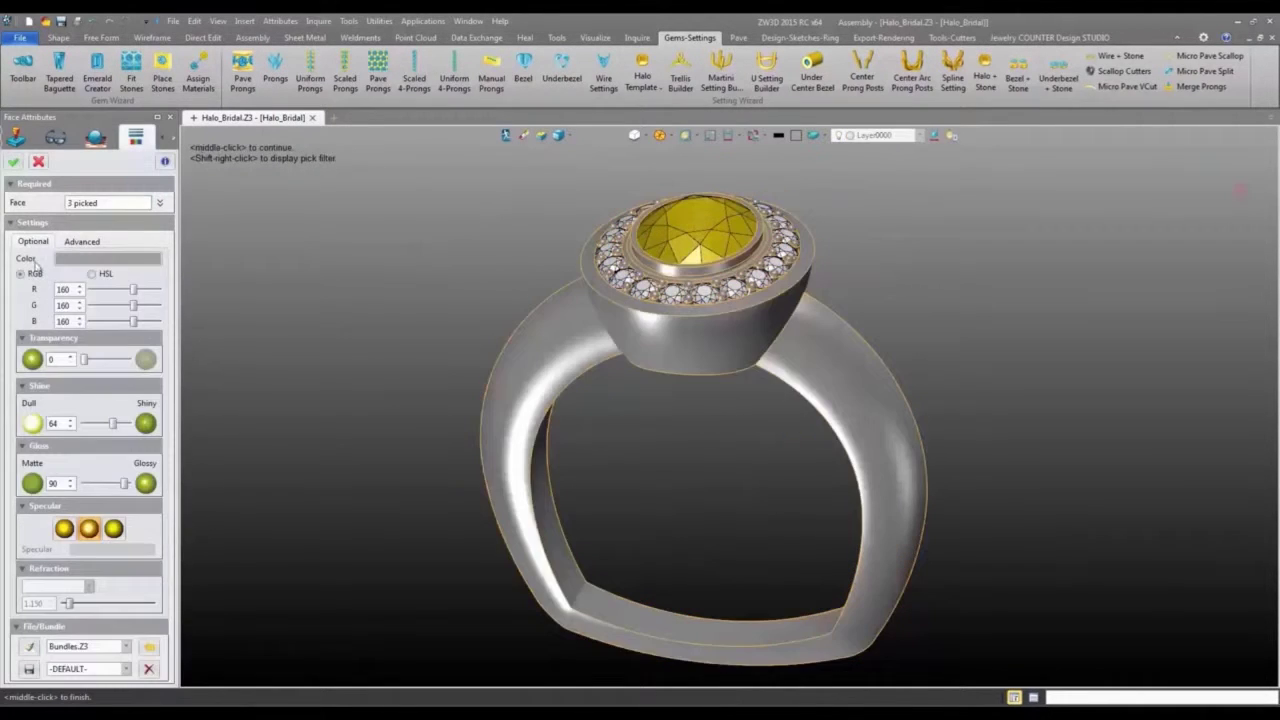
{"action": "left_click", "coordinate": [105, 323]}
{"action": "left_click", "coordinate": [717, 465]}
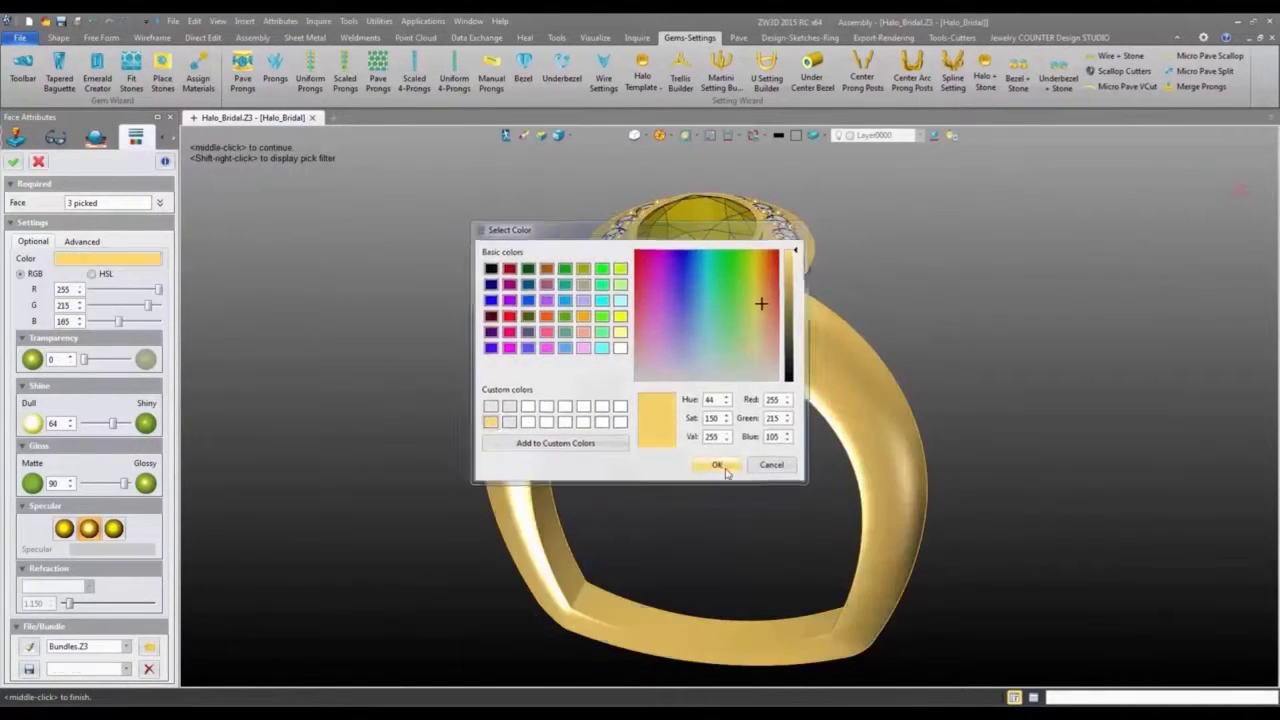
{"action": "left_click", "coordinate": [13, 163]}
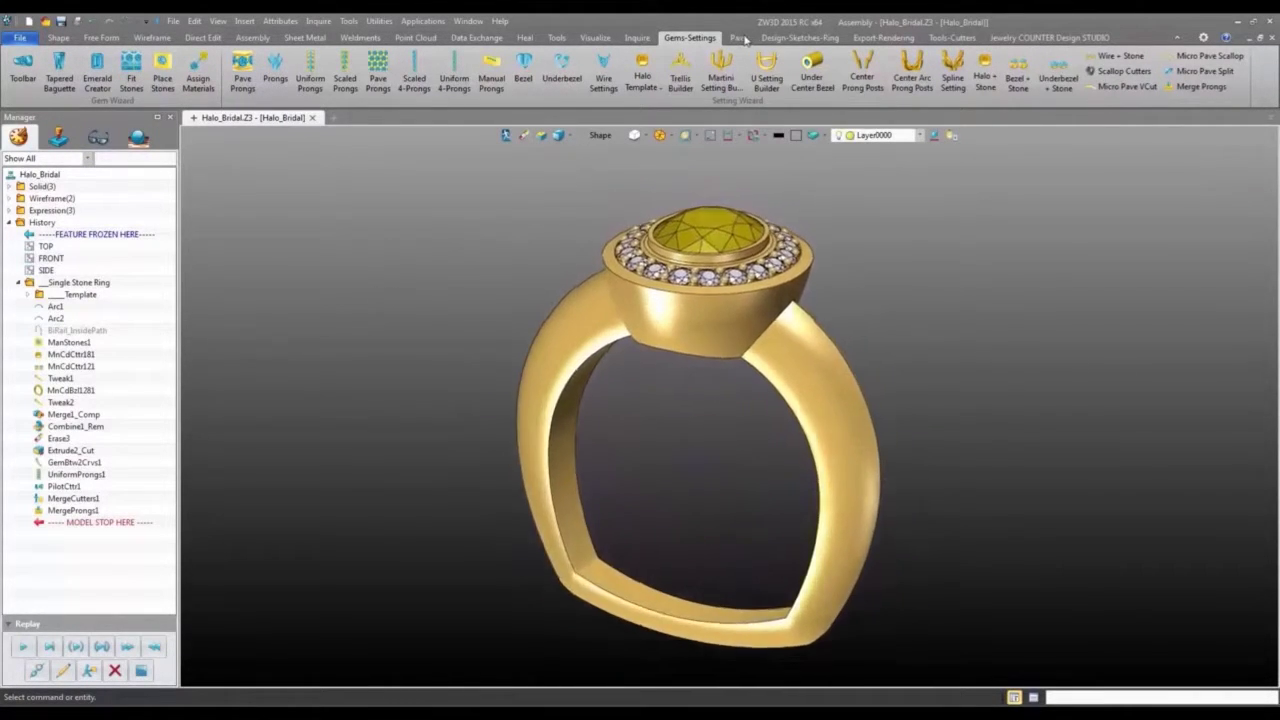
Add a live rendering studio to the ring and start the internal live render.
{"action": "left_click", "coordinate": [883, 37]}
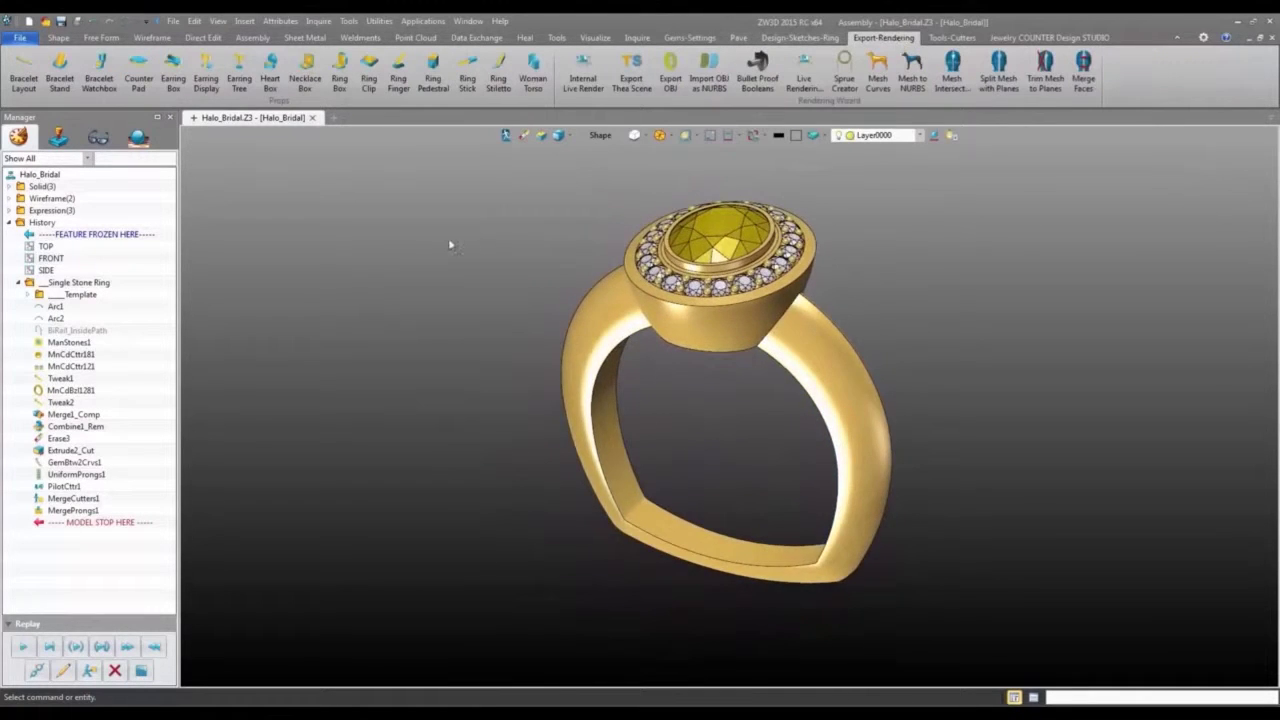
{"action": "left_click", "coordinate": [803, 74]}
{"action": "left_click", "coordinate": [15, 164]}
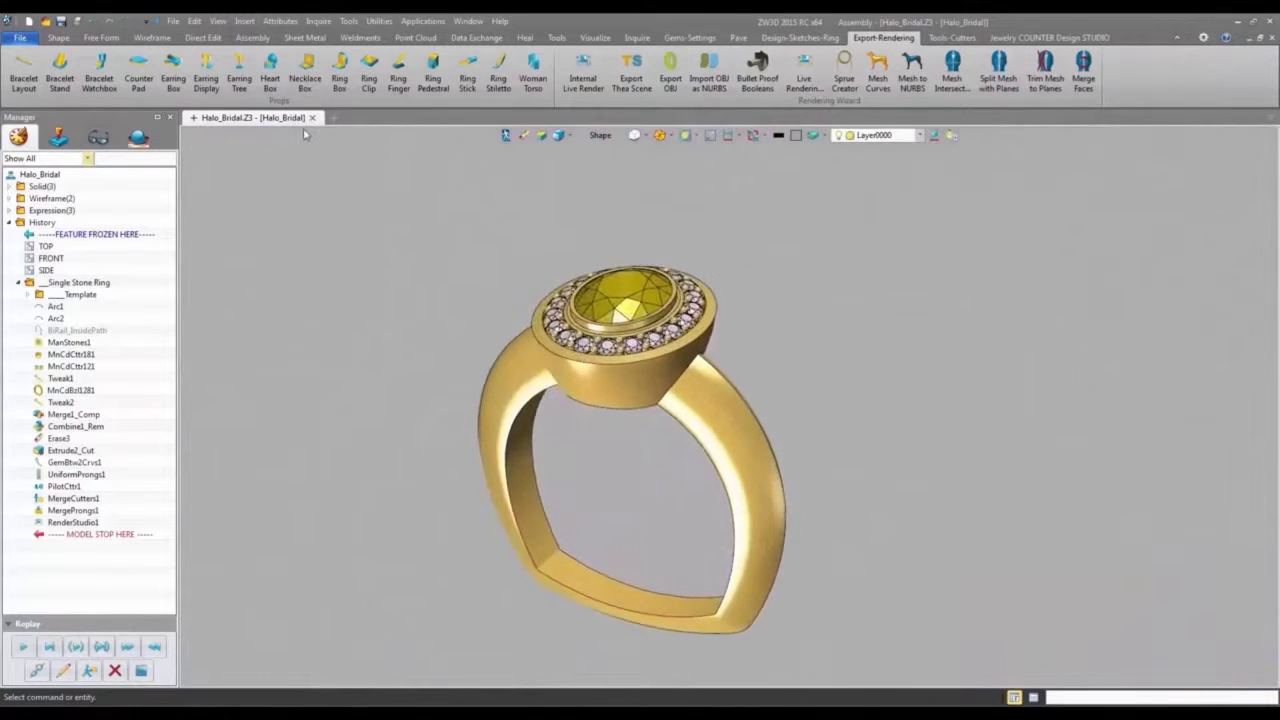
{"action": "left_click", "coordinate": [585, 74]}
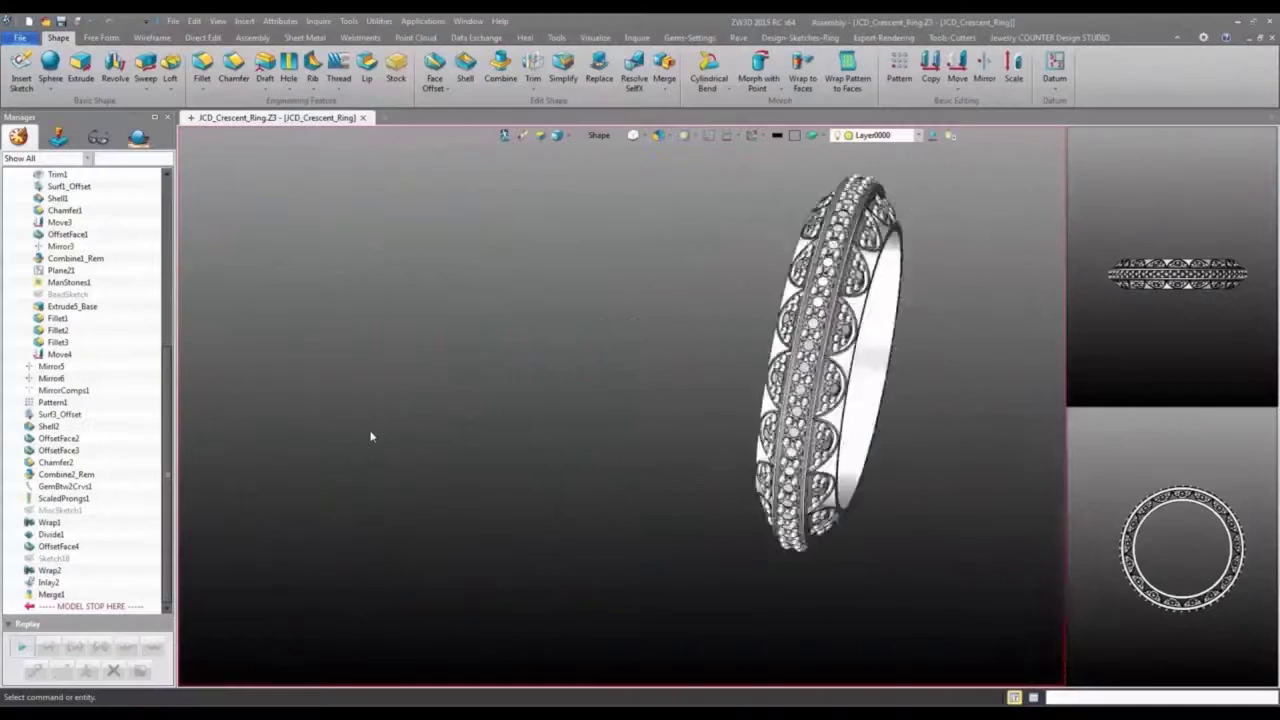
Open the driving parameters of JCD_Crescent_Ring and apply InsideRingWidth 7 and CrescentGap 4.
{"action": "left_click", "coordinate": [903, 80]}
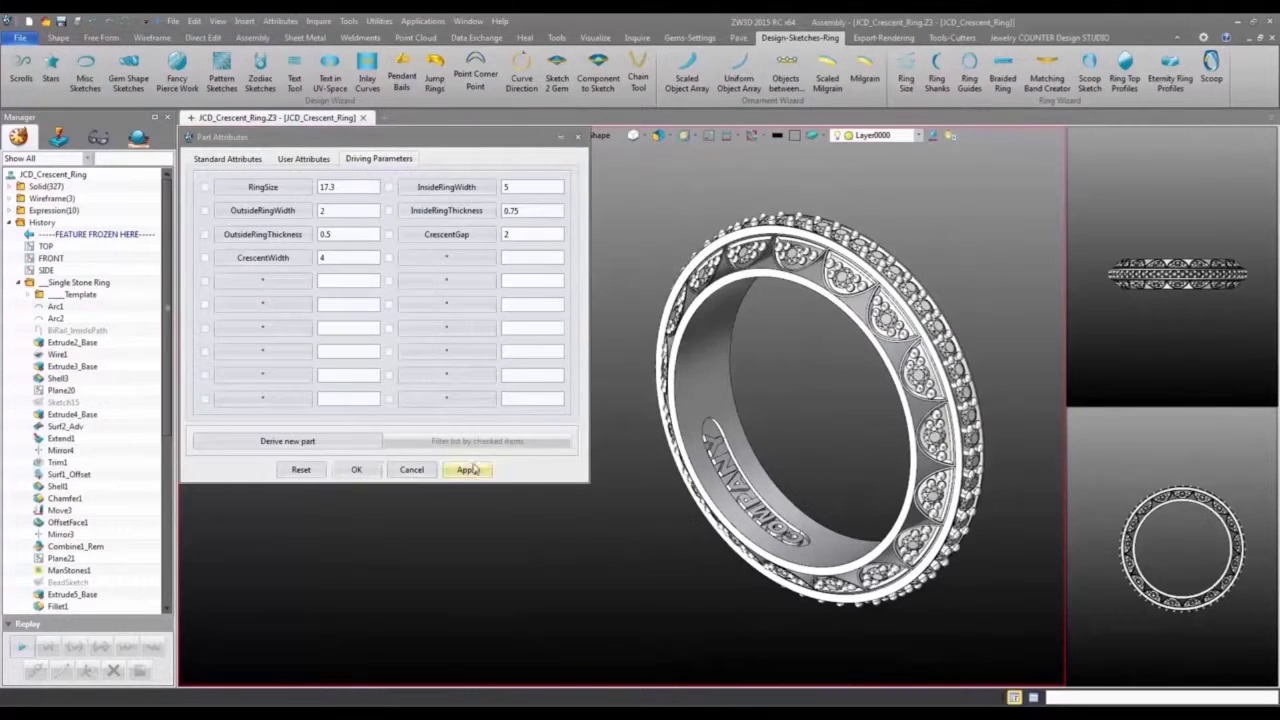
{"action": "left_click", "coordinate": [470, 471]}
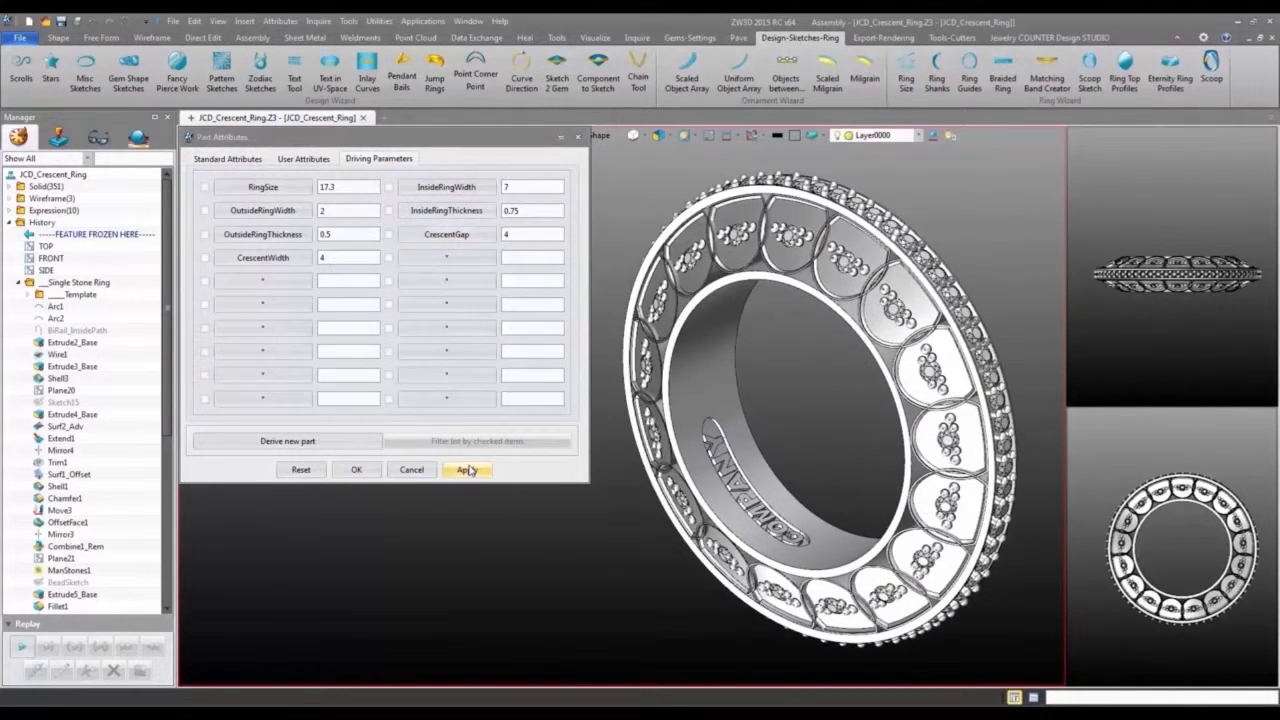
{"action": "left_click", "coordinate": [469, 471]}
{"action": "left_click", "coordinate": [467, 469]}
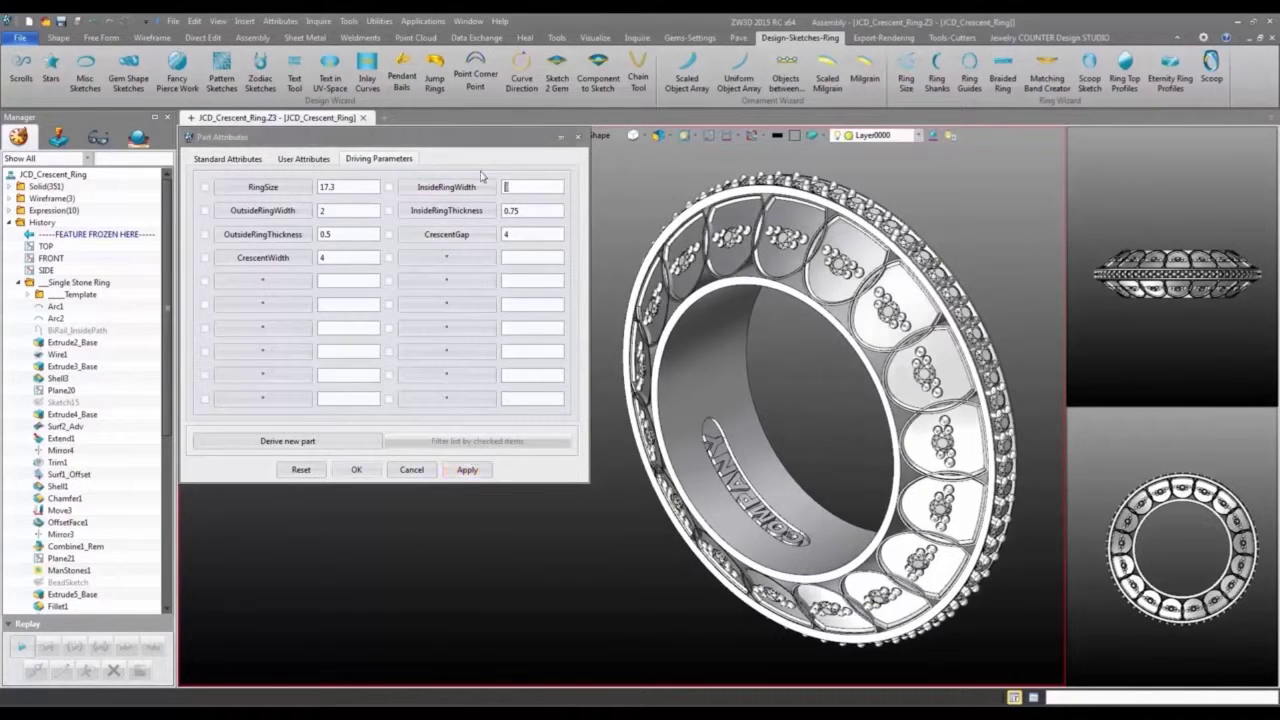
Try InsideRingWidth at 3 and 4, and set it to 5.
{"action": "type", "text": "3"}
{"action": "left_click", "coordinate": [474, 470]}
{"action": "left_click", "coordinate": [486, 471]}
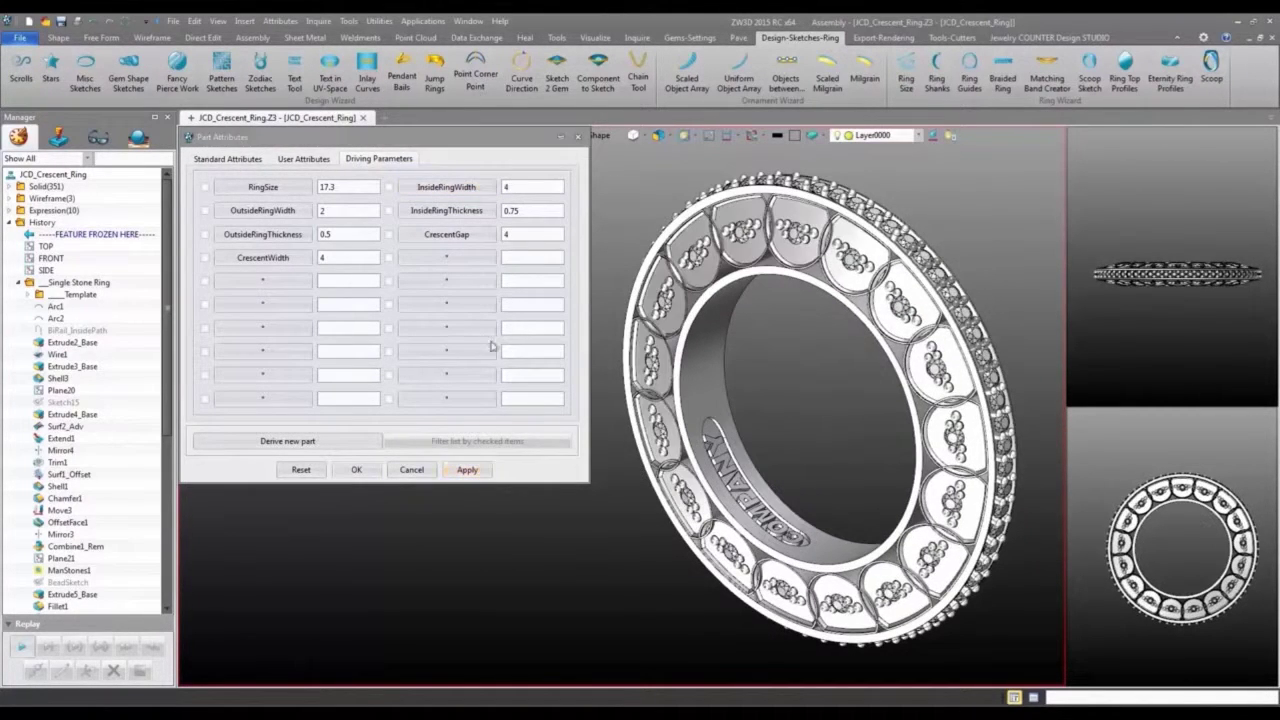
{"action": "left_click", "coordinate": [487, 474]}
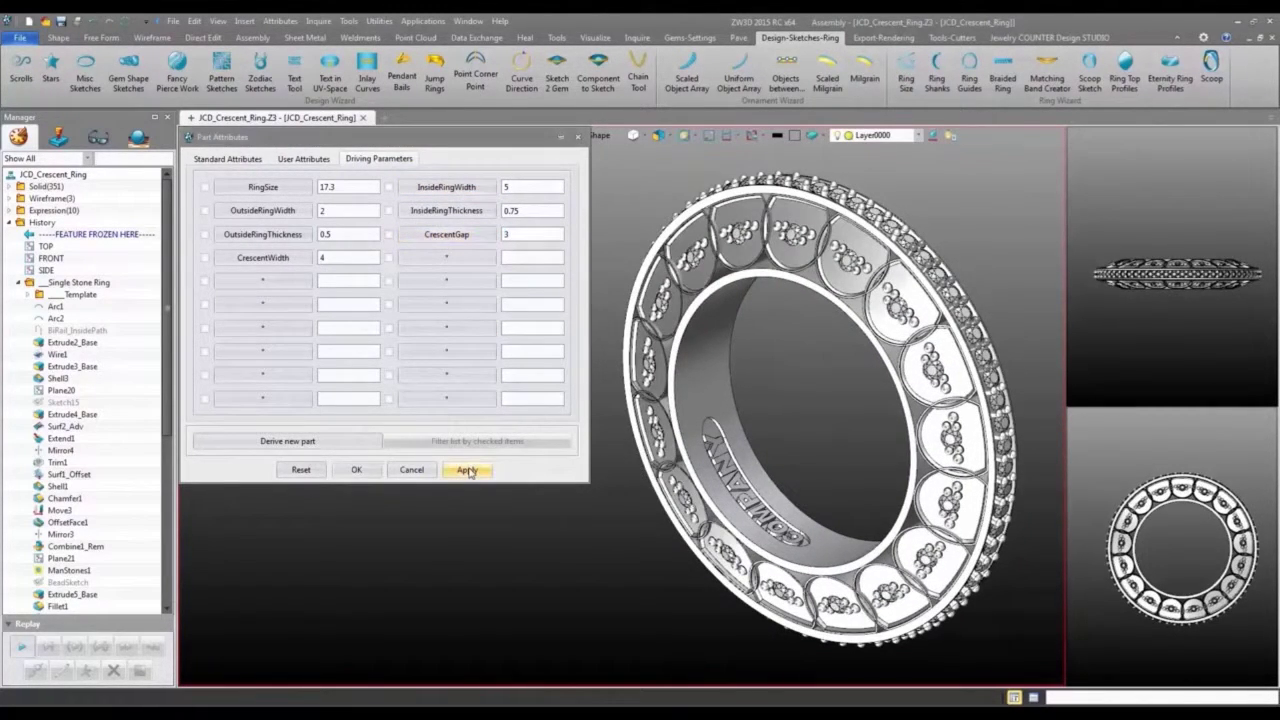
Try a CrescentGap of 3, and set it to 2.5.
{"action": "left_click", "coordinate": [469, 472]}
{"action": "key", "text": "BackSpace"}
{"action": "type", "text": "2.5"}
{"action": "left_click", "coordinate": [476, 470]}
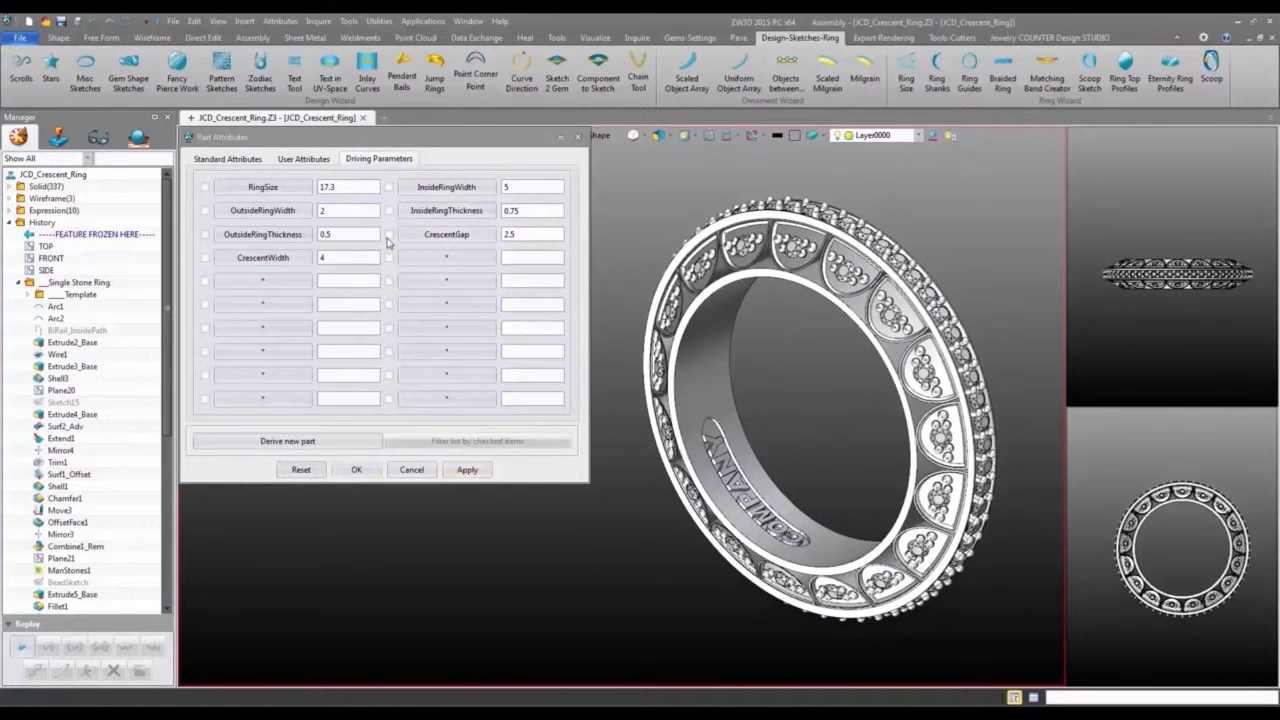
Try OutsideRingThickness at 2 and 3, and restore it to 0.5.
{"action": "left_click", "coordinate": [458, 466]}
{"action": "left_click_drag", "start_coordinate": [335, 234], "coordinate": [305, 234]}
{"action": "type", "text": "2"}
{"action": "left_click", "coordinate": [462, 466]}
{"action": "type", "text": "3"}
{"action": "left_click", "coordinate": [460, 466]}
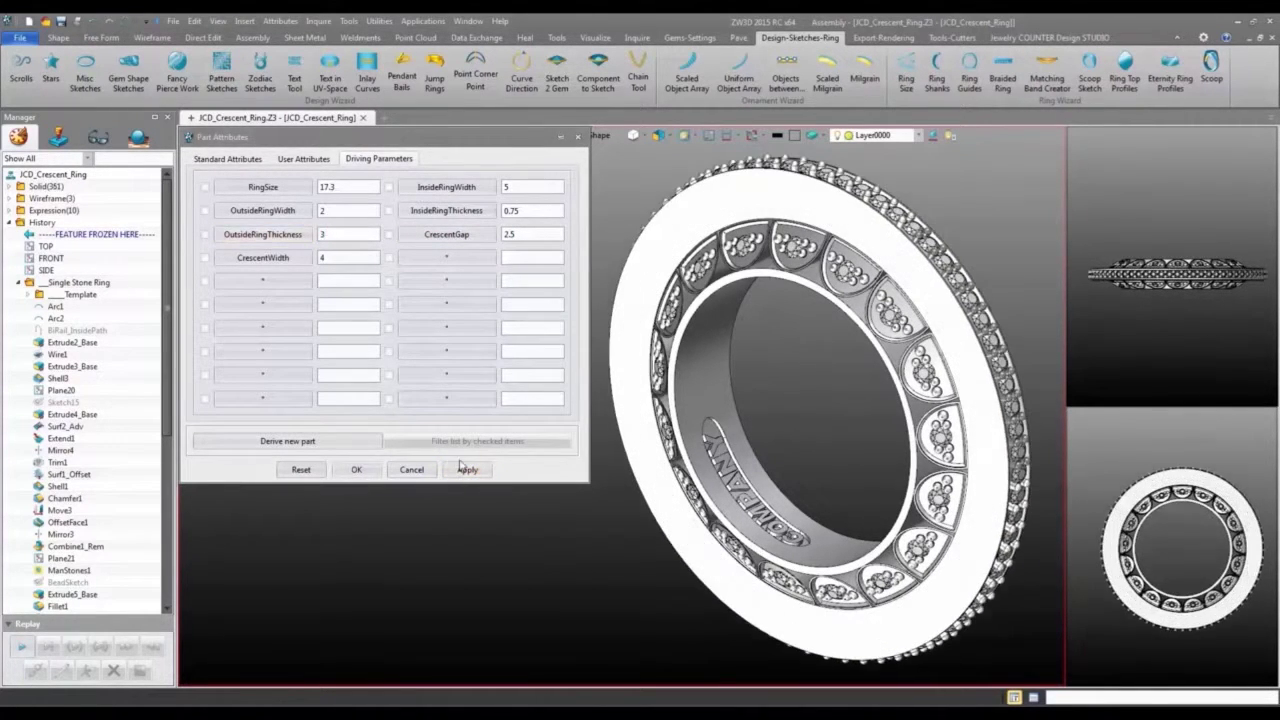
{"action": "left_click", "coordinate": [475, 469]}
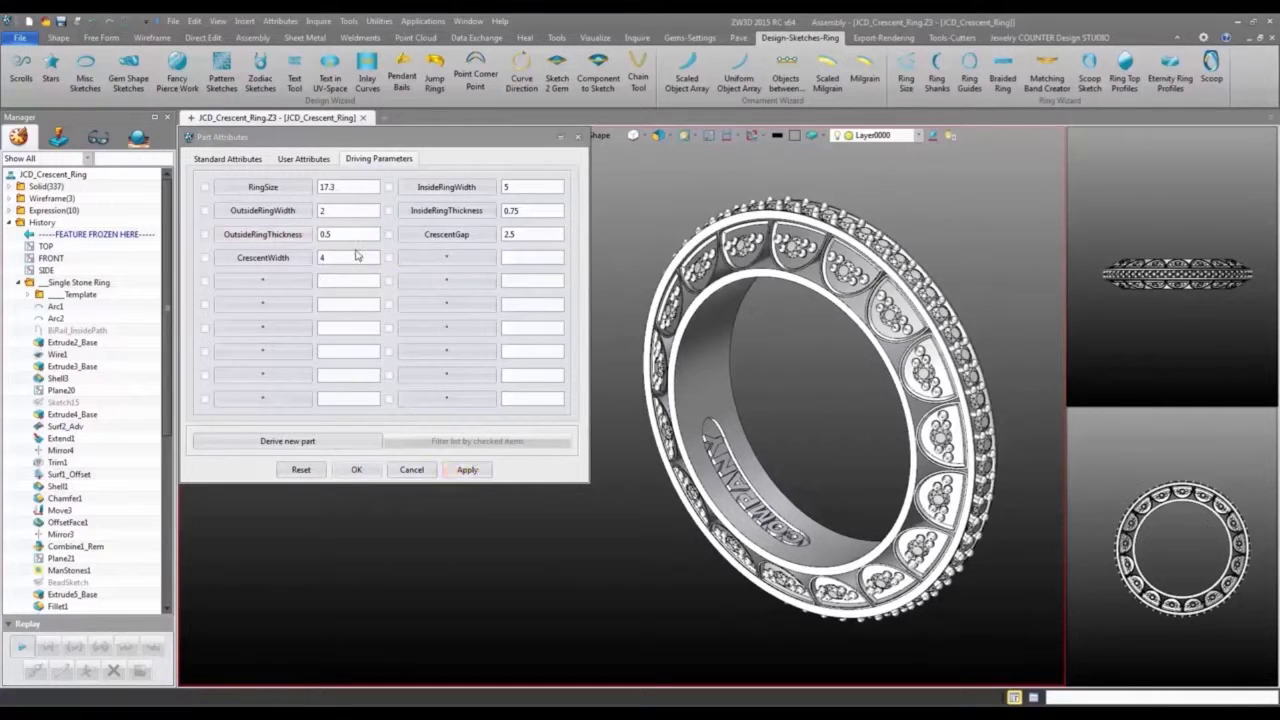
Try a CrescentWidth of 5.5 and 4.5, and set it to 4.25.
{"action": "left_click", "coordinate": [456, 469]}
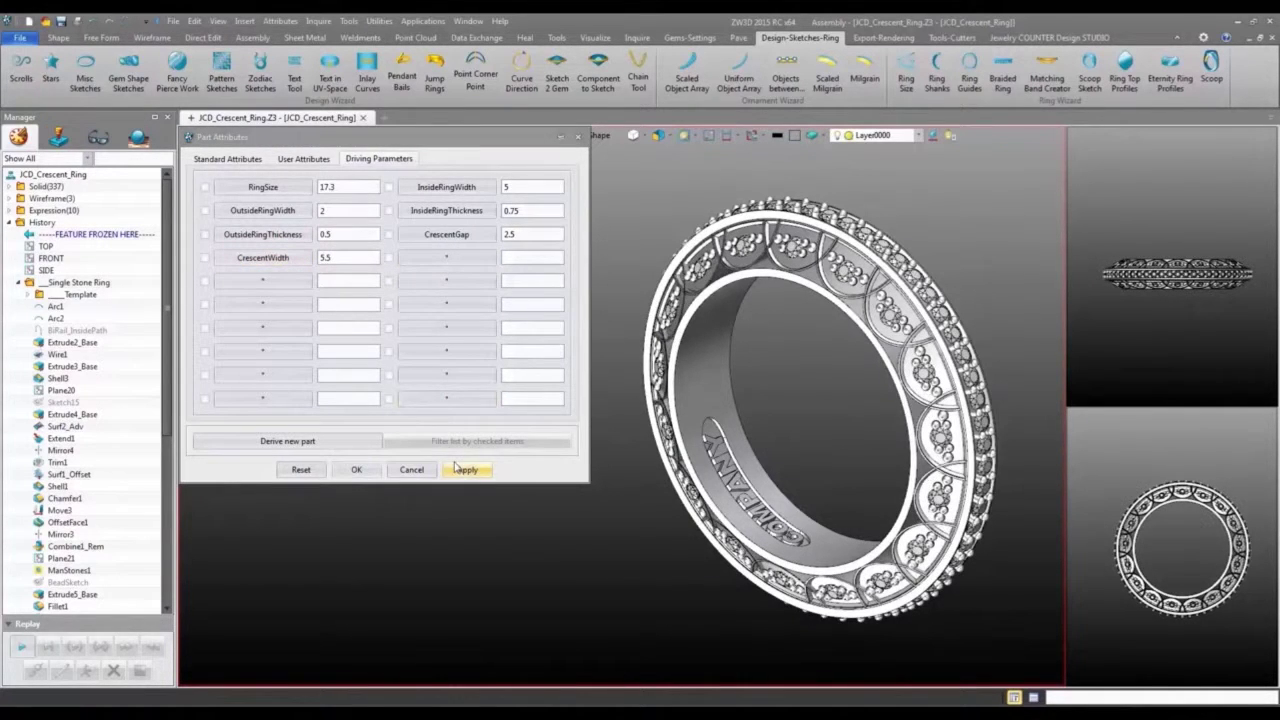
{"action": "key", "text": "BackSpace"}
{"action": "type", "text": "4.5"}
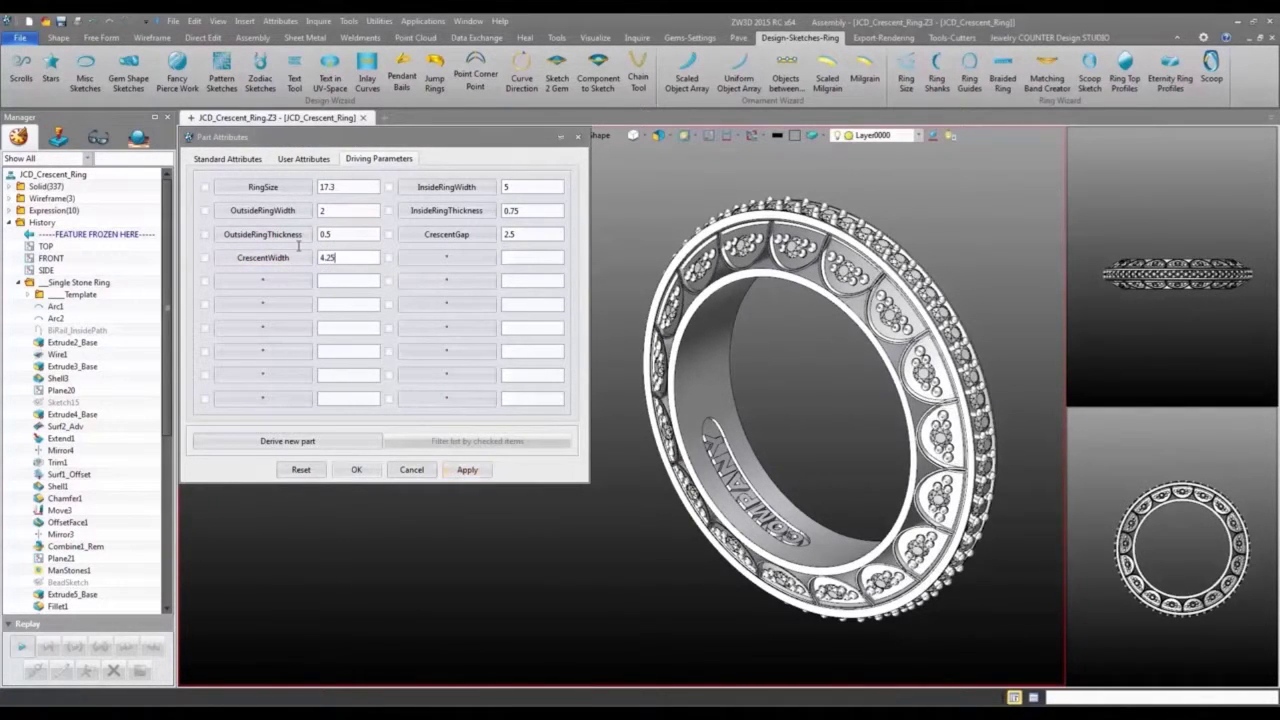
{"action": "left_click", "coordinate": [470, 469]}
Try OutsideRingWidth at 1.5 and 2.5, adjust it once more, and accept the driving parameters.
{"action": "left_click", "coordinate": [290, 212]}
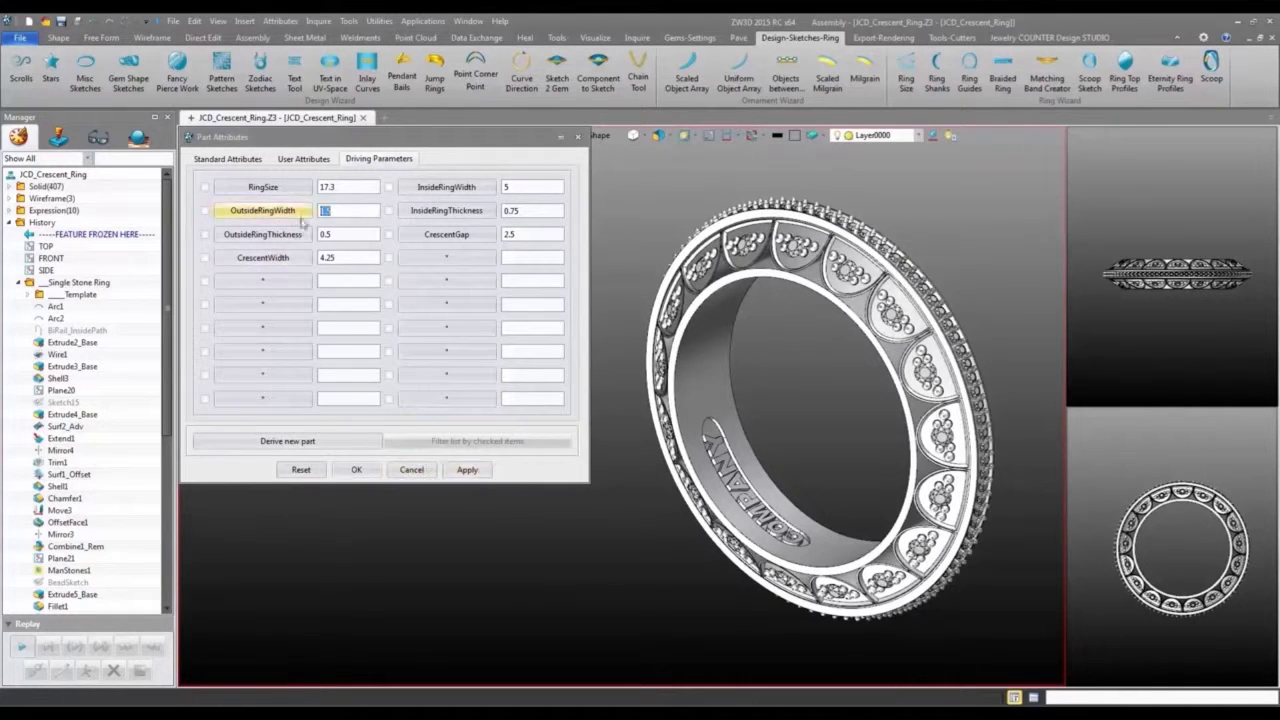
{"action": "left_click", "coordinate": [470, 469]}
{"action": "left_click_drag", "start_coordinate": [334, 210], "coordinate": [308, 203]}
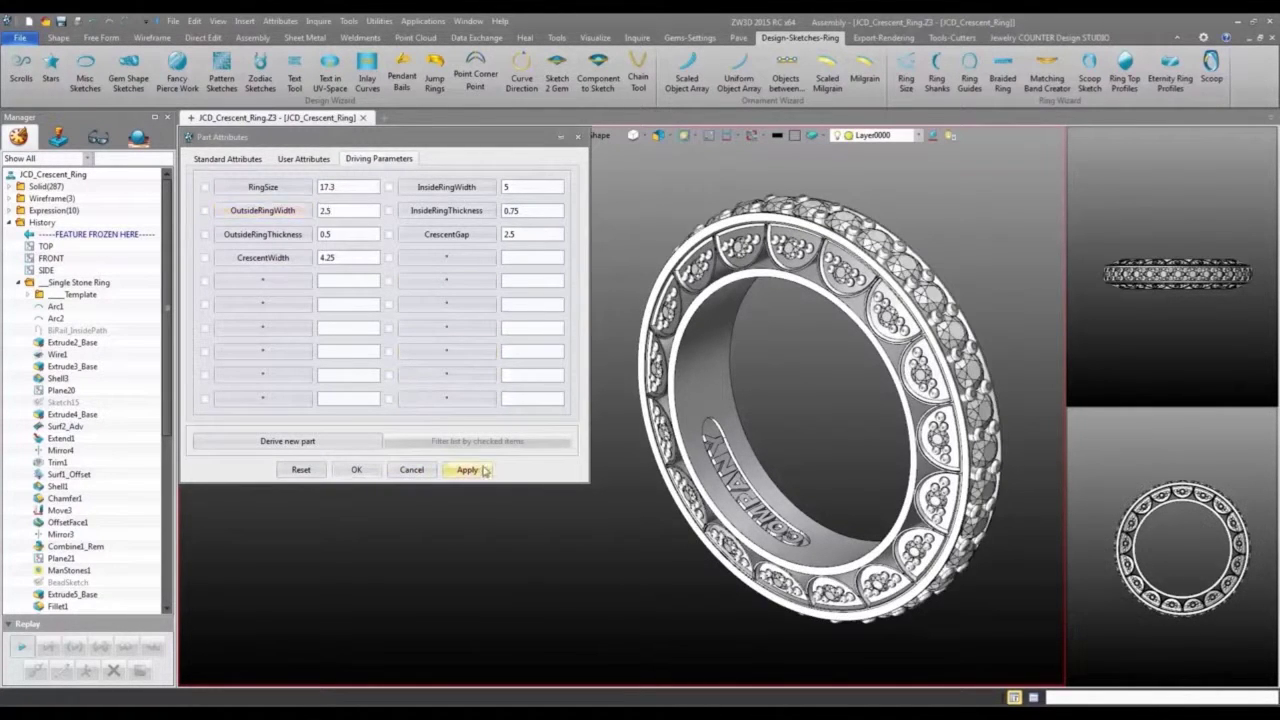
{"action": "left_click", "coordinate": [360, 470]}
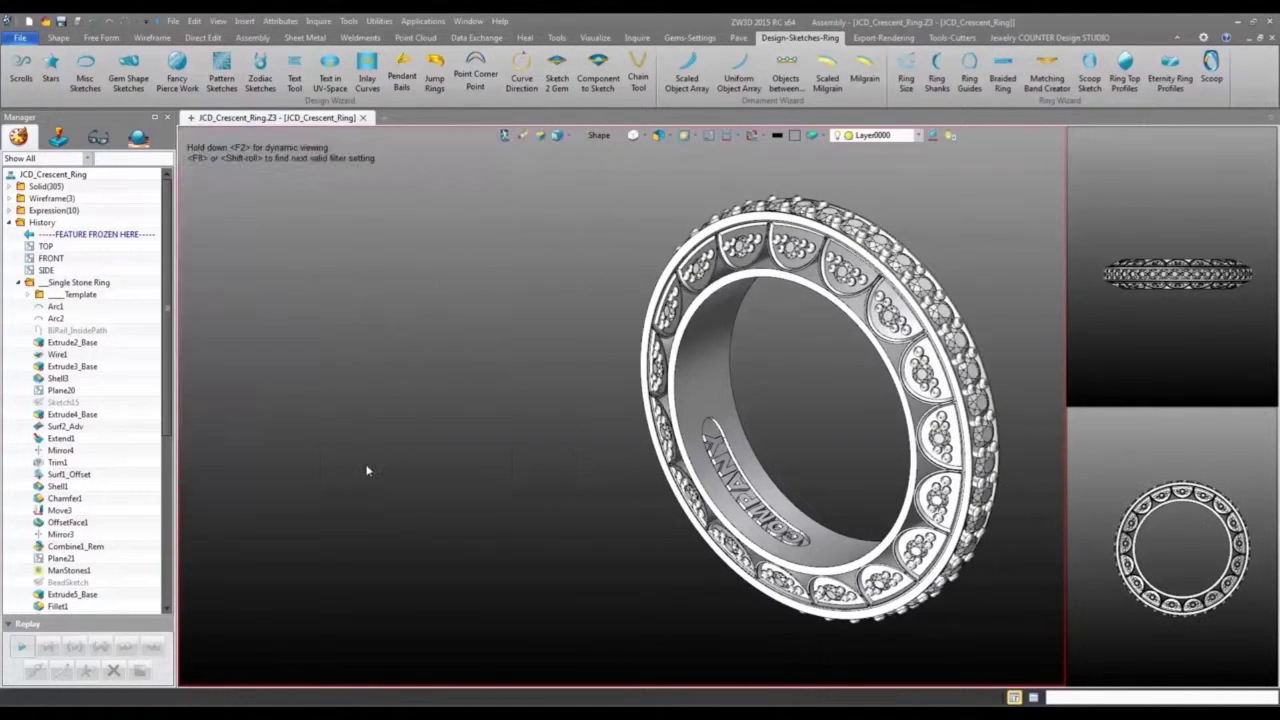
Roll the crescent ring's history back to just after Plane21, before the stone features.
{"action": "left_click_drag", "start_coordinate": [167, 417], "coordinate": [167, 590]}
{"action": "left_click_drag", "start_coordinate": [100, 608], "coordinate": [118, 280]}
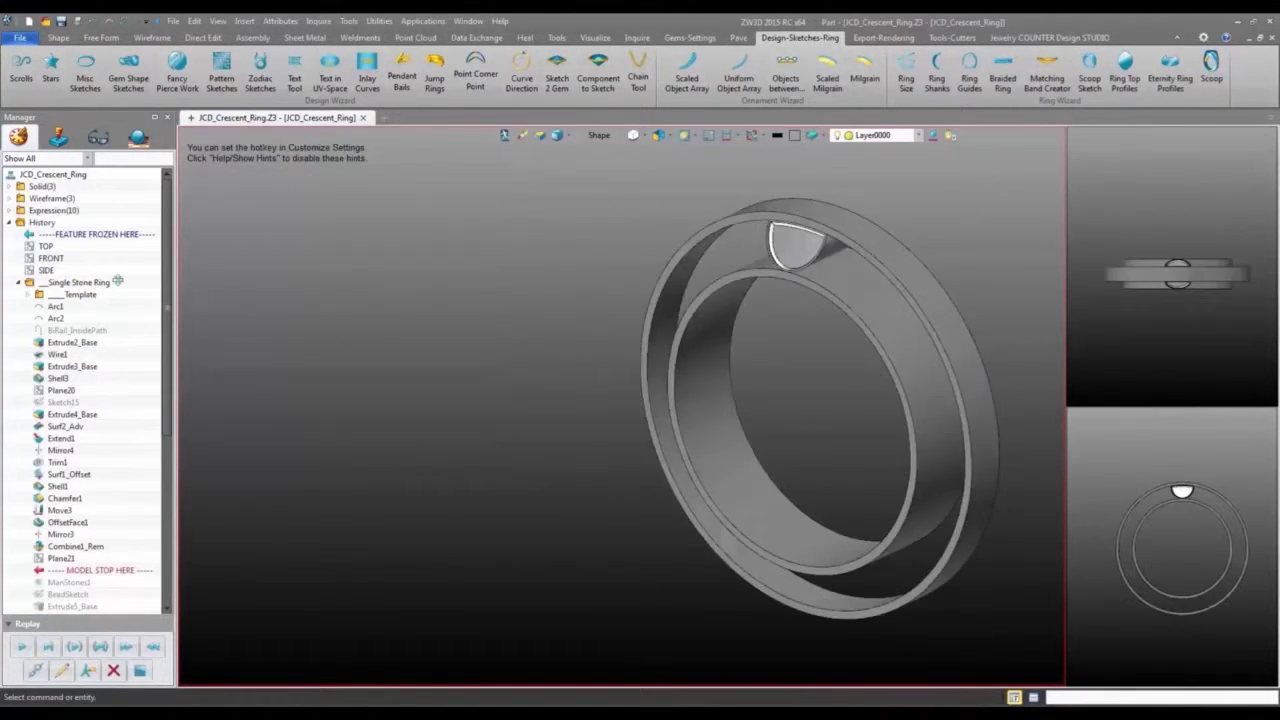
{"action": "right_click_drag", "start_coordinate": [330, 318], "coordinate": [300, 345]}
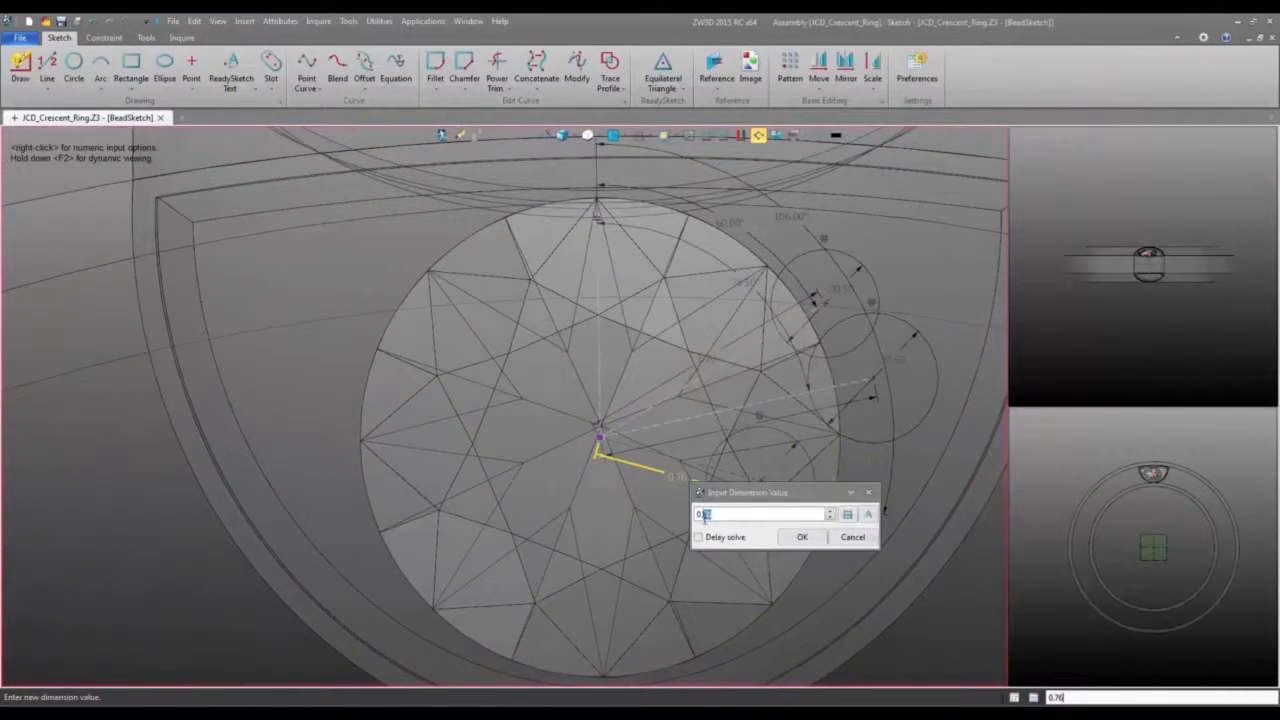
In BeadSketch, adjust the bead circles' distances from the stone's centre and set the uppermost bead's angle to 48 degrees.
{"action": "key", "text": "Return"}
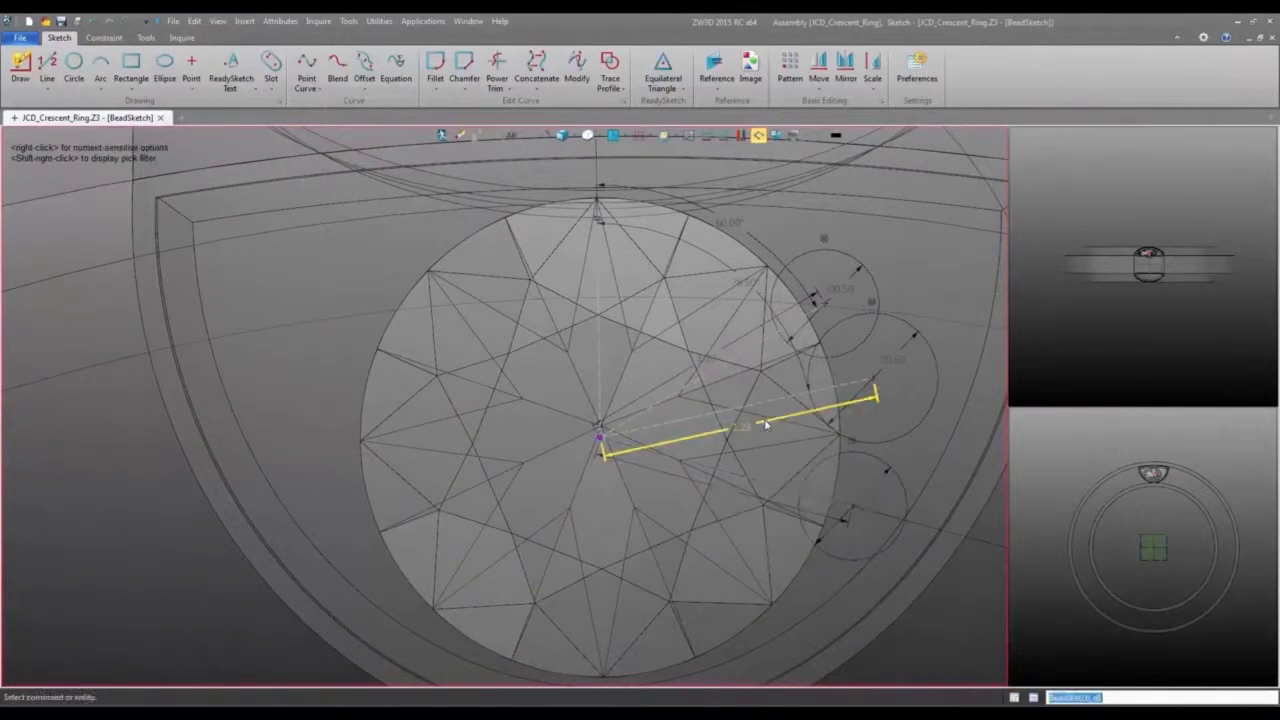
{"action": "left_click", "coordinate": [876, 475]}
{"action": "double_click", "coordinate": [729, 222]}
{"action": "left_click_drag", "start_coordinate": [817, 246], "coordinate": [909, 146]}
{"action": "type", "text": "48"}
{"action": "left_click", "coordinate": [939, 189]}
Set the middle bead circle's angle to 68.5 degrees in BeadSketch.
{"action": "double_click", "coordinate": [783, 242]}
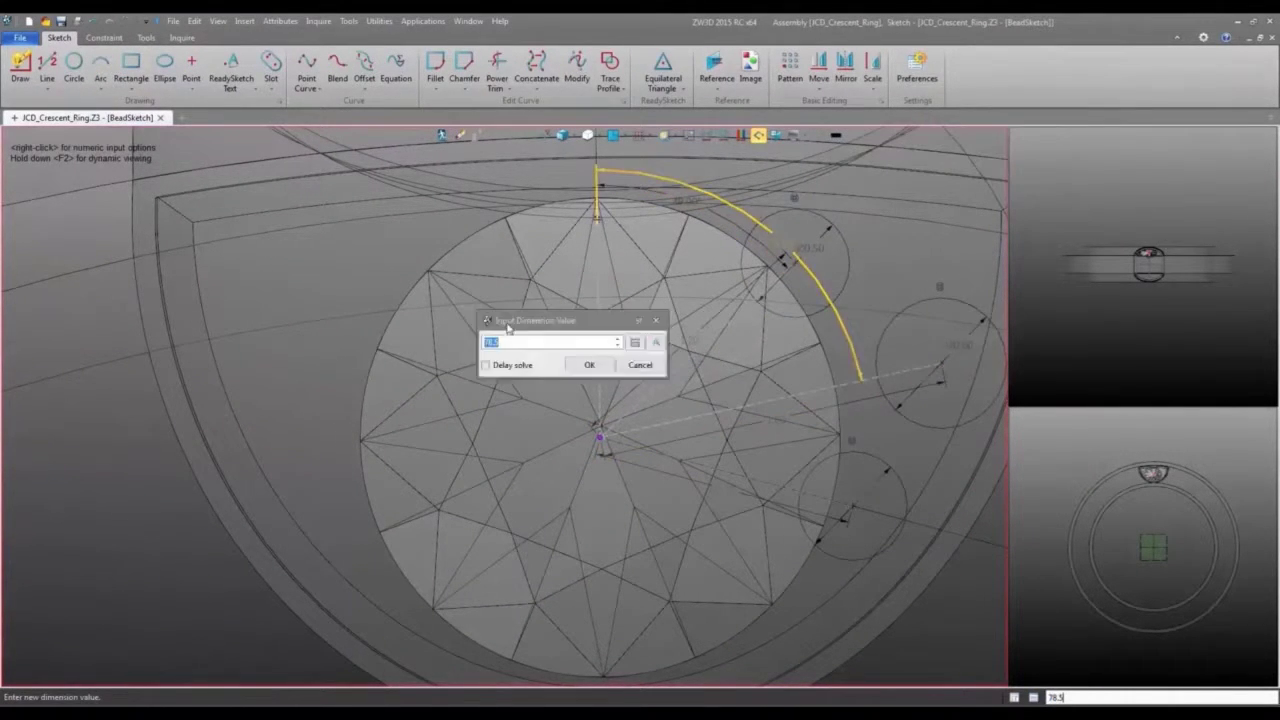
{"action": "type", "text": "68.5"}
{"action": "left_click", "coordinate": [505, 351]}
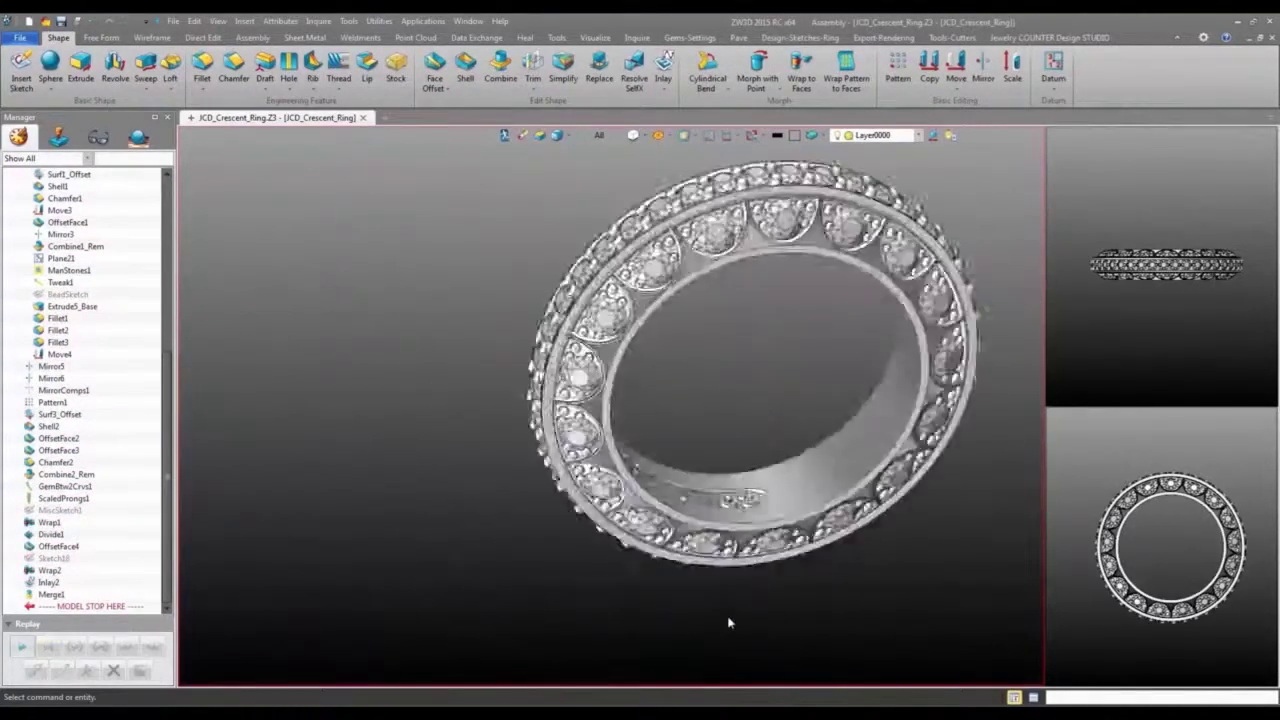
Edit the inside-band lettering in Sketch18 and rebuild the ring.
{"action": "left_click", "coordinate": [218, 21]}
{"action": "left_click", "coordinate": [397, 70]}
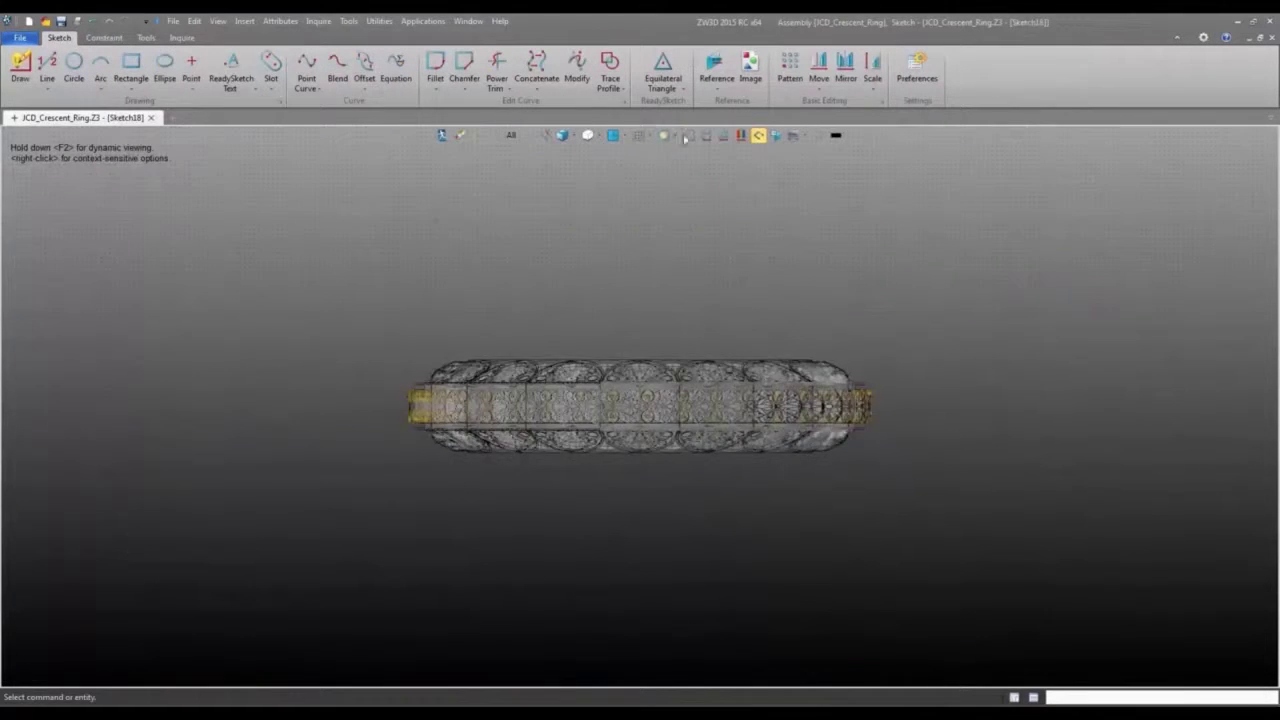
{"action": "double_click", "coordinate": [675, 332]}
{"action": "key", "text": "Return"}
{"action": "left_click_drag", "start_coordinate": [600, 360], "coordinate": [550, 363]}
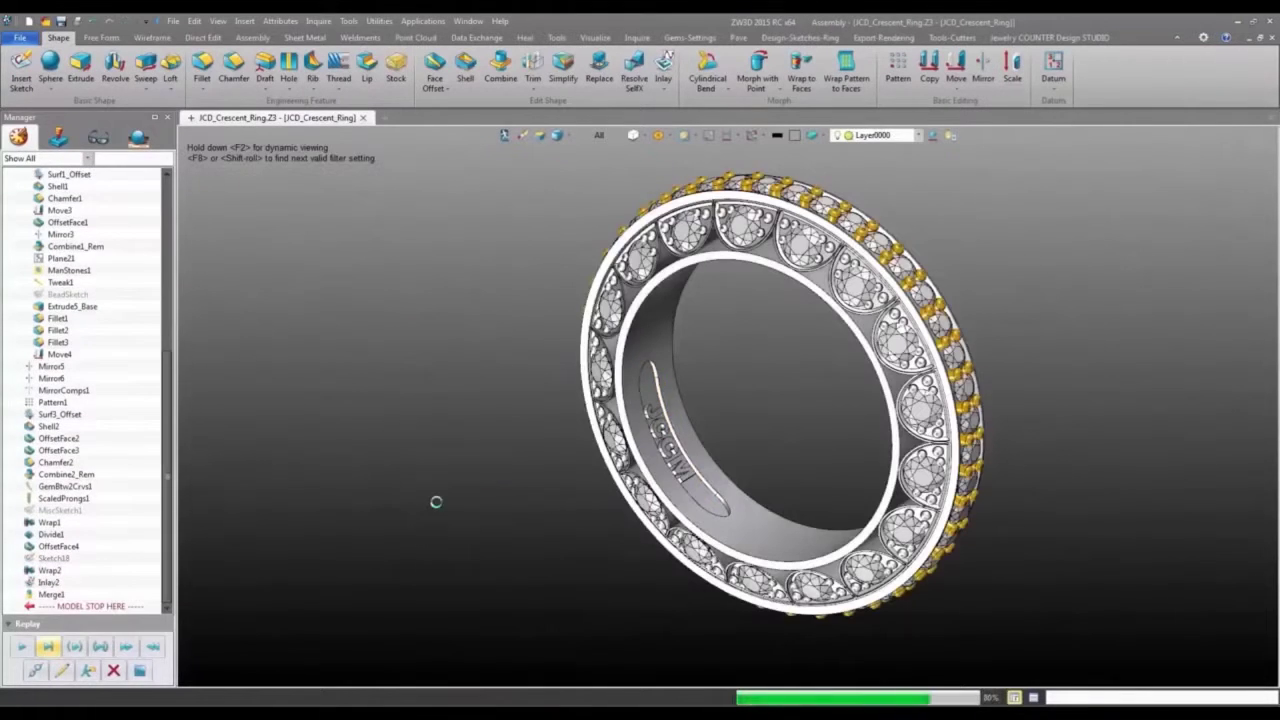
Edit MiscSketch1 and open the length dimension of its rounded slot.
{"action": "right_click", "coordinate": [86, 228]}
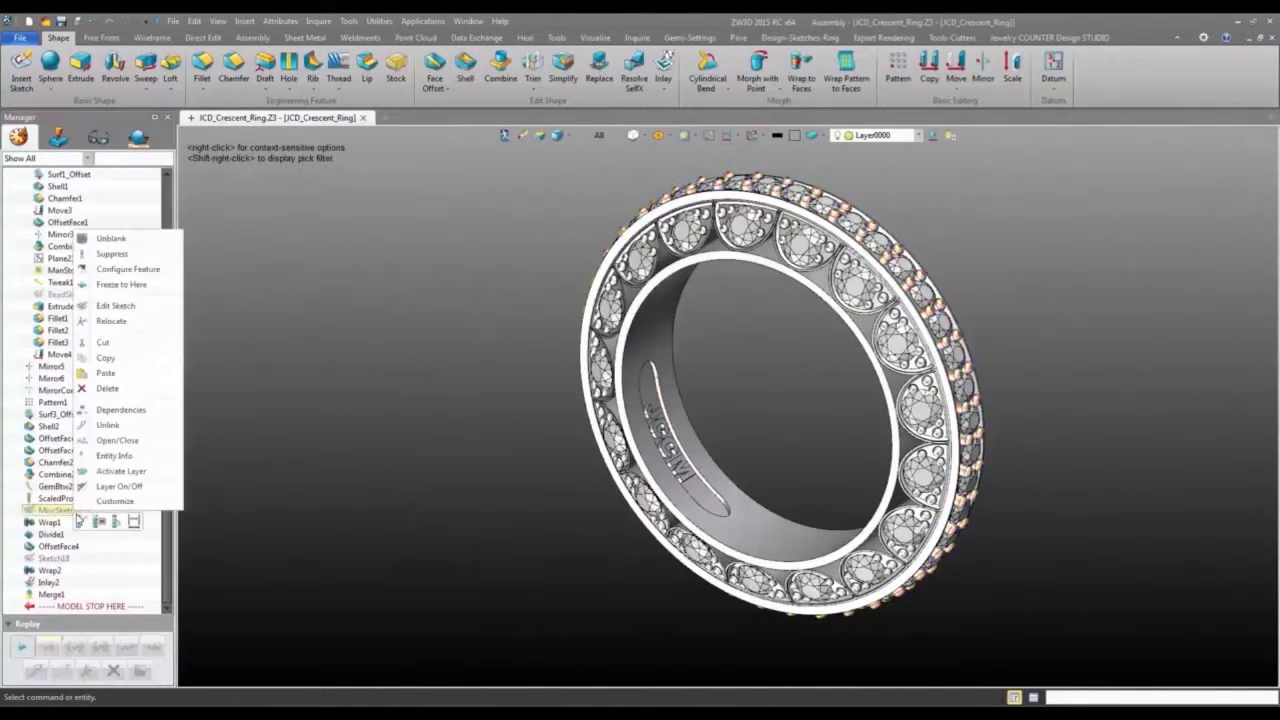
{"action": "left_click", "coordinate": [86, 490]}
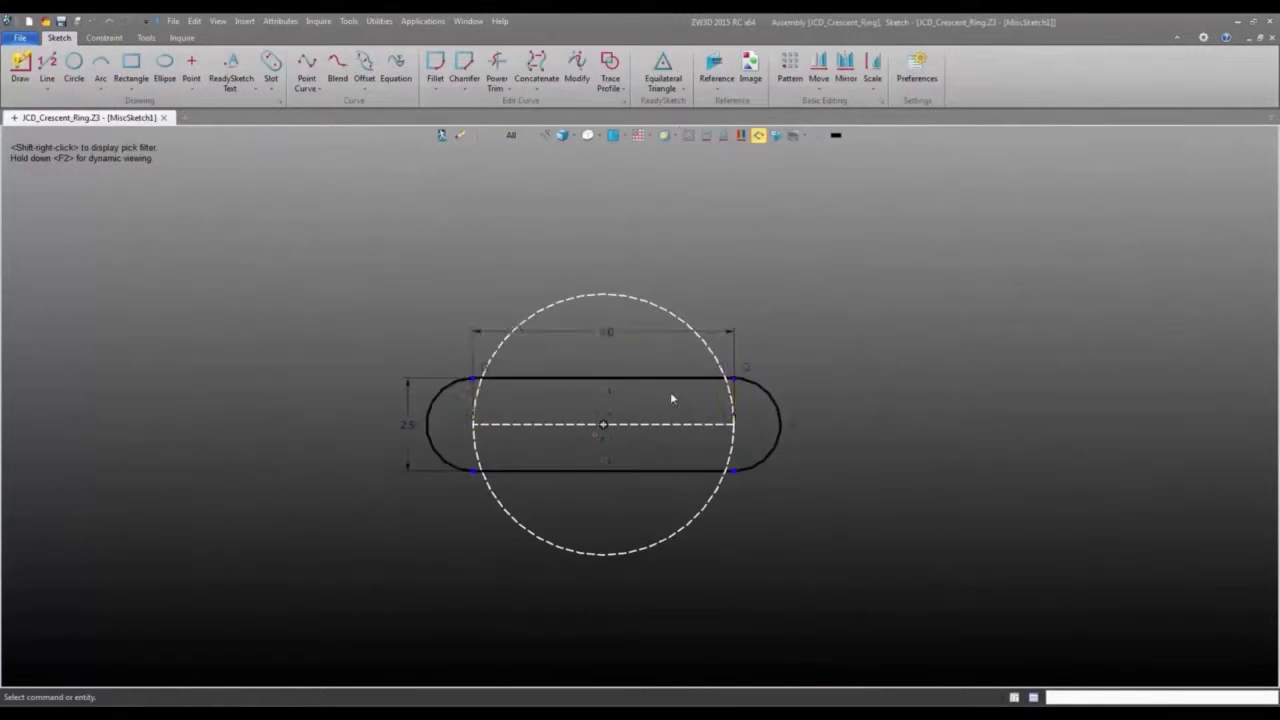
{"action": "double_click", "coordinate": [700, 331]}
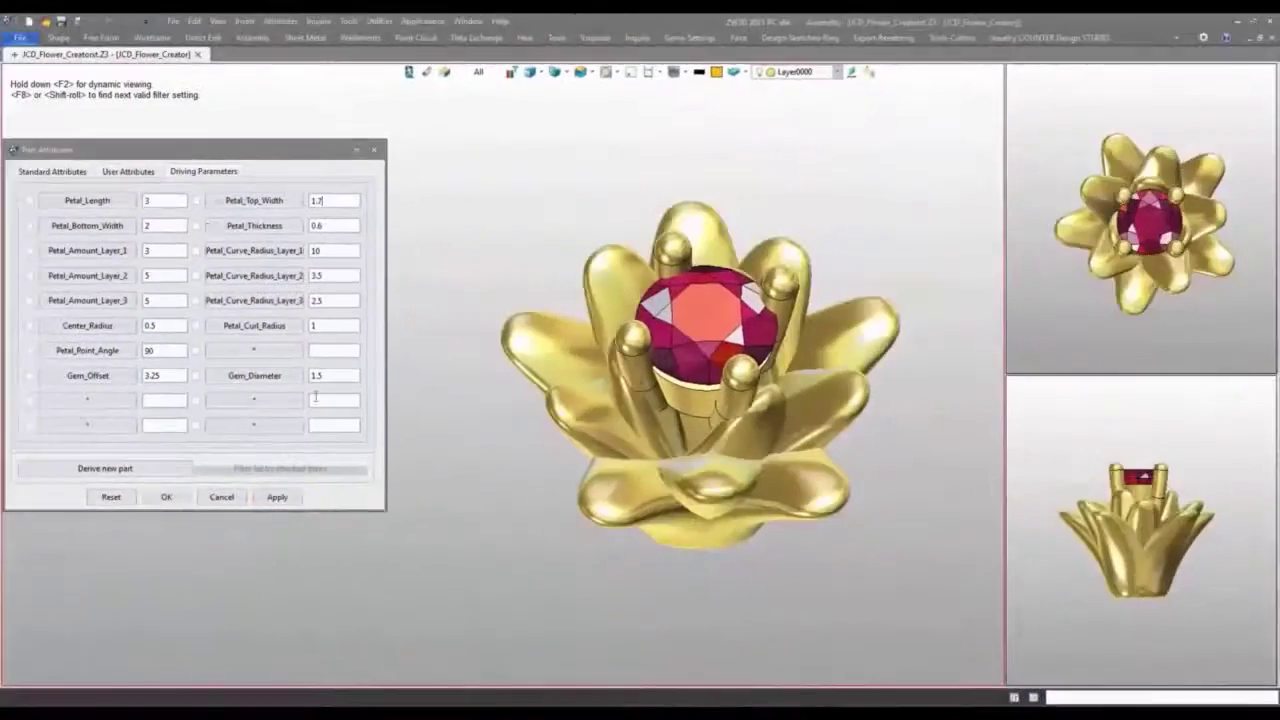
On the flower model, set the driving parameters Petal_Top_Width to 1.75 and Petal_Bottom_Width to 0.9.
{"action": "left_click", "coordinate": [292, 503]}
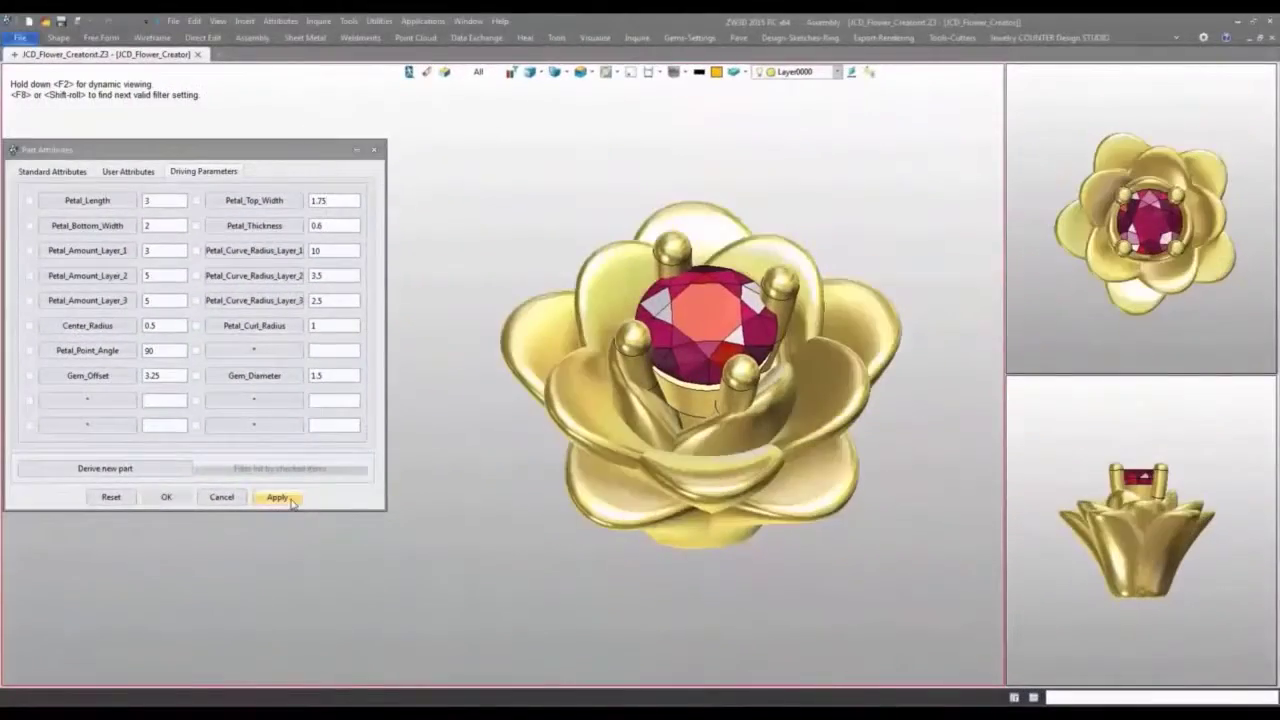
{"action": "type", "text": "0."}
{"action": "type", "text": "9"}
{"action": "left_click", "coordinate": [277, 497]}
Set the flower's petal amounts for layers 1, 2 and 3 to 6 each.
{"action": "left_click_drag", "start_coordinate": [328, 250], "coordinate": [83, 272]}
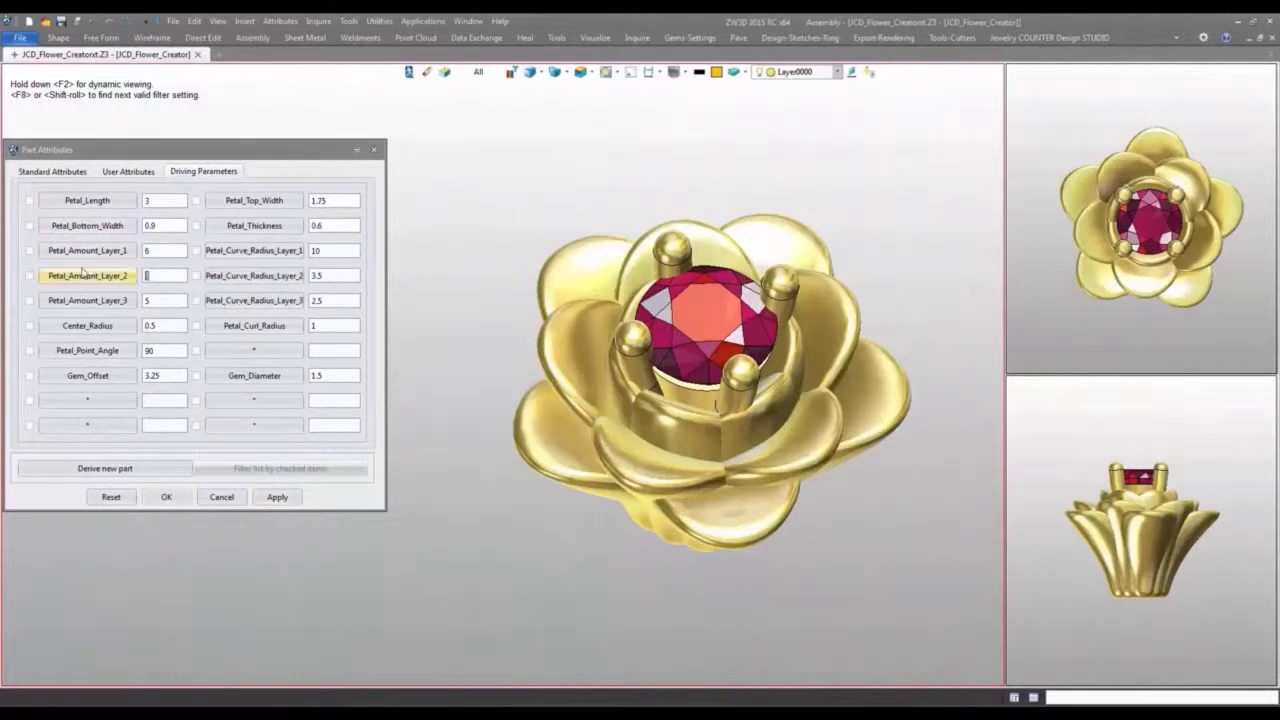
{"action": "type", "text": "6"}
{"action": "left_click", "coordinate": [277, 497]}
{"action": "type", "text": "6"}
{"action": "left_click", "coordinate": [277, 497]}
Set the petal curve radii to 0.8 for layer 3, 1.3 for layer 2 and 2 for layer 1.
{"action": "left_click_drag", "start_coordinate": [330, 300], "coordinate": [246, 307]}
{"action": "type", "text": "0.8"}
{"action": "left_click", "coordinate": [277, 497]}
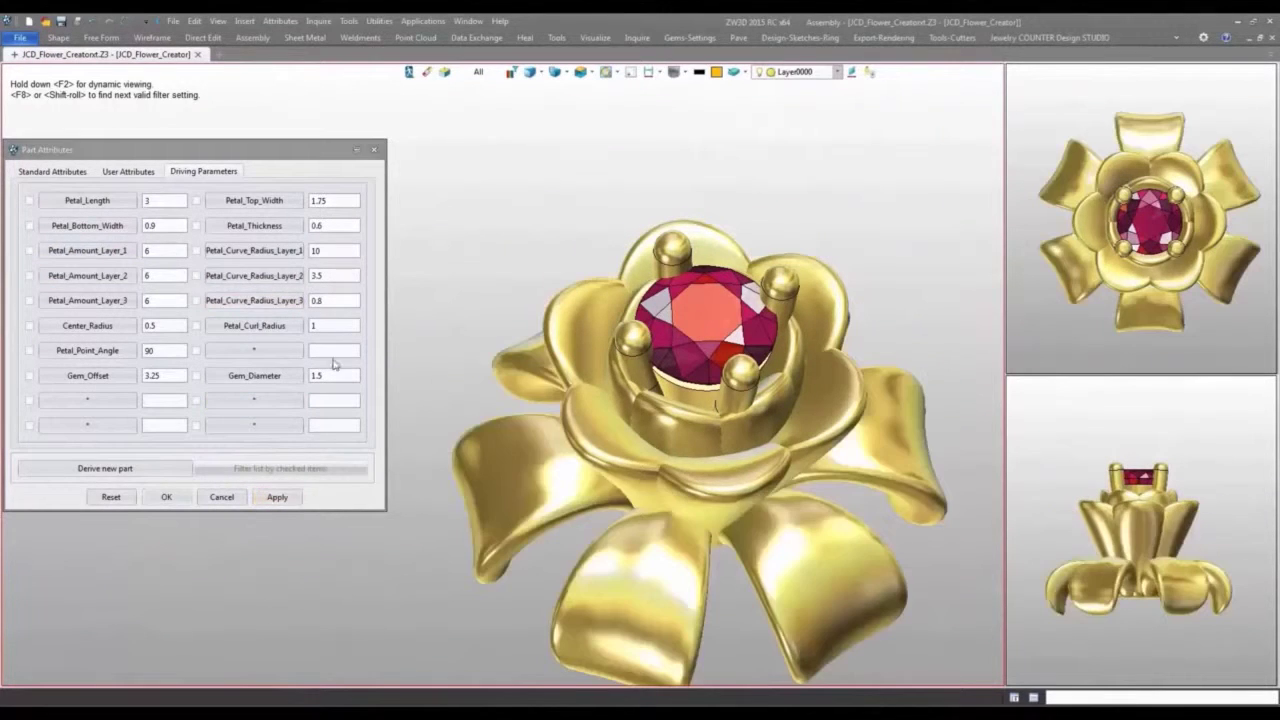
{"action": "left_click", "coordinate": [290, 500]}
{"action": "left_click_drag", "start_coordinate": [331, 254], "coordinate": [250, 254]}
{"action": "type", "text": "2"}
{"action": "left_click", "coordinate": [285, 497]}
{"action": "right_click_drag", "start_coordinate": [384, 596], "coordinate": [362, 525]}
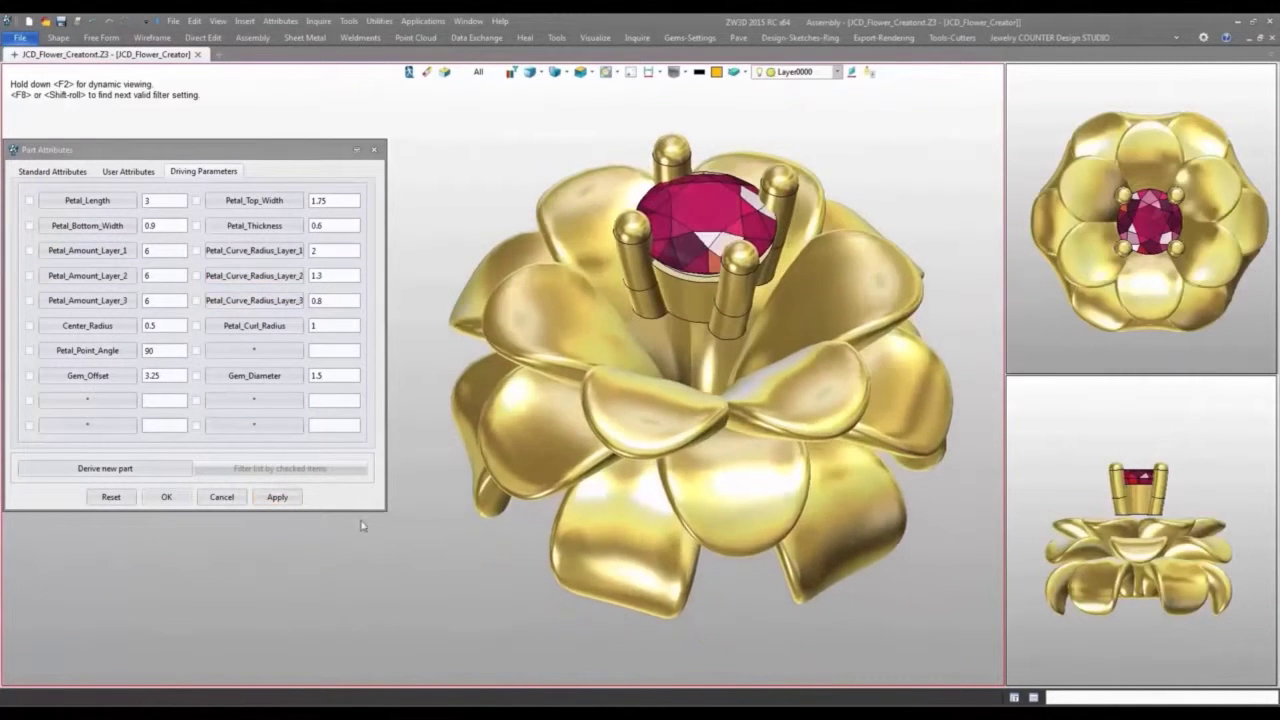
Set Center_Radius and Petal_Curl_Radius to 0.75 and Petal_Point_Angle to 50.
{"action": "type", "text": "0.75"}
{"action": "left_click", "coordinate": [277, 497]}
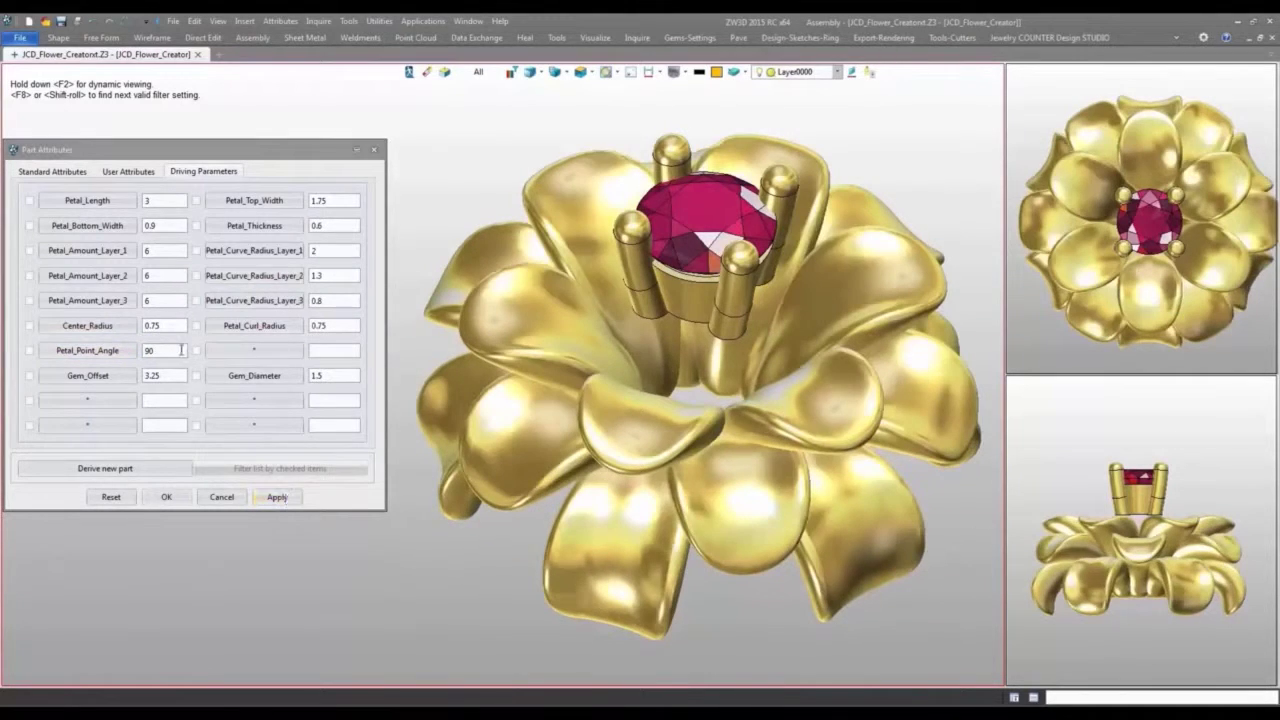
{"action": "type", "text": "50"}
{"action": "left_click", "coordinate": [272, 497]}
Set Gem_Offset and Gem_Diameter to 2 and accept the flower's driving parameters.
{"action": "left_click", "coordinate": [268, 497]}
{"action": "double_click", "coordinate": [334, 375]}
{"action": "type", "text": "2"}
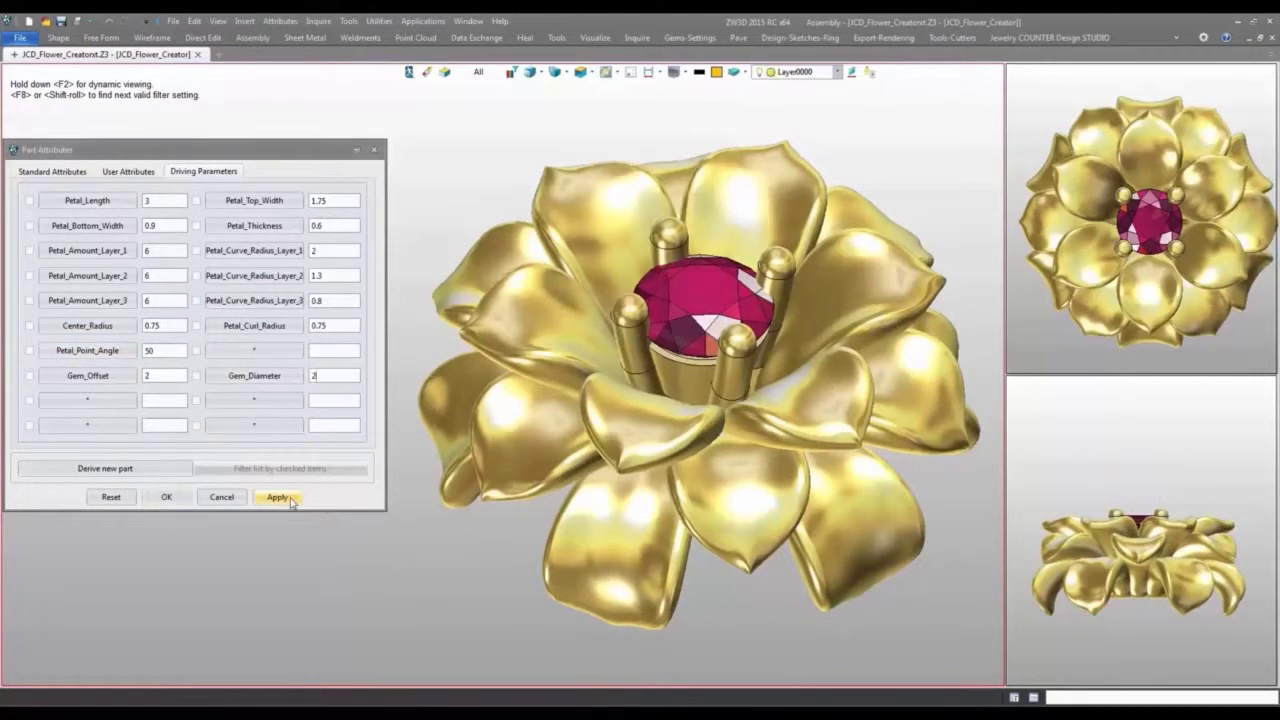
{"action": "left_click", "coordinate": [289, 503]}
{"action": "left_click", "coordinate": [166, 497]}
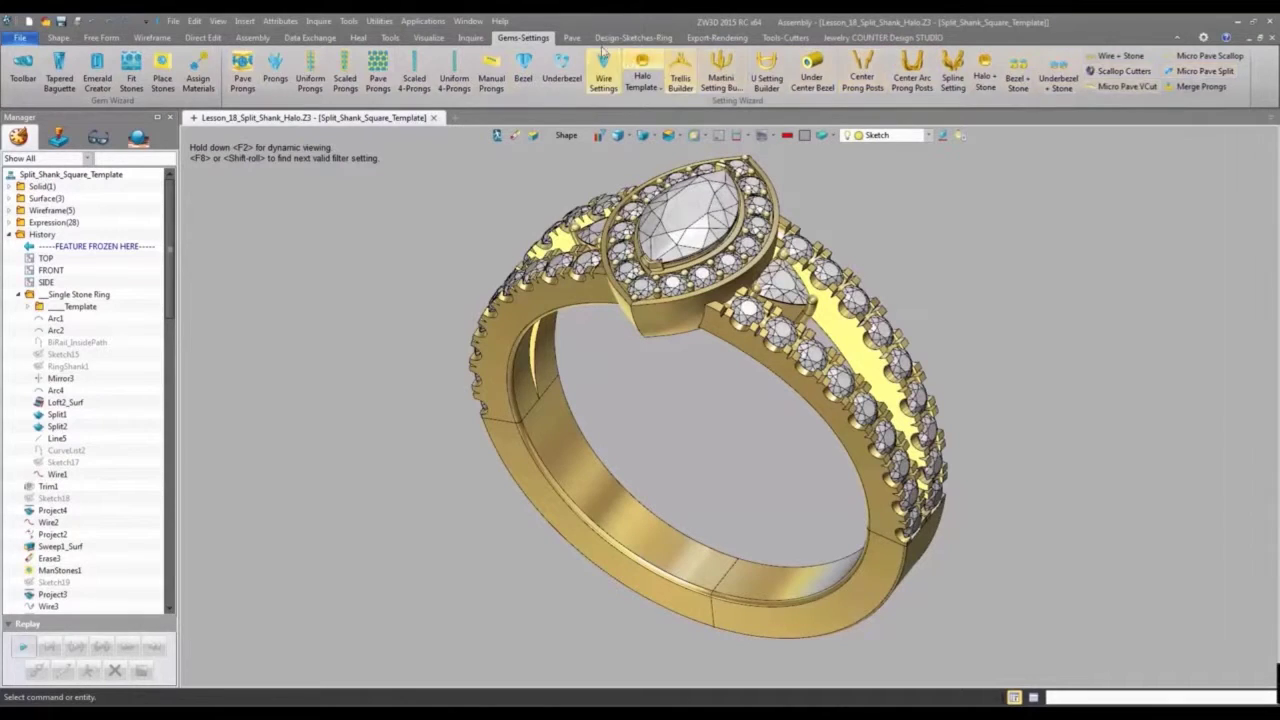
{"action": "left_click", "coordinate": [572, 38]}
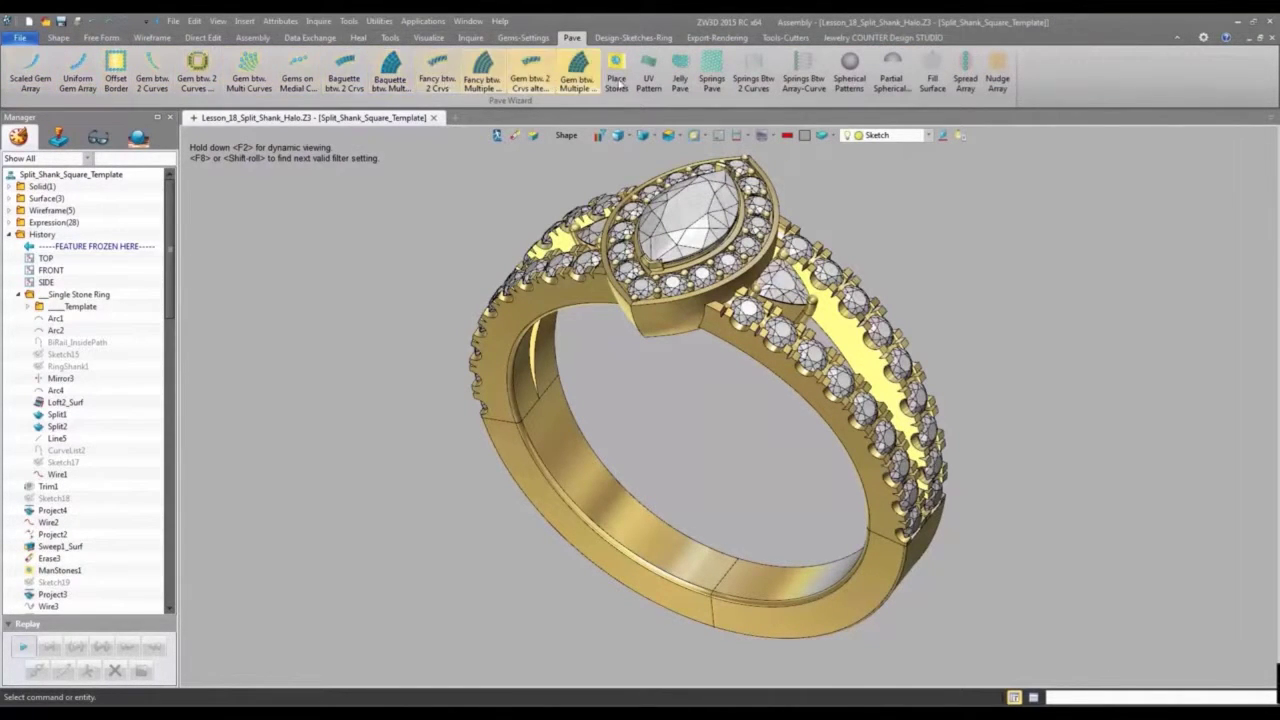
{"action": "left_click", "coordinate": [599, 38]}
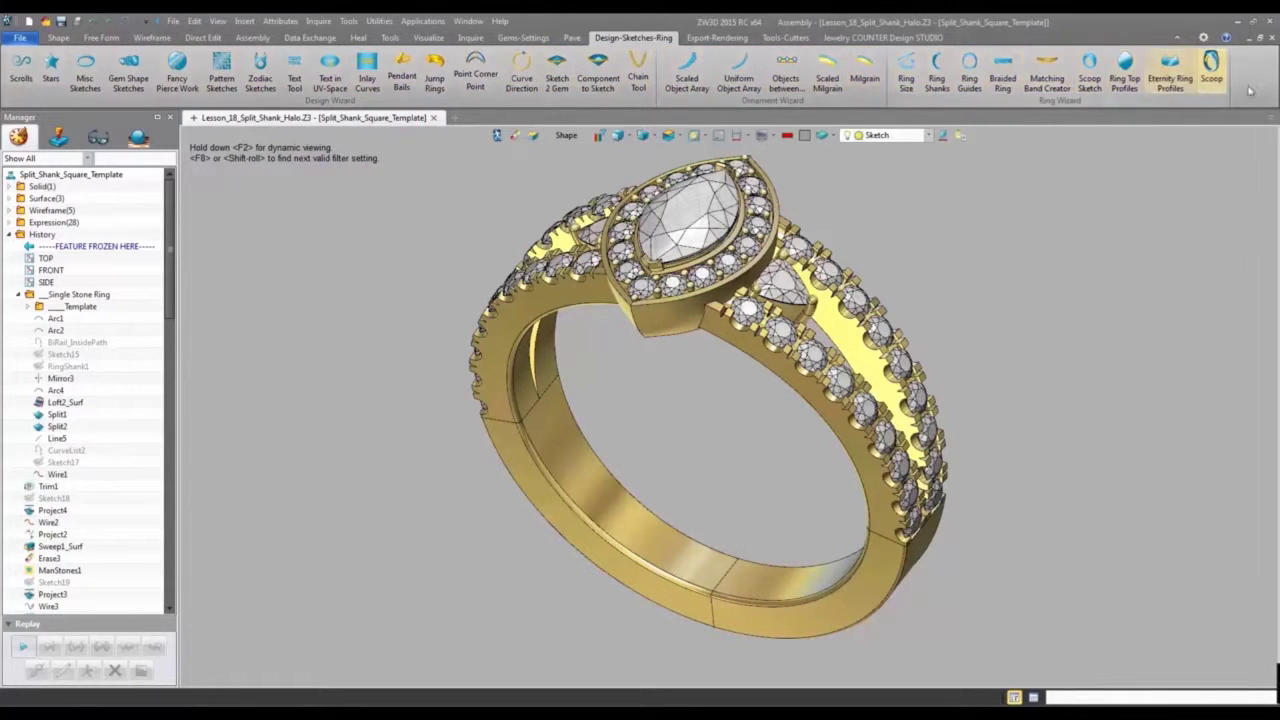
{"action": "left_click", "coordinate": [694, 38]}
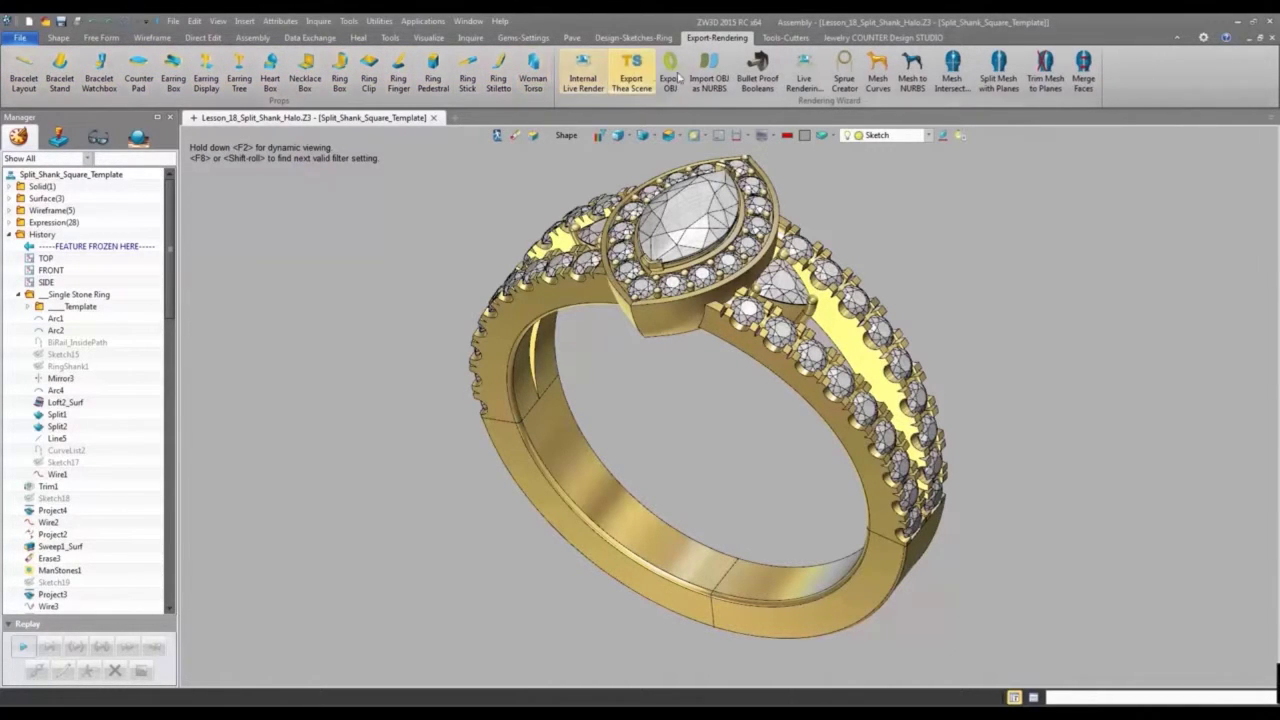
{"action": "left_click", "coordinate": [786, 38]}
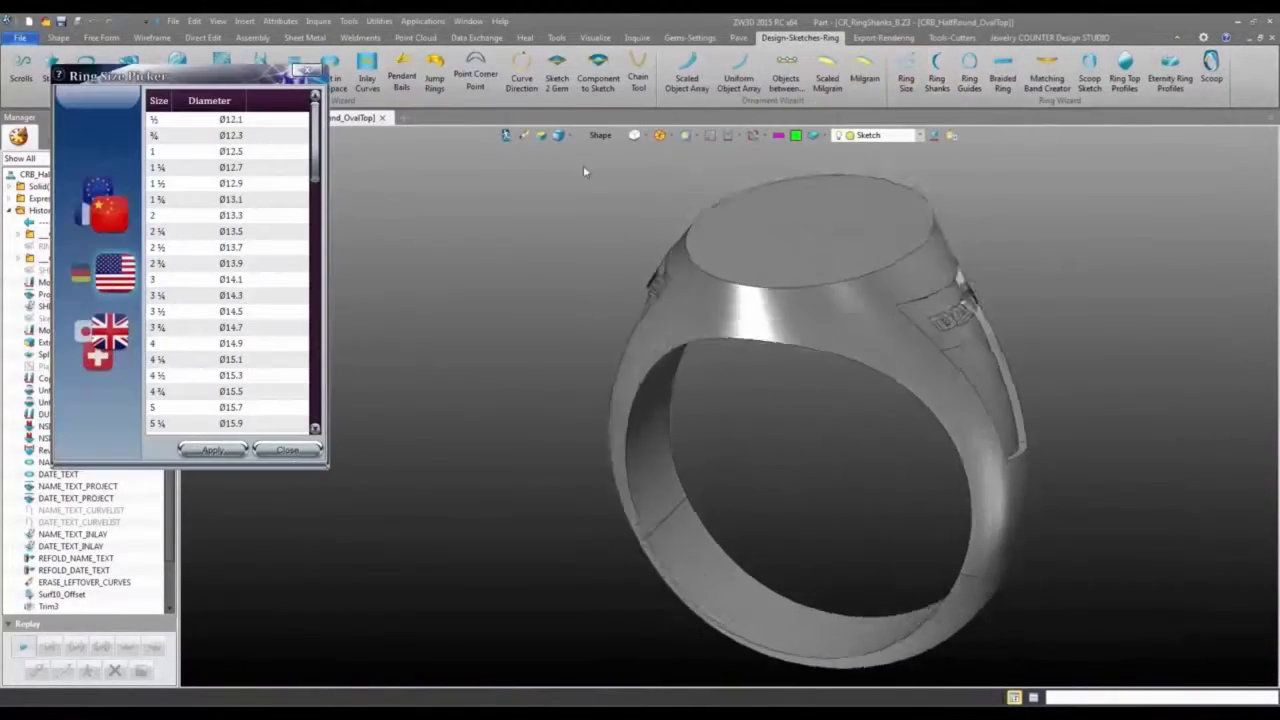
Pick a finger size for the oval-top class ring and try a Ring_Top_Height of 5.
{"action": "left_click", "coordinate": [230, 343]}
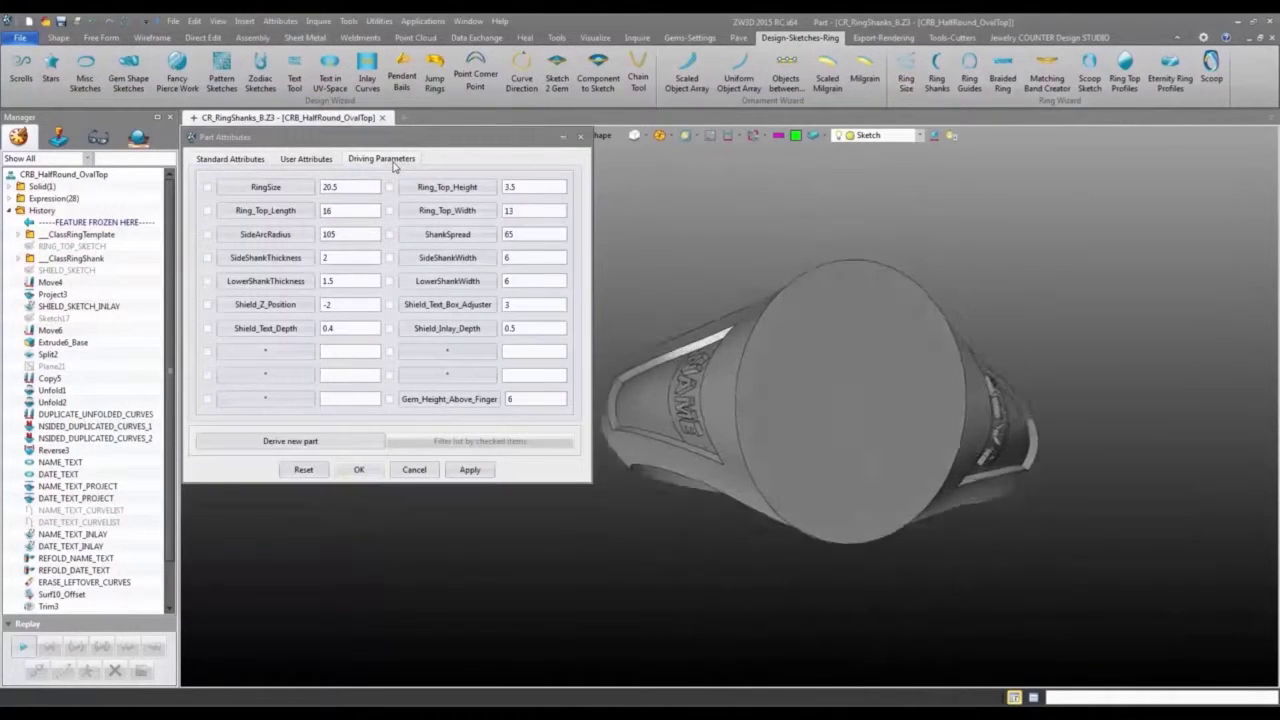
{"action": "left_click_drag", "start_coordinate": [538, 186], "coordinate": [466, 189]}
{"action": "type", "text": "5"}
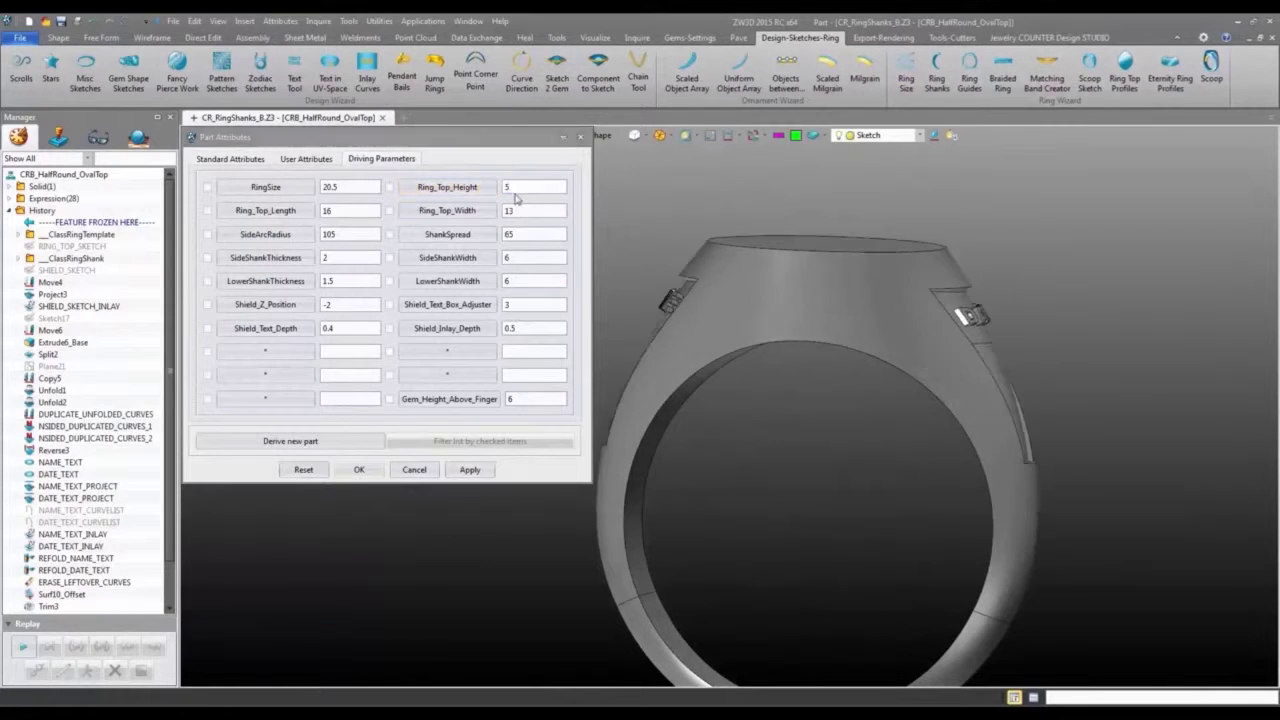
Set Ring_Top_Height to 4, Ring_Top_Length to 18 and Ring_Top_Width to 16.
{"action": "left_click_drag", "start_coordinate": [354, 208], "coordinate": [282, 195]}
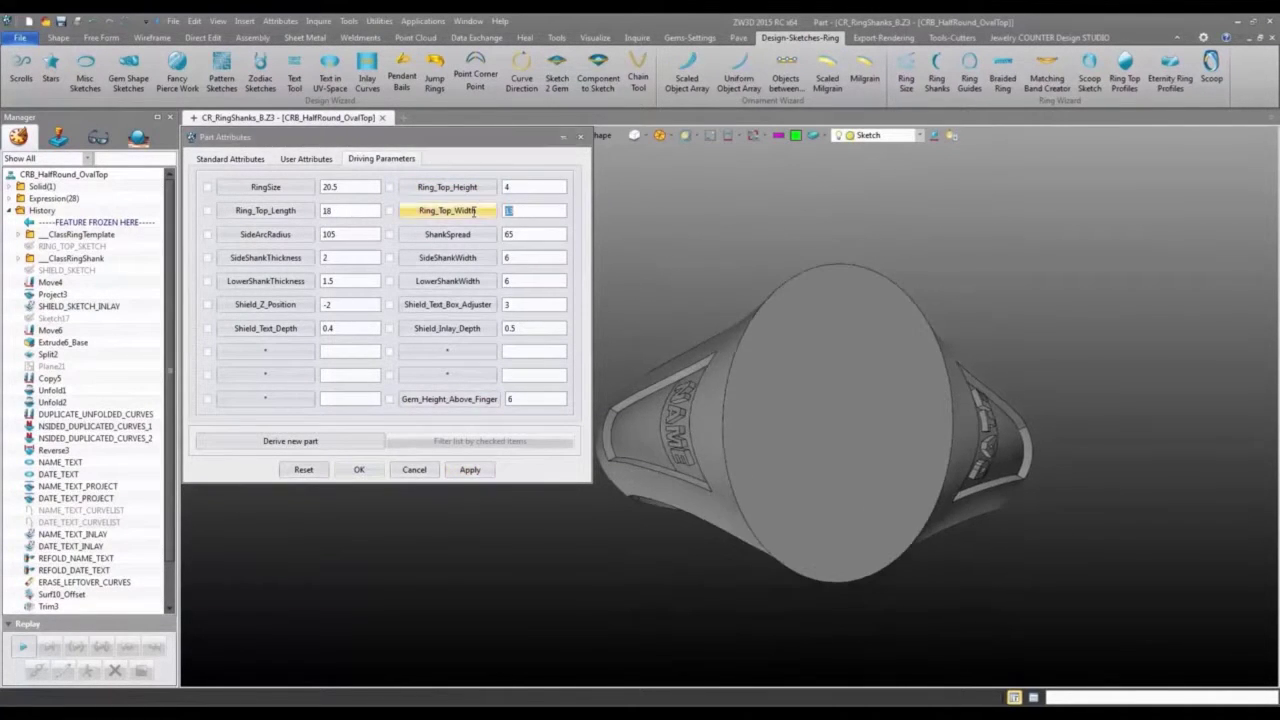
{"action": "type", "text": "16"}
{"action": "left_click", "coordinate": [470, 469]}
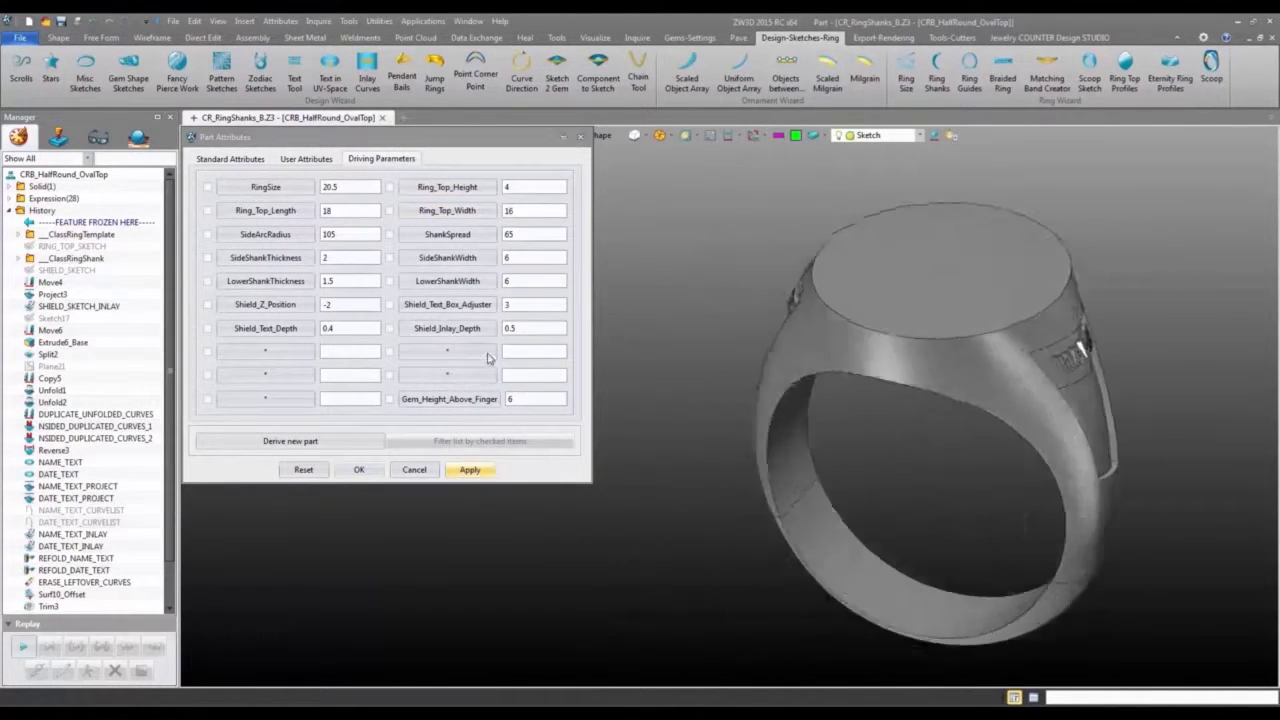
Set SideShankThickness to 3 and LowerShankThickness to 2.5.
{"action": "left_click_drag", "start_coordinate": [354, 258], "coordinate": [311, 289]}
{"action": "type", "text": "3"}
{"action": "left_click_drag", "start_coordinate": [371, 288], "coordinate": [311, 283]}
{"action": "type", "text": "2.5"}
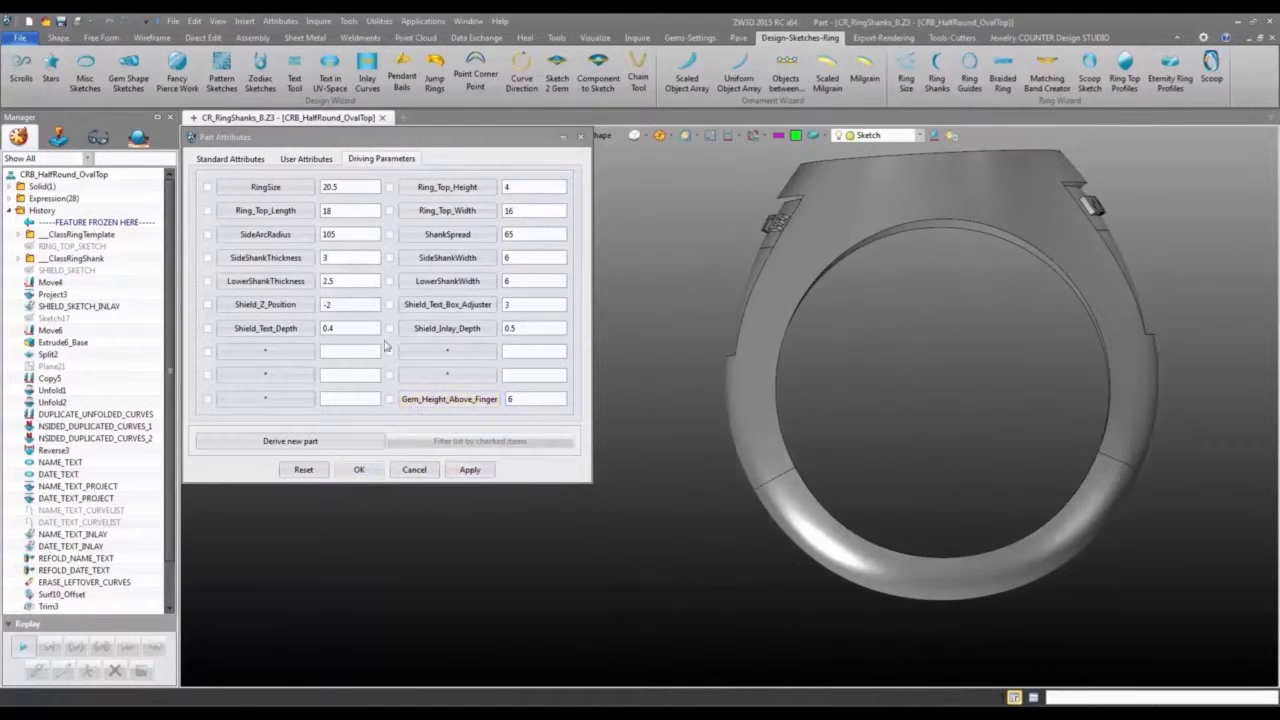
{"action": "left_click", "coordinate": [462, 468]}
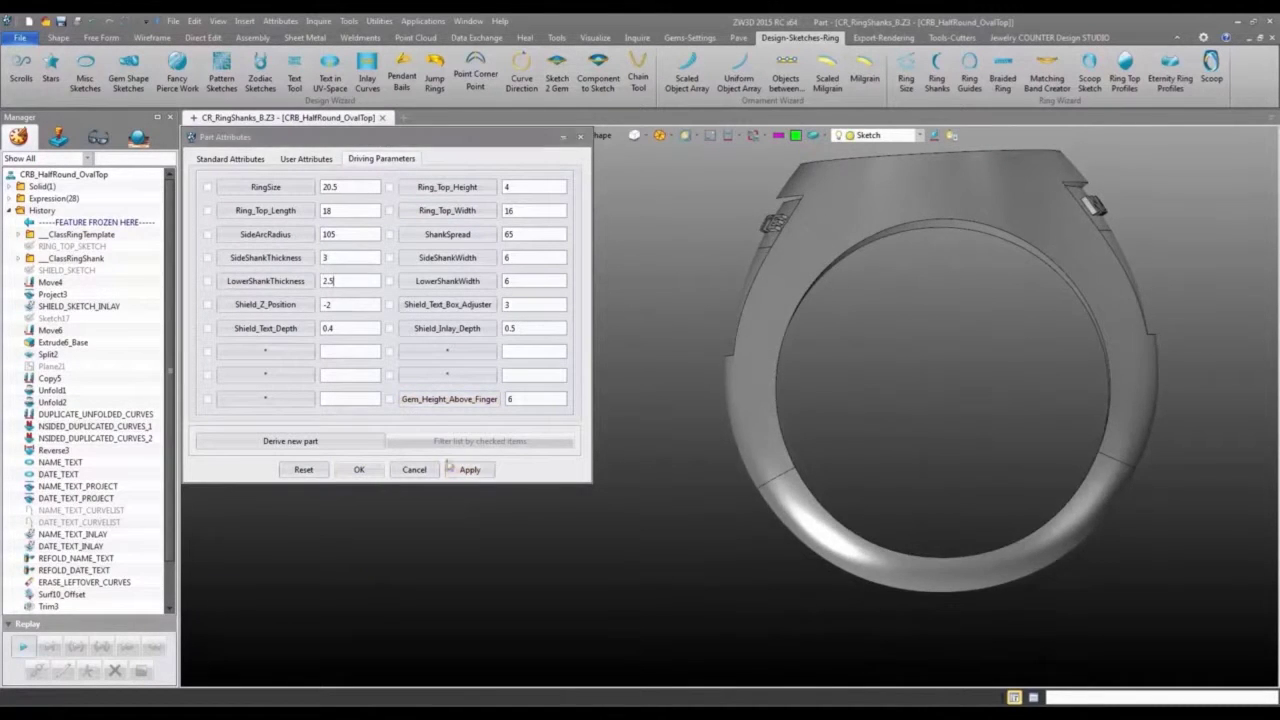
Set SideShankWidth to 8 and LowerShankWidth to 7, and open SideArcRadius for editing.
{"action": "type", "text": "8"}
{"action": "left_click", "coordinate": [470, 469]}
{"action": "left_click_drag", "start_coordinate": [523, 283], "coordinate": [450, 282]}
{"action": "type", "text": "7"}
{"action": "left_click", "coordinate": [469, 469]}
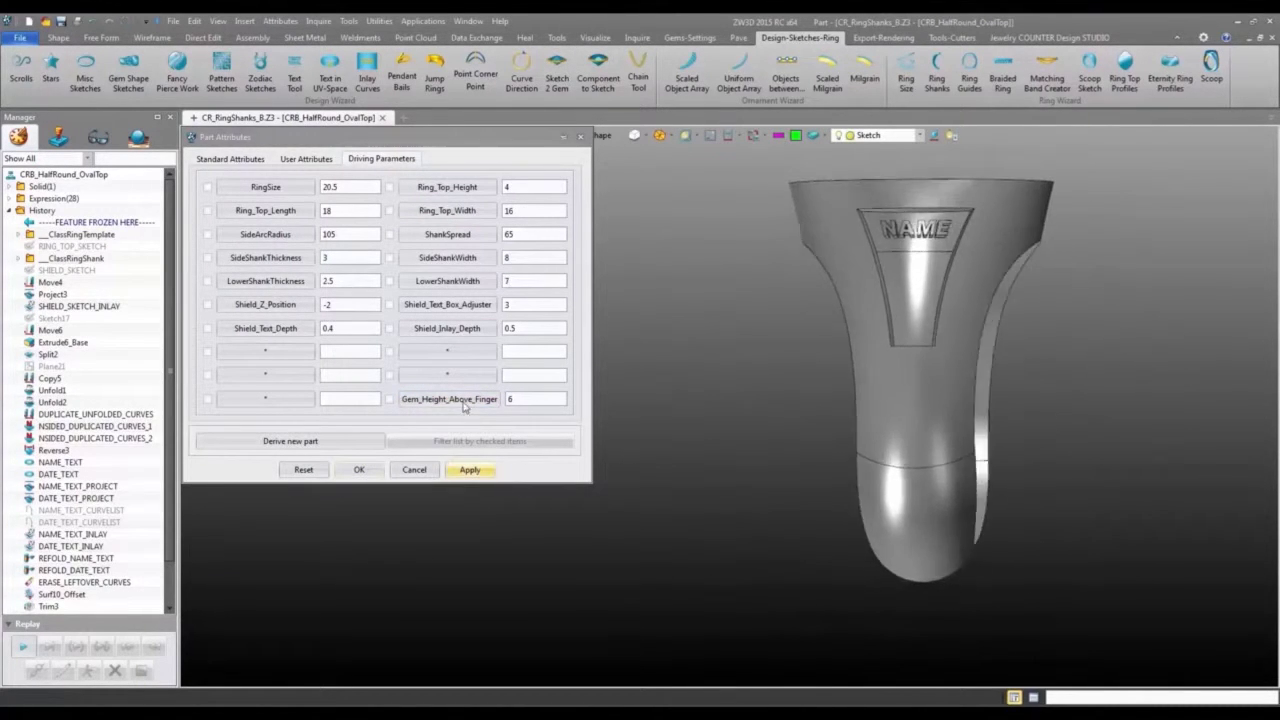
{"action": "left_click_drag", "start_coordinate": [352, 236], "coordinate": [280, 250]}
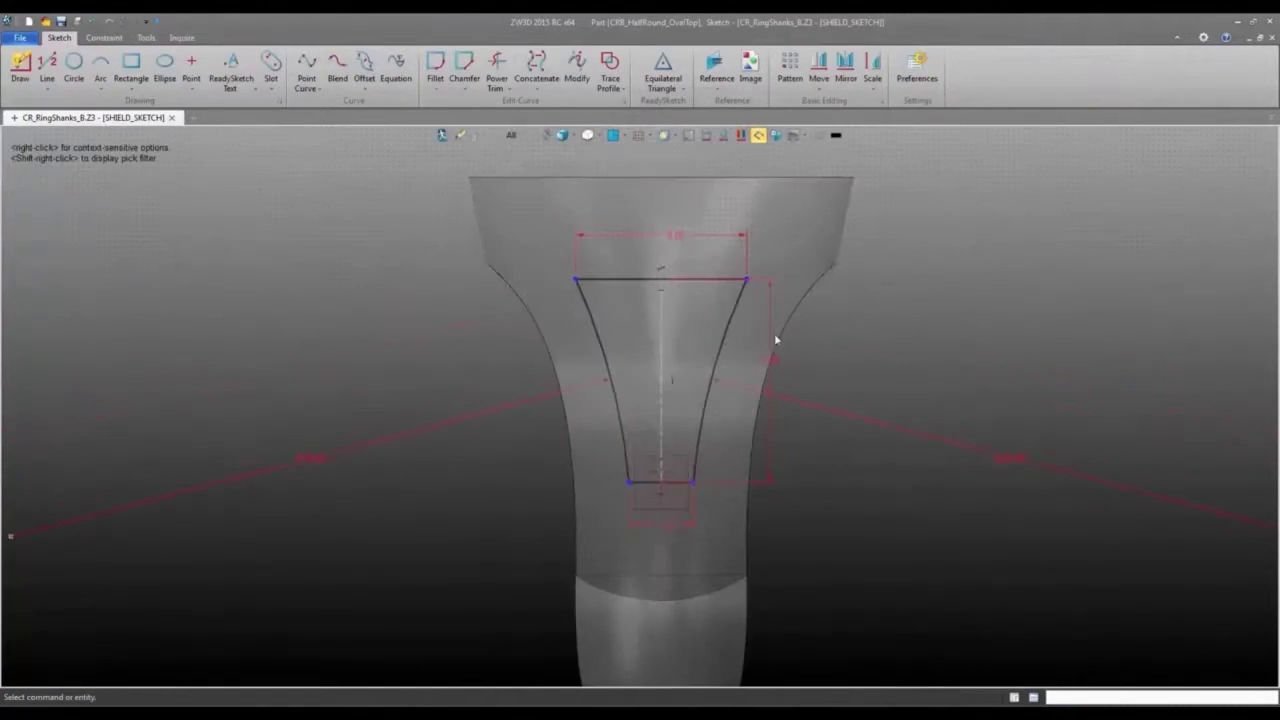
In SHIELD_SKETCH, increase the shield's height and widen its top edge to about 13 mm.
{"action": "double_click", "coordinate": [774, 333]}
{"action": "left_click", "coordinate": [885, 384]}
{"action": "double_click", "coordinate": [708, 150]}
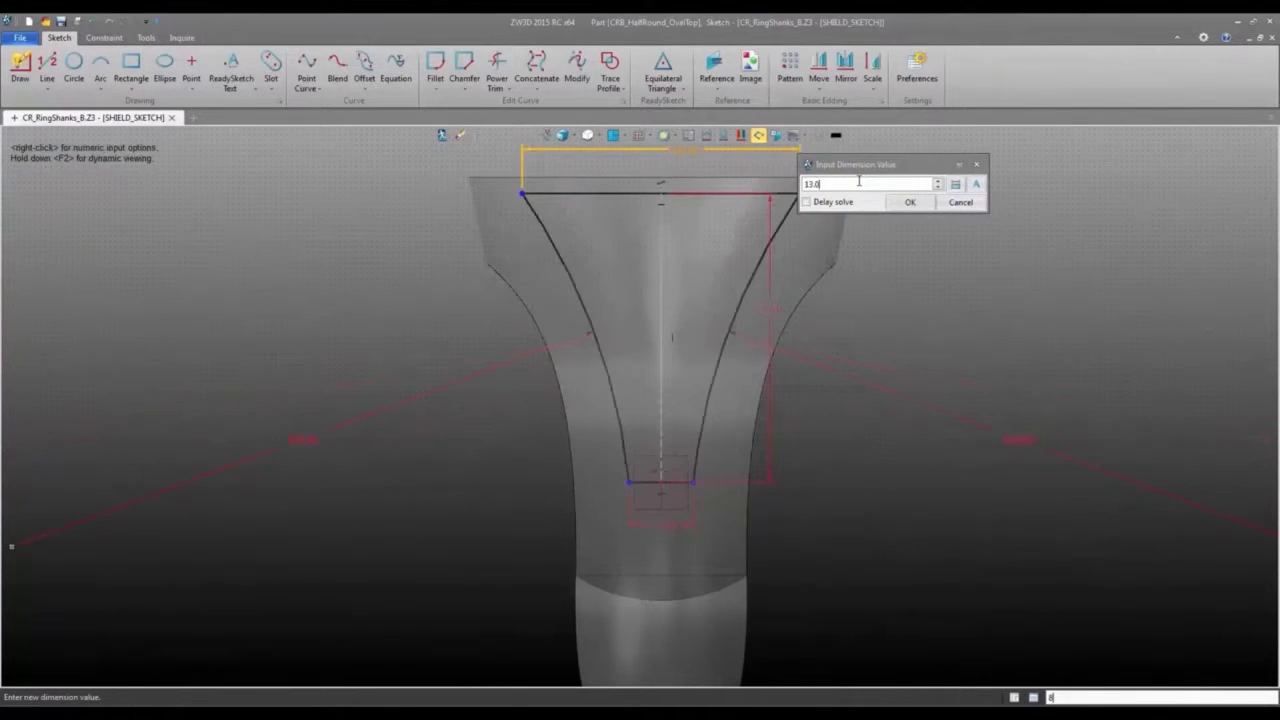
{"action": "scroll", "coordinate": [859, 181], "scroll_direction": "up", "scroll_amount": 1}
{"action": "left_click", "coordinate": [909, 202]}
Change the radius of the shield's side arcs and the width of its bottom edge.
{"action": "double_click", "coordinate": [914, 410]}
{"action": "scroll", "coordinate": [975, 434], "scroll_direction": "down", "scroll_amount": 6}
{"action": "left_click", "coordinate": [1014, 456]}
{"action": "double_click", "coordinate": [688, 525]}
{"action": "scroll", "coordinate": [753, 552], "scroll_direction": "up", "scroll_amount": 1}
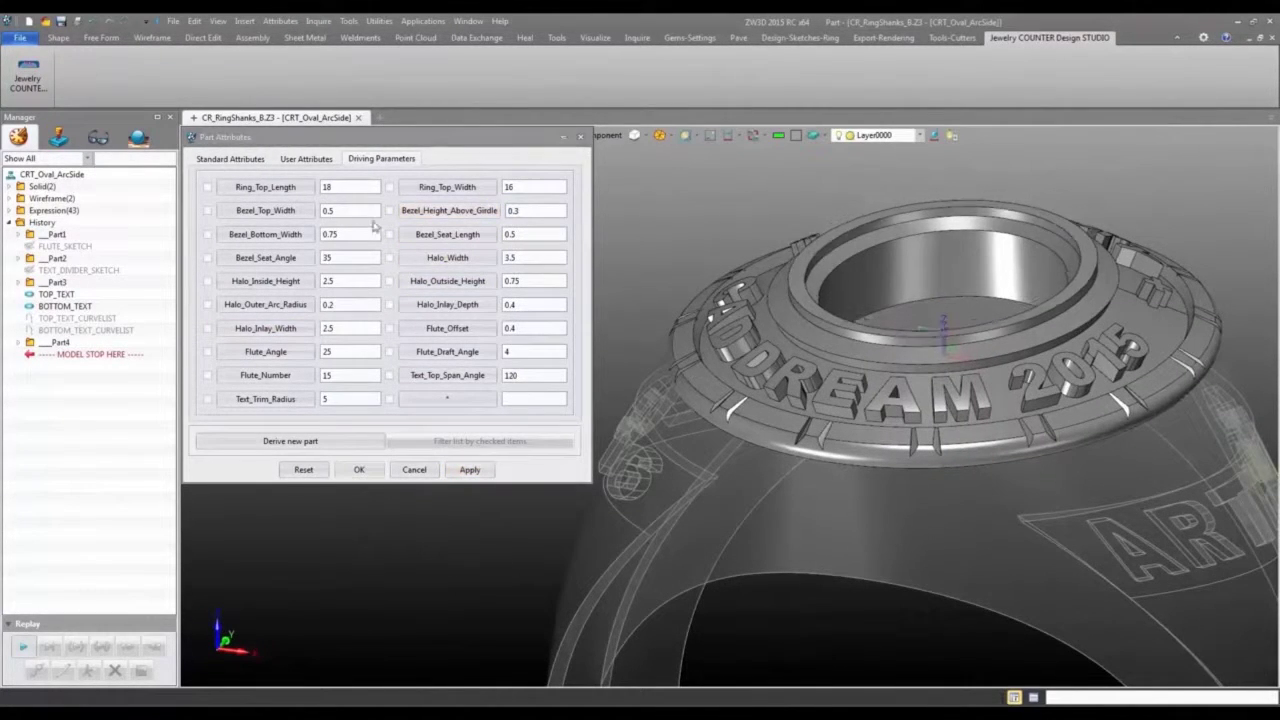
On the oval ring top, set Bezel_Top_Width to 0.4 and Flute_Number to 25, and browse the replacement flute shapes.
{"action": "left_click", "coordinate": [471, 470]}
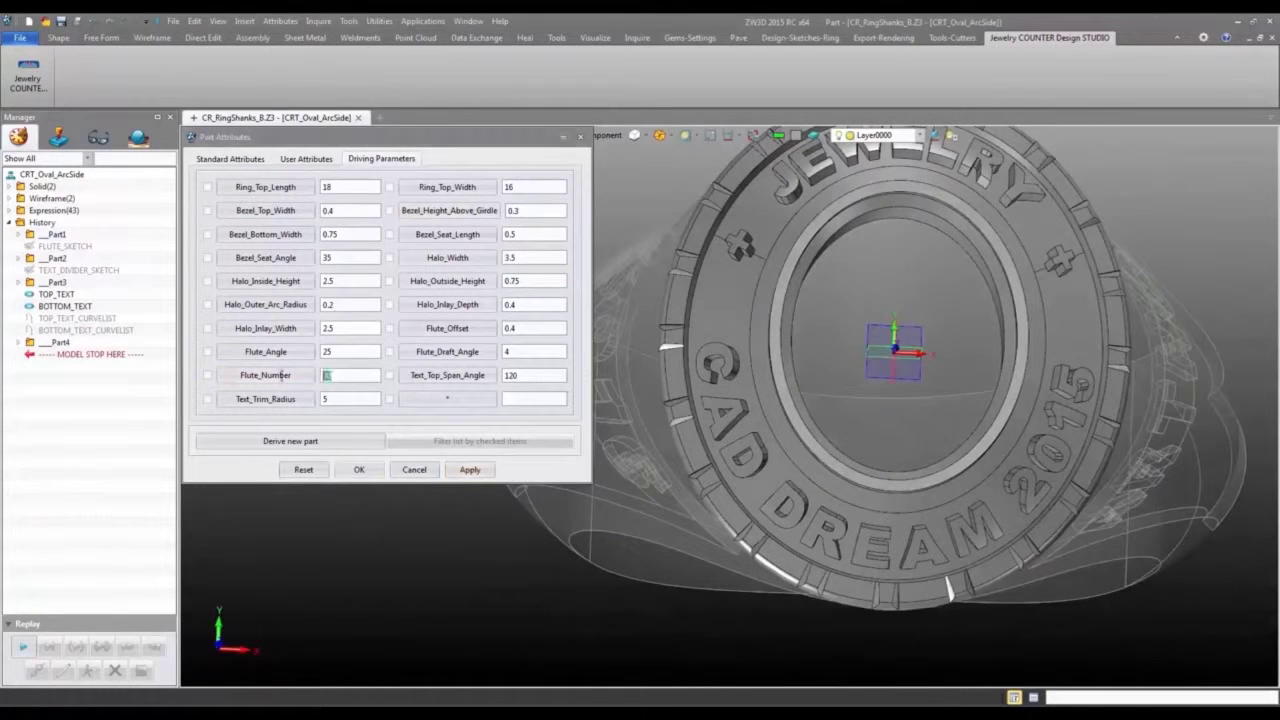
{"action": "type", "text": "25"}
{"action": "left_click", "coordinate": [470, 471]}
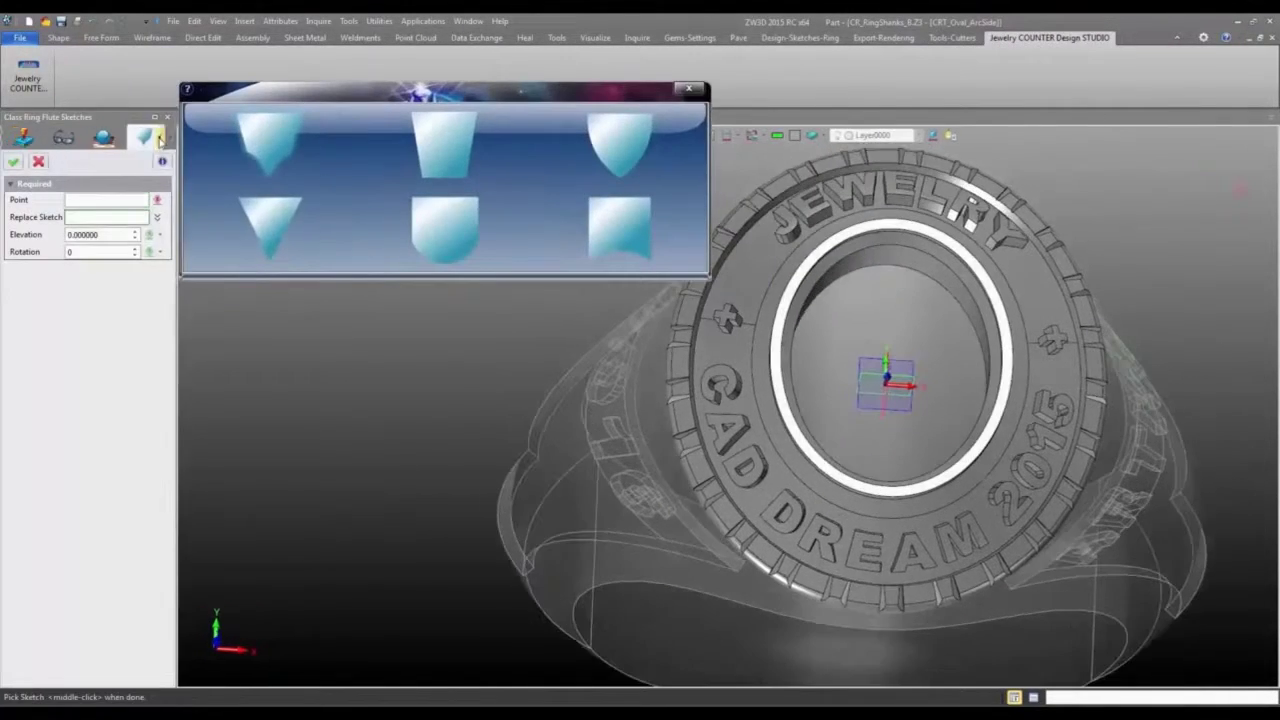
{"action": "left_click", "coordinate": [167, 141]}
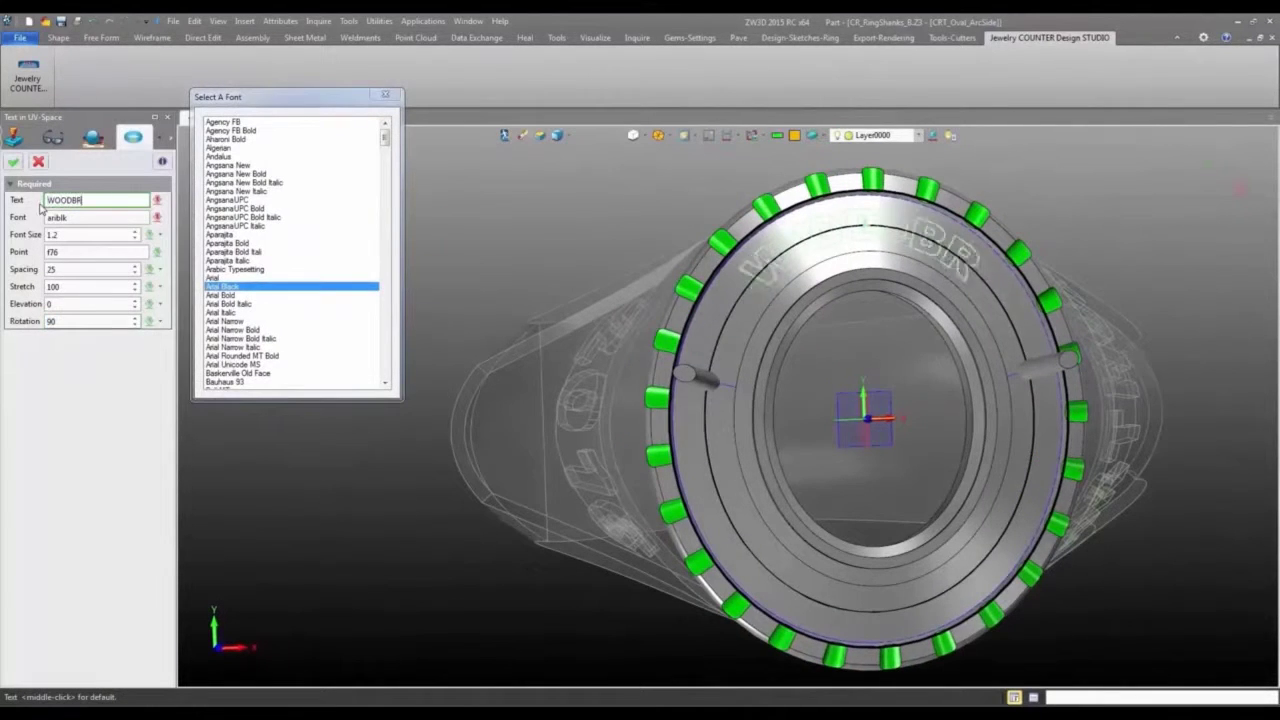
Complete the ring top's upper text as WOODBRIDGE and set the font size of the HIGH SCHOOL text to 1.54.
{"action": "type", "text": "IDGE"}
{"action": "left_click", "coordinate": [88, 269]}
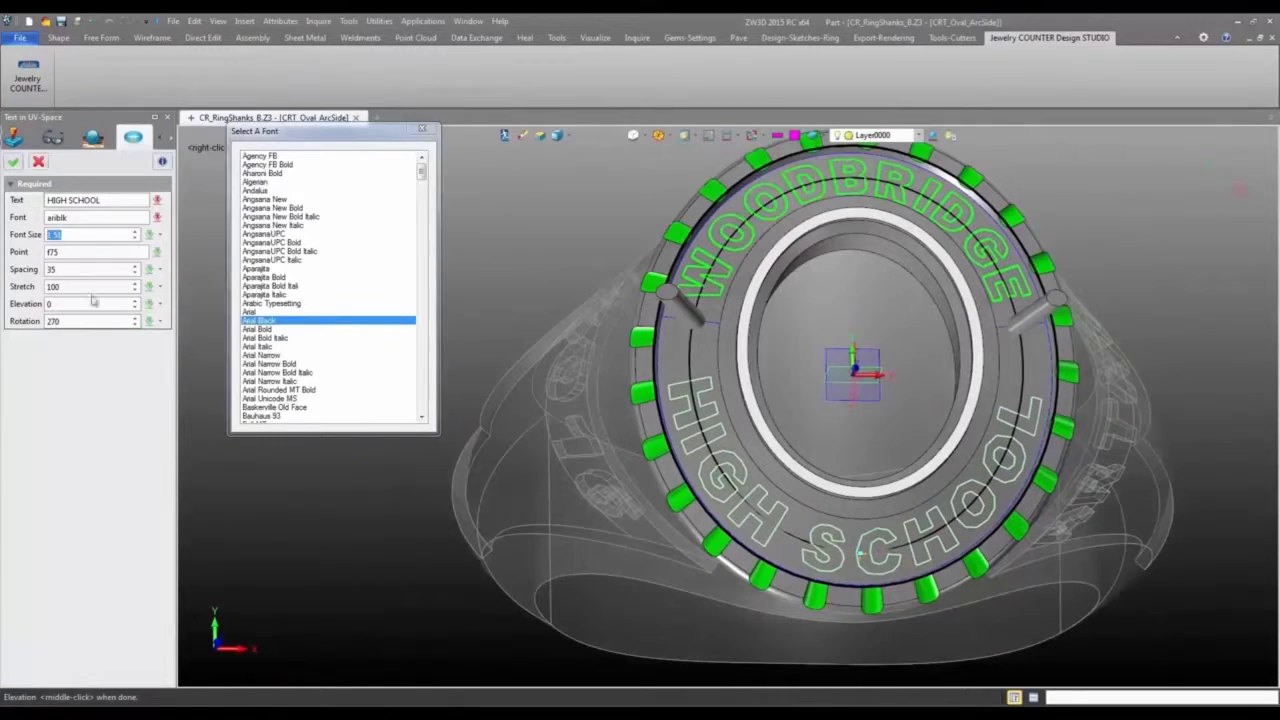
{"action": "type", "text": "1.54"}
{"action": "left_click", "coordinate": [80, 270]}
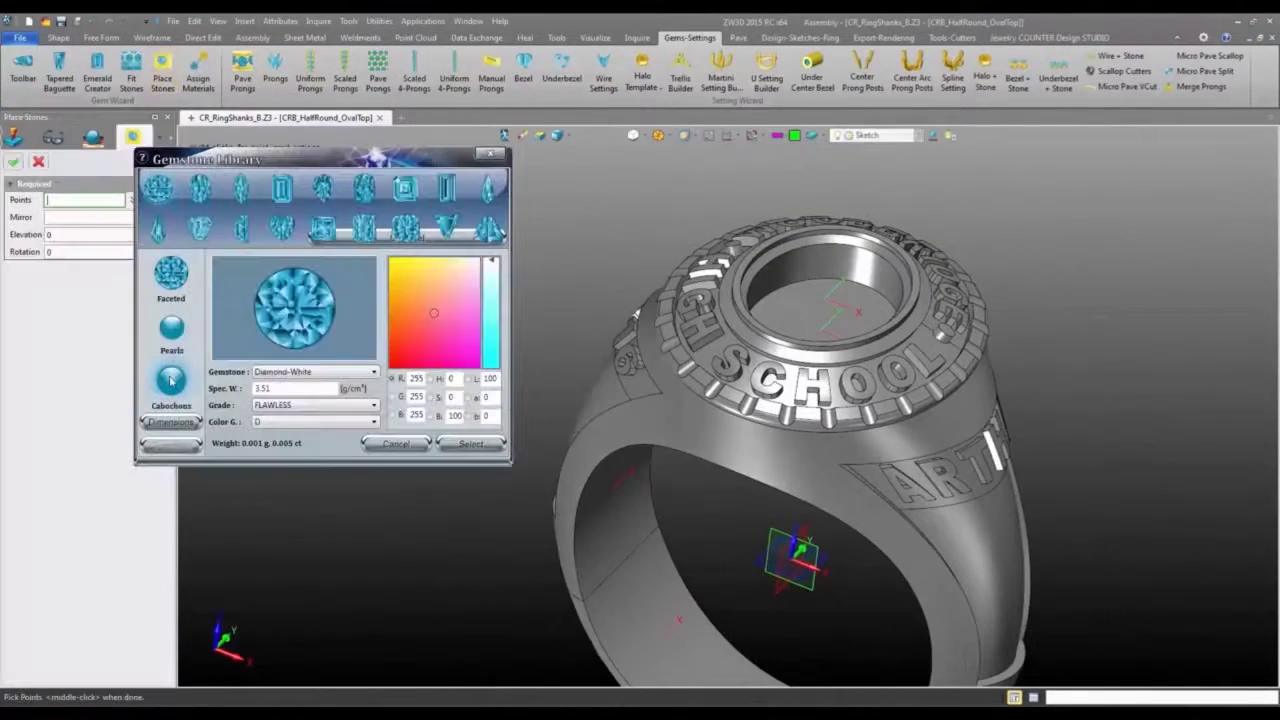
Choose a new stone colour in the Gemstone Library for the ring's oval top.
{"action": "left_click", "coordinate": [424, 347]}
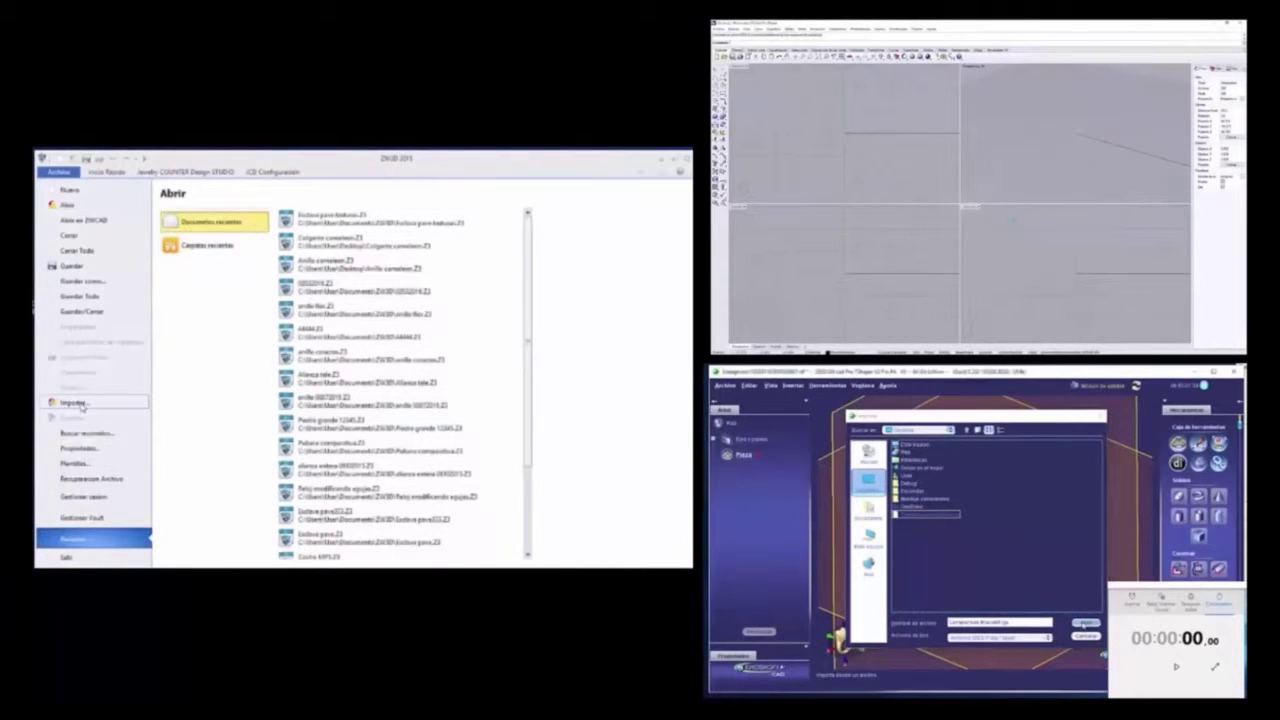
Import the bracelet file from the desktop into ZW3D and start the stopwatches to time the loading.
{"action": "left_click", "coordinate": [82, 405]}
{"action": "left_click", "coordinate": [1176, 668]}
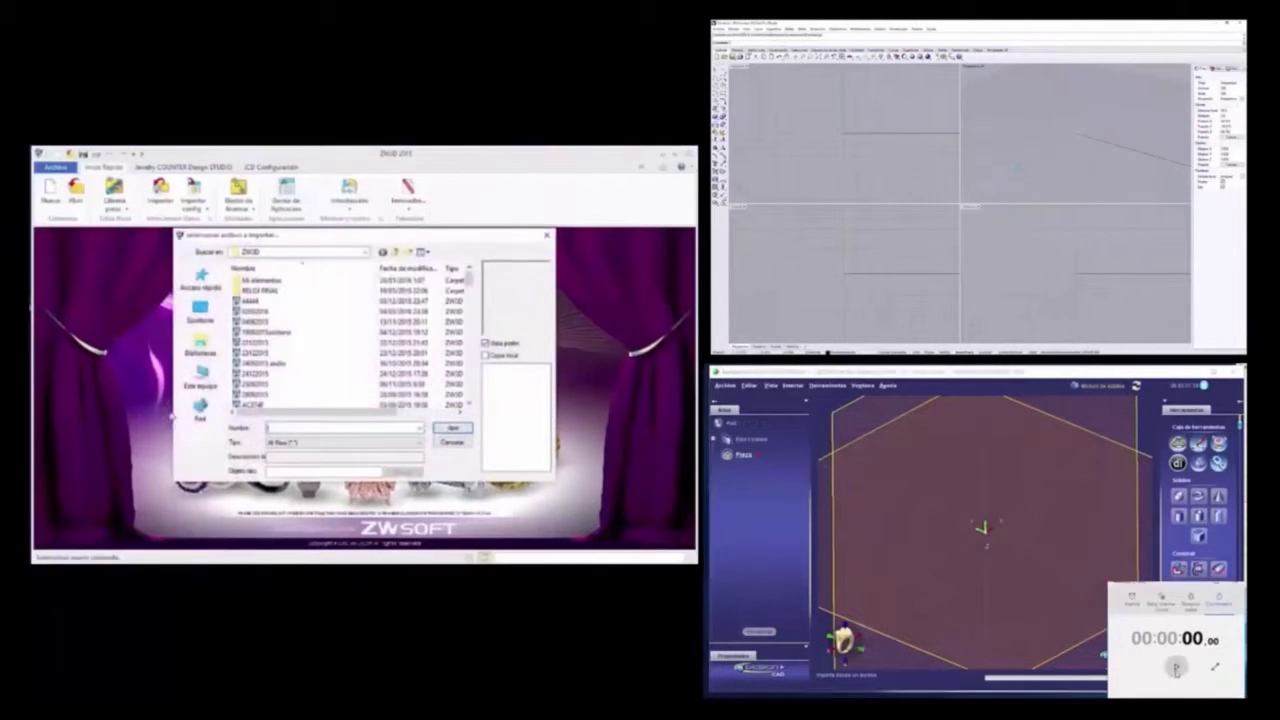
{"action": "left_click", "coordinate": [200, 316]}
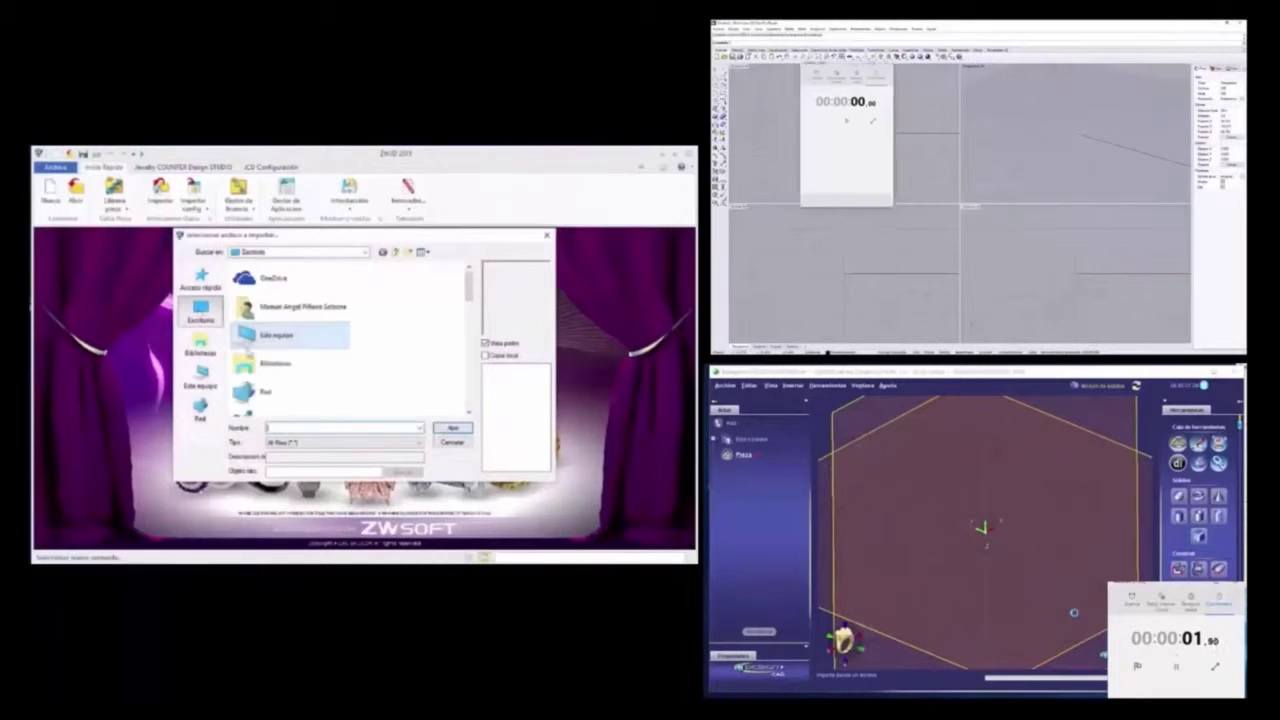
{"action": "scroll", "coordinate": [314, 336], "scroll_direction": "down", "scroll_amount": 3}
{"action": "left_click", "coordinate": [305, 340]}
{"action": "left_click", "coordinate": [453, 428]}
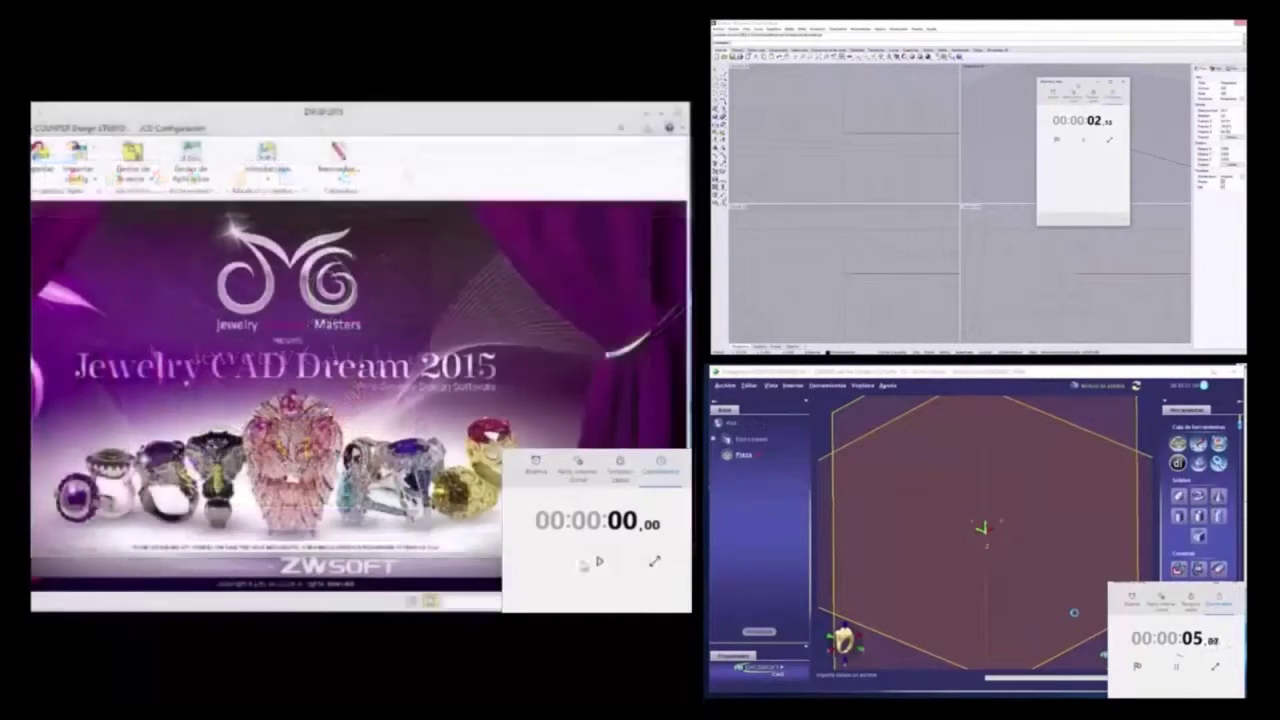
{"action": "left_click", "coordinate": [598, 560]}
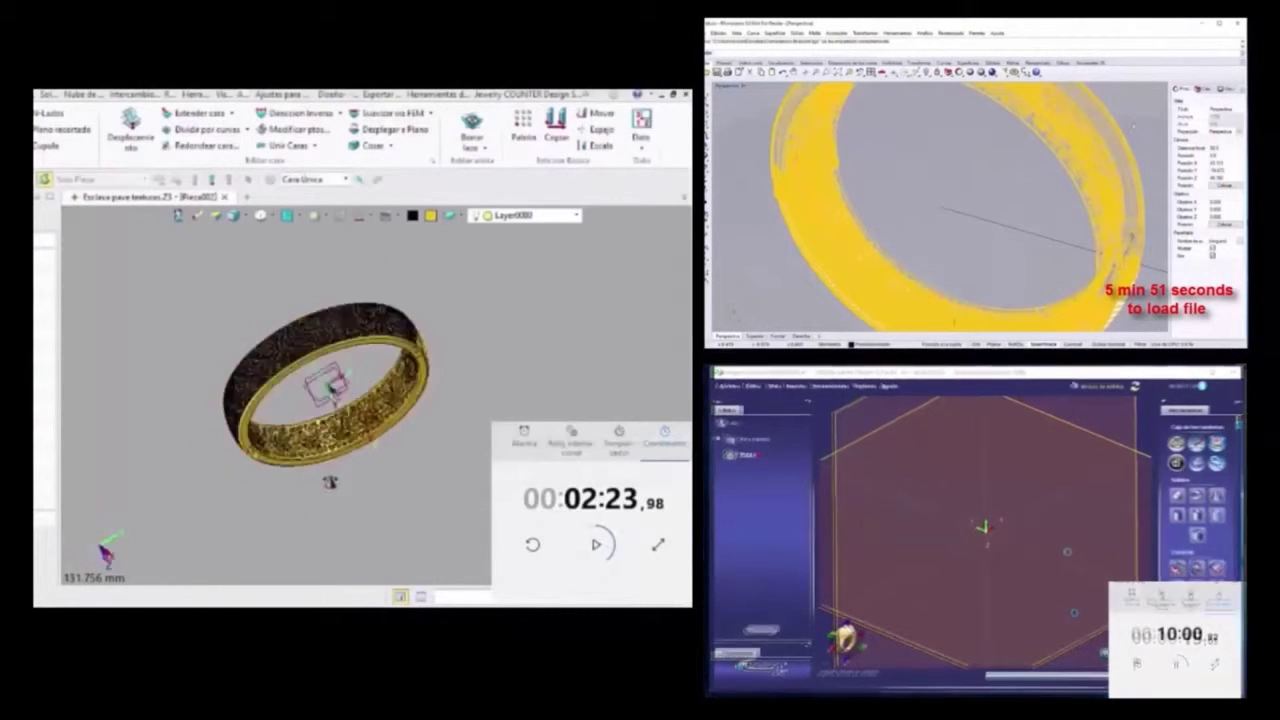
Examine the loaded bracelet from several angles and distances to judge how smoothly the model moves.
{"action": "right_click_drag", "start_coordinate": [330, 482], "coordinate": [400, 370]}
{"action": "scroll", "coordinate": [405, 368], "scroll_direction": "up", "scroll_amount": 5}
{"action": "left_click_drag", "start_coordinate": [301, 370], "coordinate": [520, 368]}
{"action": "right_click_drag", "start_coordinate": [520, 368], "coordinate": [492, 373]}
{"action": "scroll", "coordinate": [398, 405], "scroll_direction": "down", "scroll_amount": 6}
{"action": "mouse_move", "coordinate": [492, 373]}
{"action": "left_mouse_down"}
{"action": "mouse_move", "coordinate": [280, 426]}
{"action": "mouse_move", "coordinate": [509, 374]}
{"action": "left_mouse_up"}
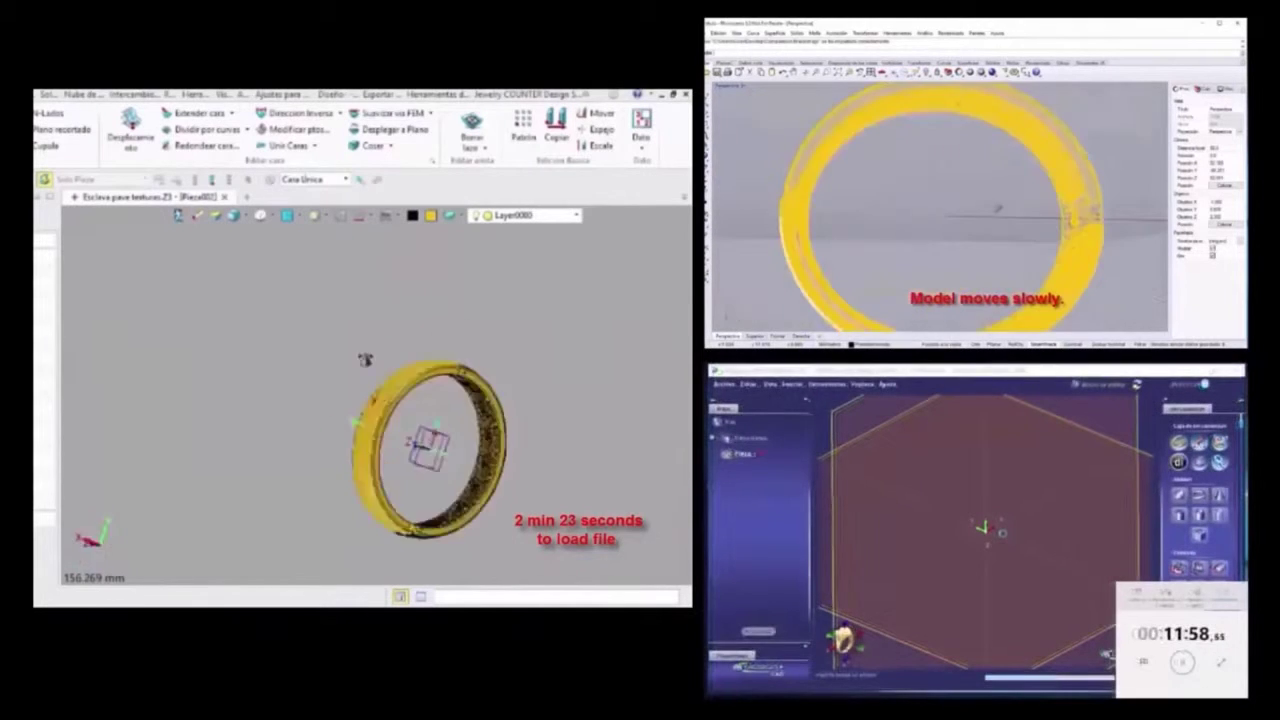
{"action": "left_click_drag", "start_coordinate": [365, 360], "coordinate": [550, 366]}
{"action": "right_click_drag", "start_coordinate": [550, 366], "coordinate": [363, 397]}
{"action": "scroll", "coordinate": [363, 397], "scroll_direction": "up", "scroll_amount": 4}
{"action": "scroll", "coordinate": [365, 390], "scroll_direction": "down", "scroll_amount": 3}
{"action": "left_click_drag", "start_coordinate": [362, 386], "coordinate": [290, 337]}
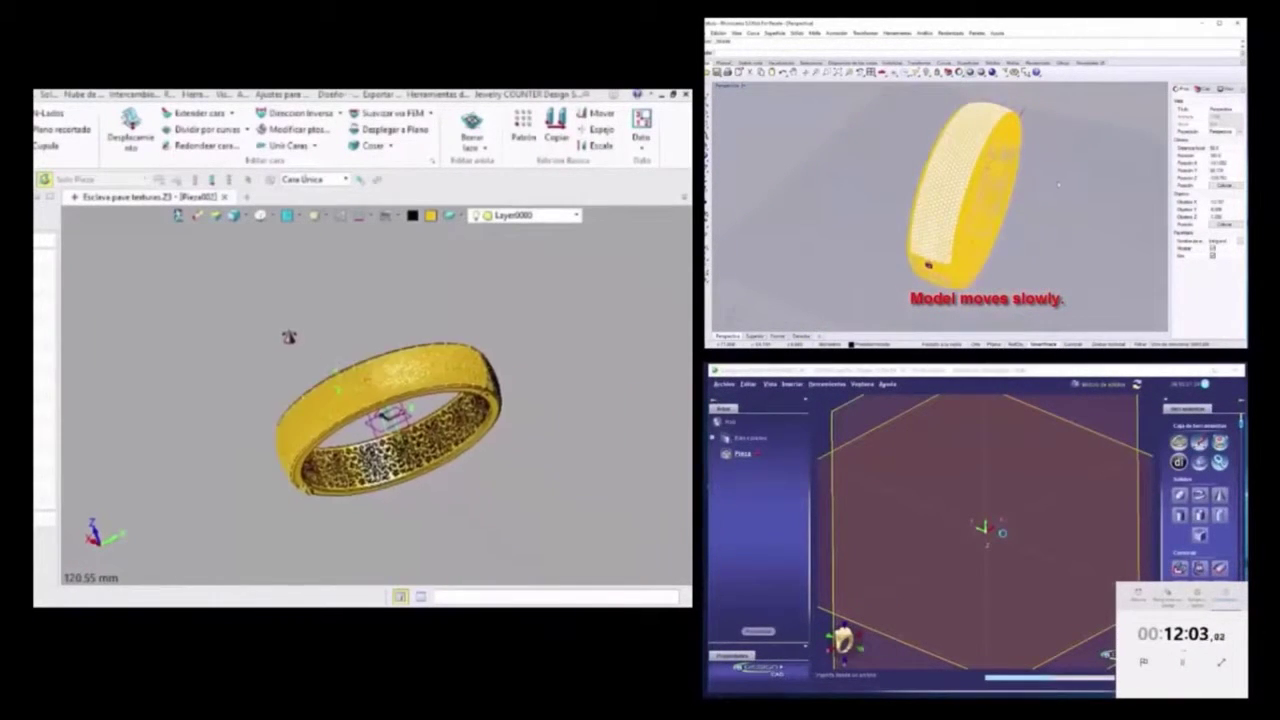
{"action": "right_click_drag", "start_coordinate": [344, 421], "coordinate": [408, 408]}
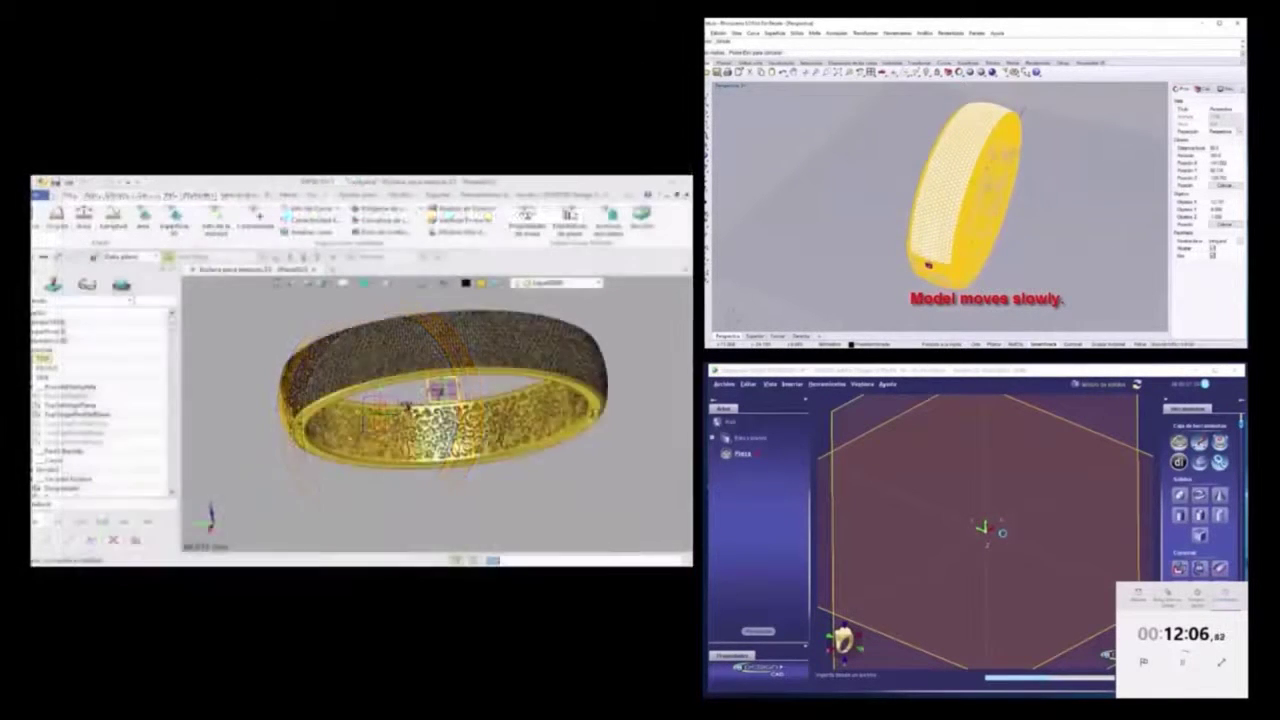
Inspect the bracelet's pavé stones up close and open the list of layers.
{"action": "left_click_drag", "start_coordinate": [400, 405], "coordinate": [410, 412]}
{"action": "scroll", "coordinate": [410, 412], "scroll_direction": "up", "scroll_amount": 6}
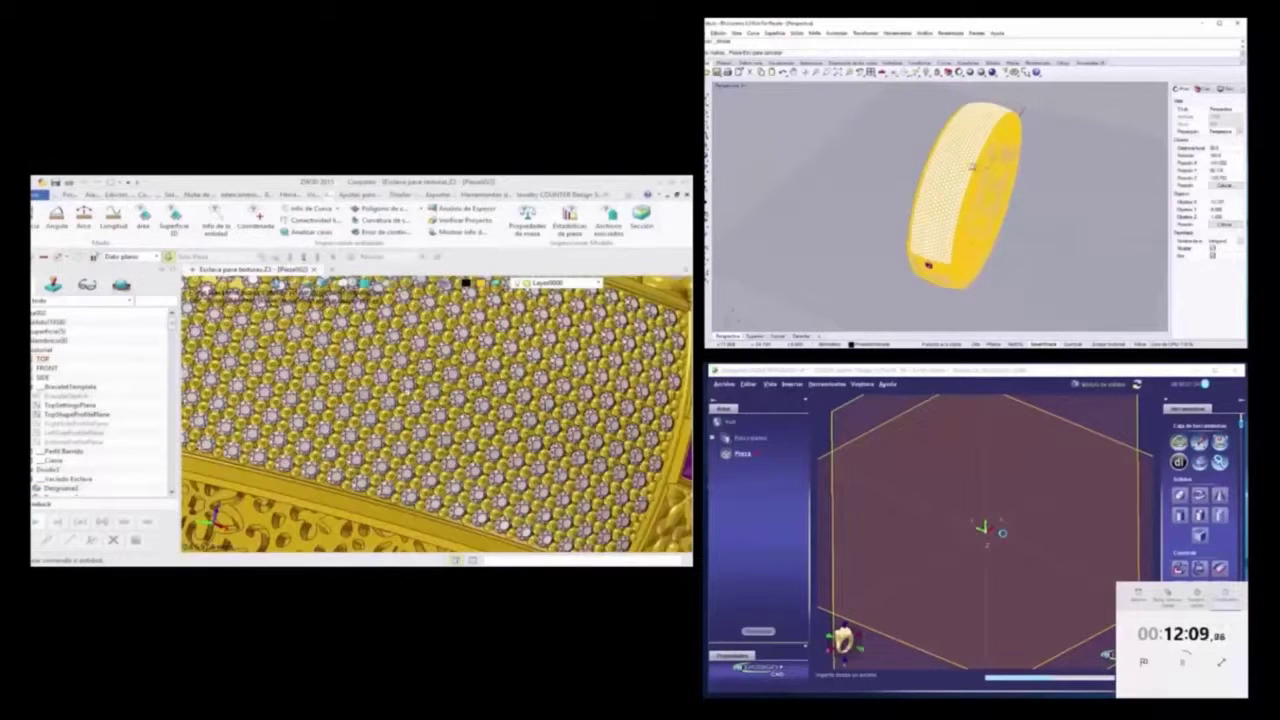
{"action": "left_click", "coordinate": [556, 283]}
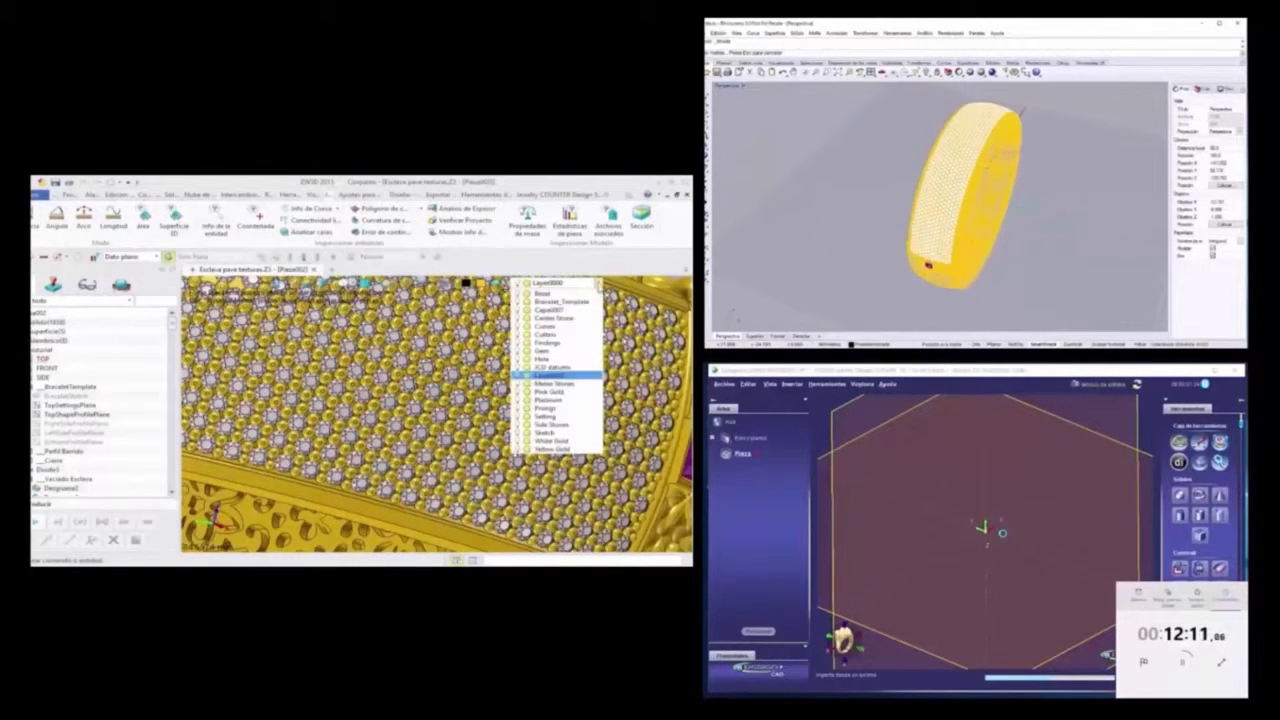